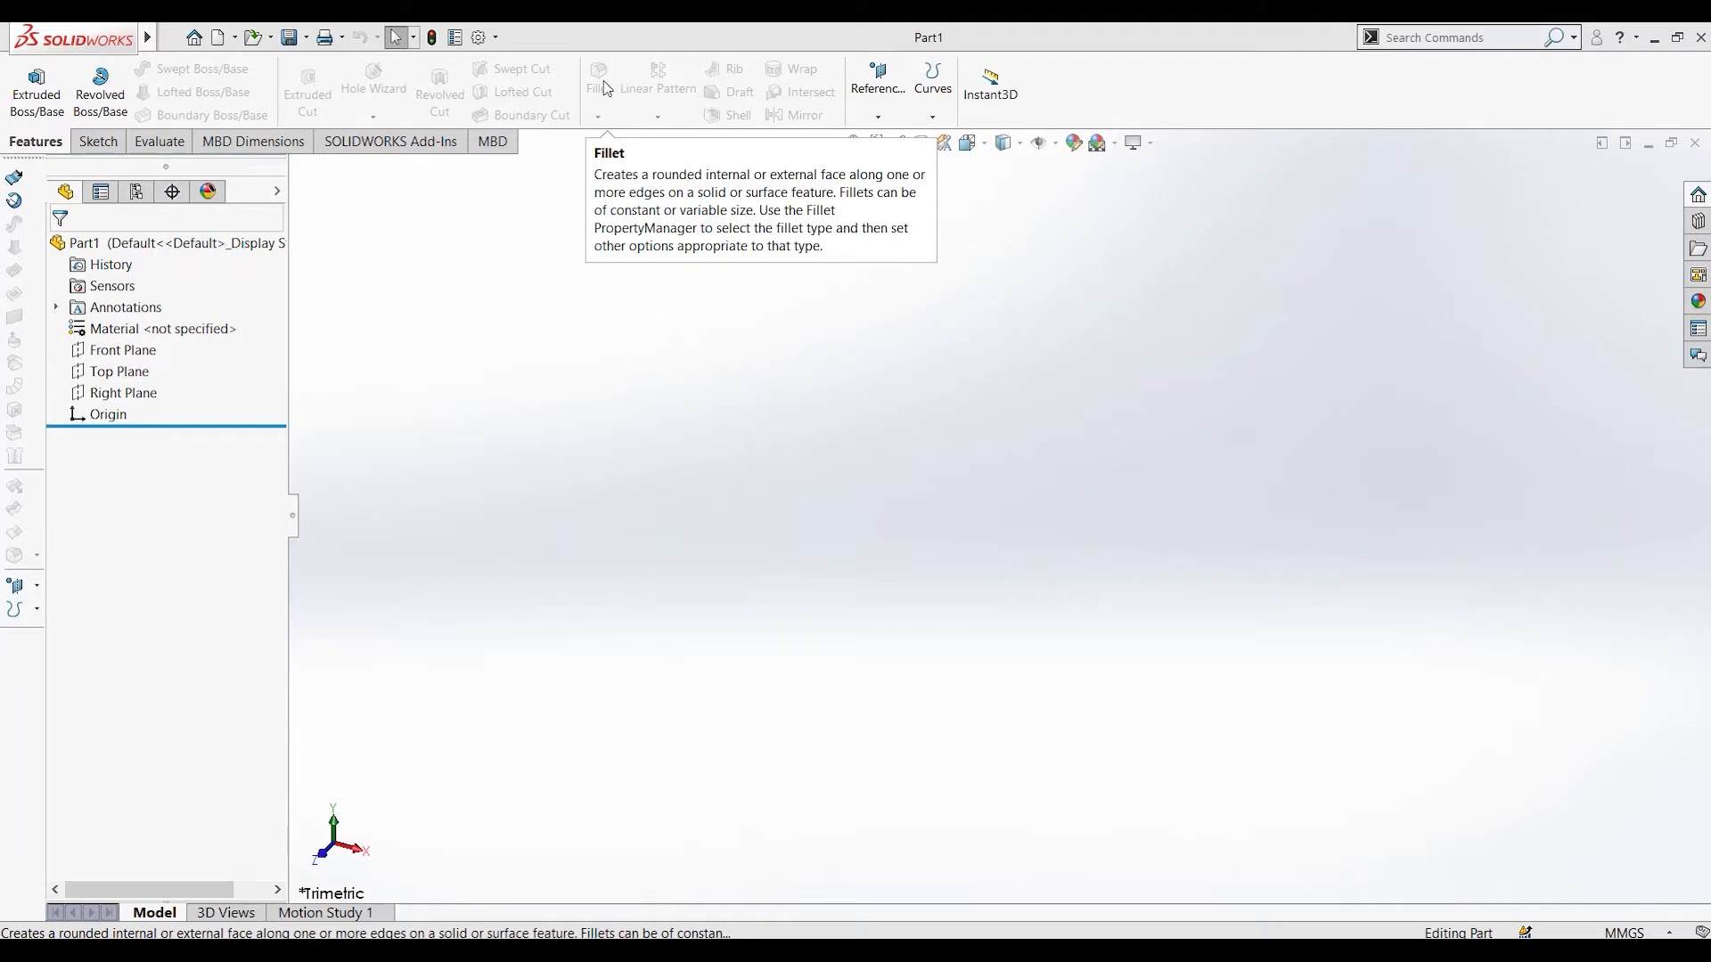
Sketch a center rectangle about 145 by 90 mm on the Front Plane, centred on the origin, and exit the sketch.
left_click(120, 350)
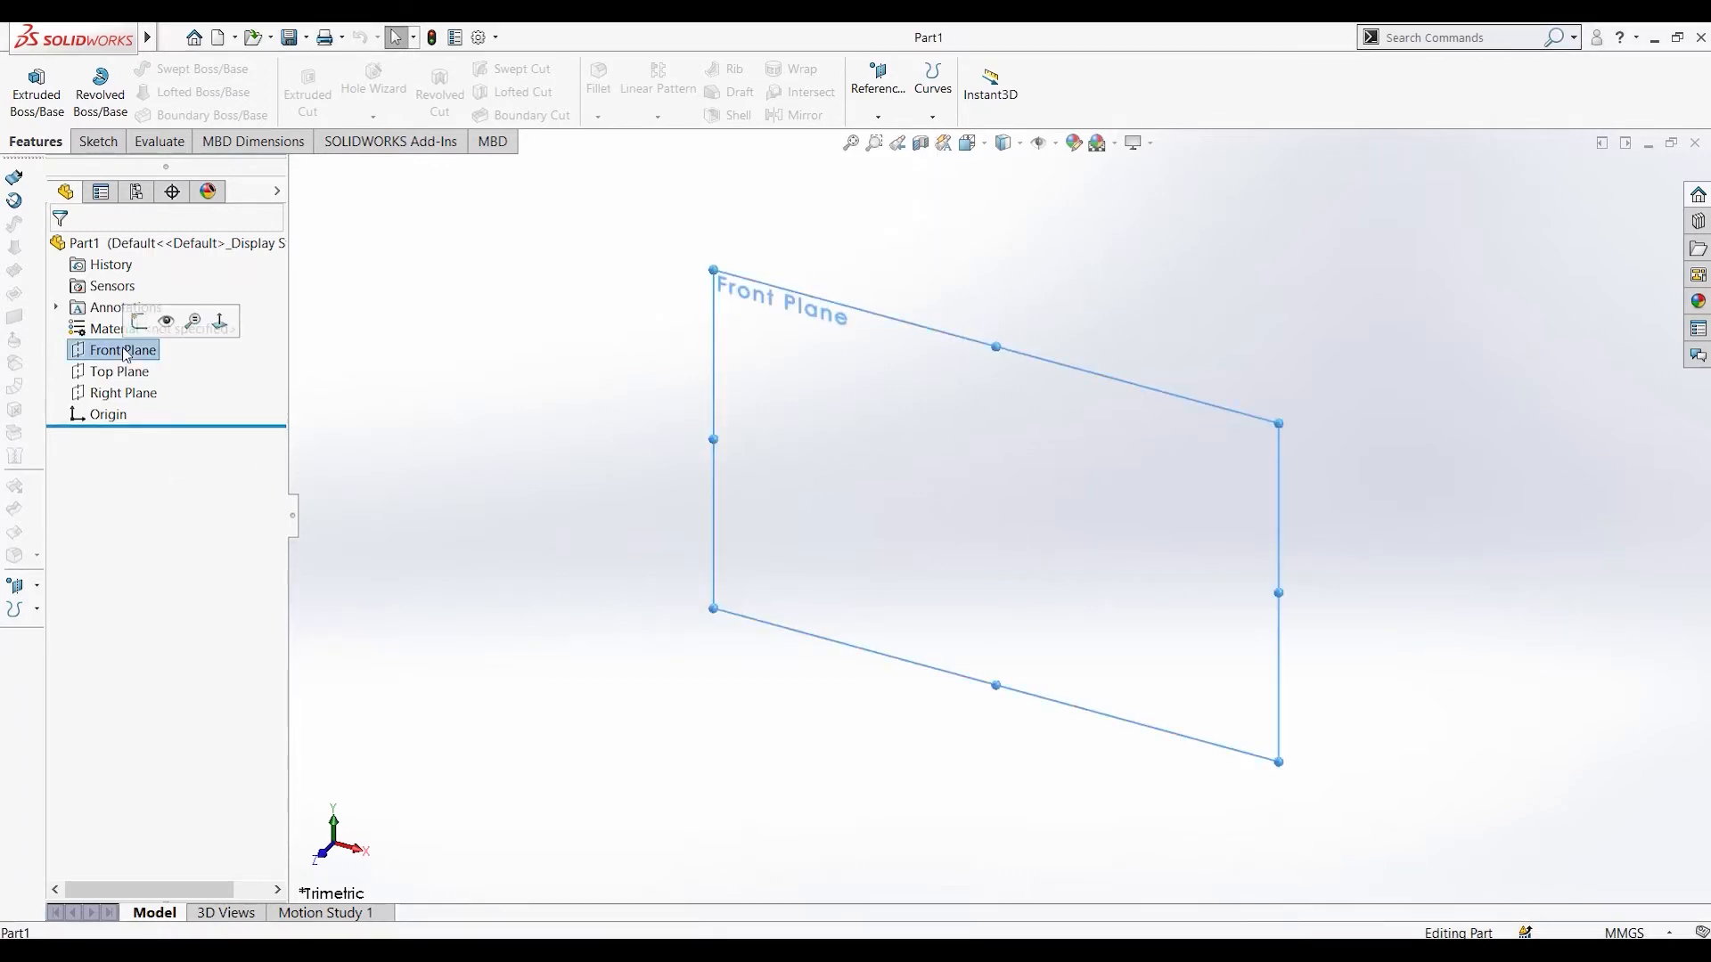
left_click(220, 322)
left_click(100, 89)
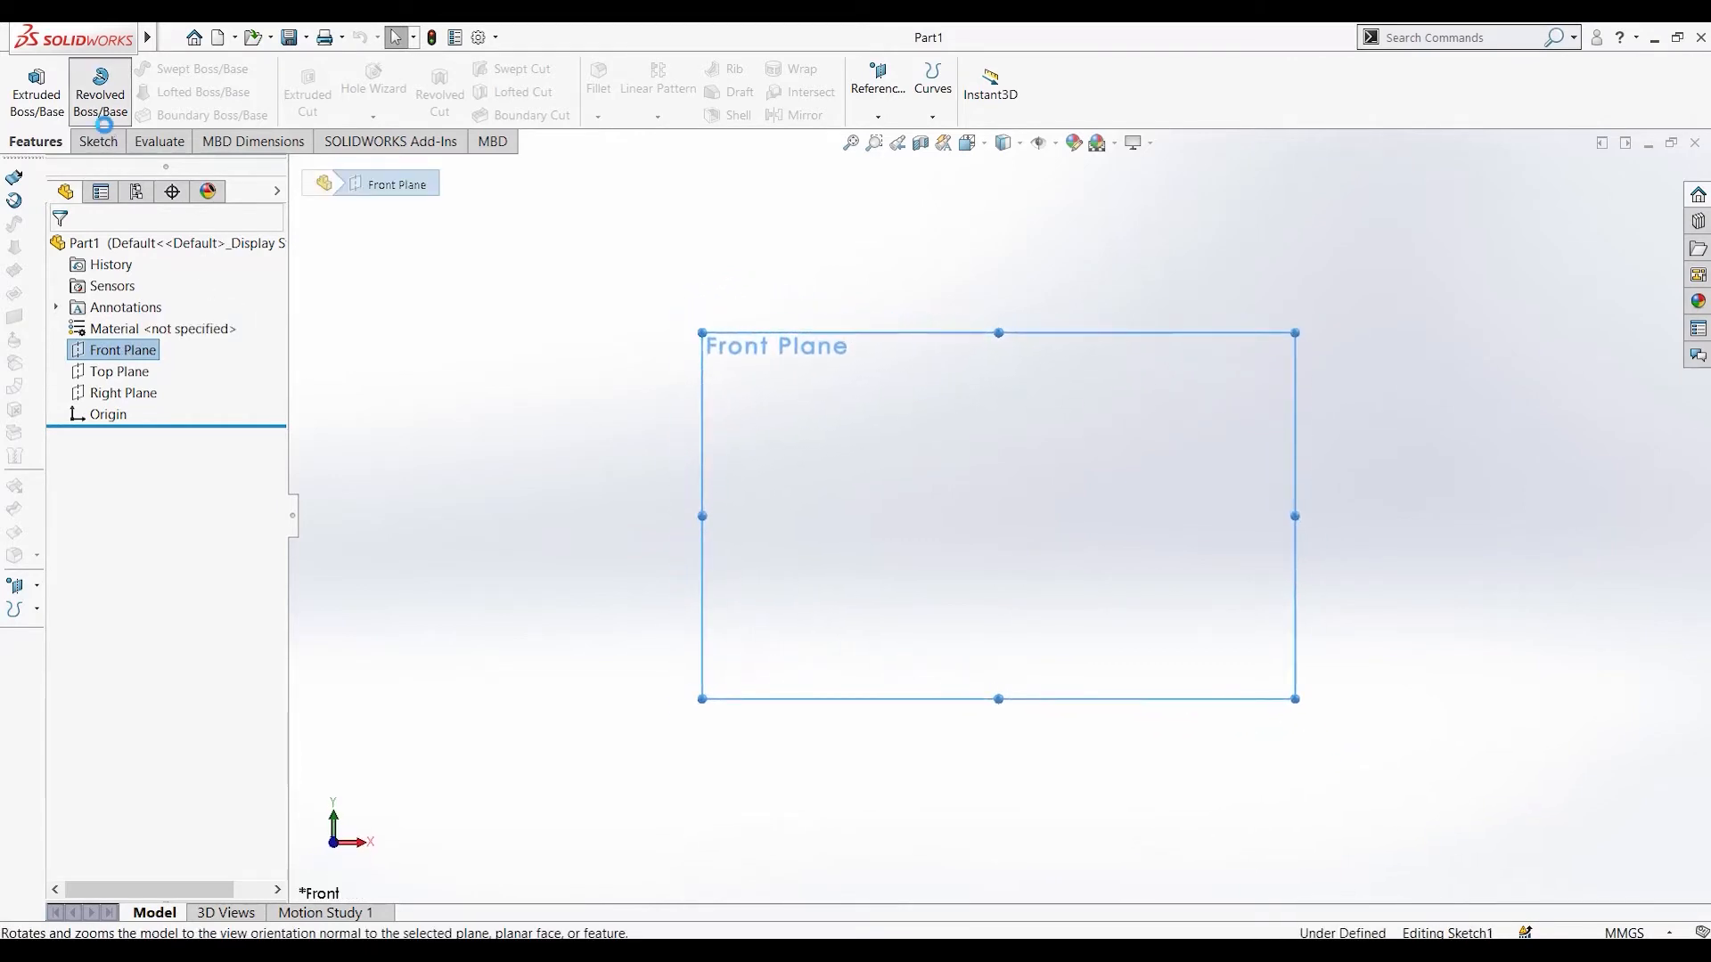
left_click(13, 148)
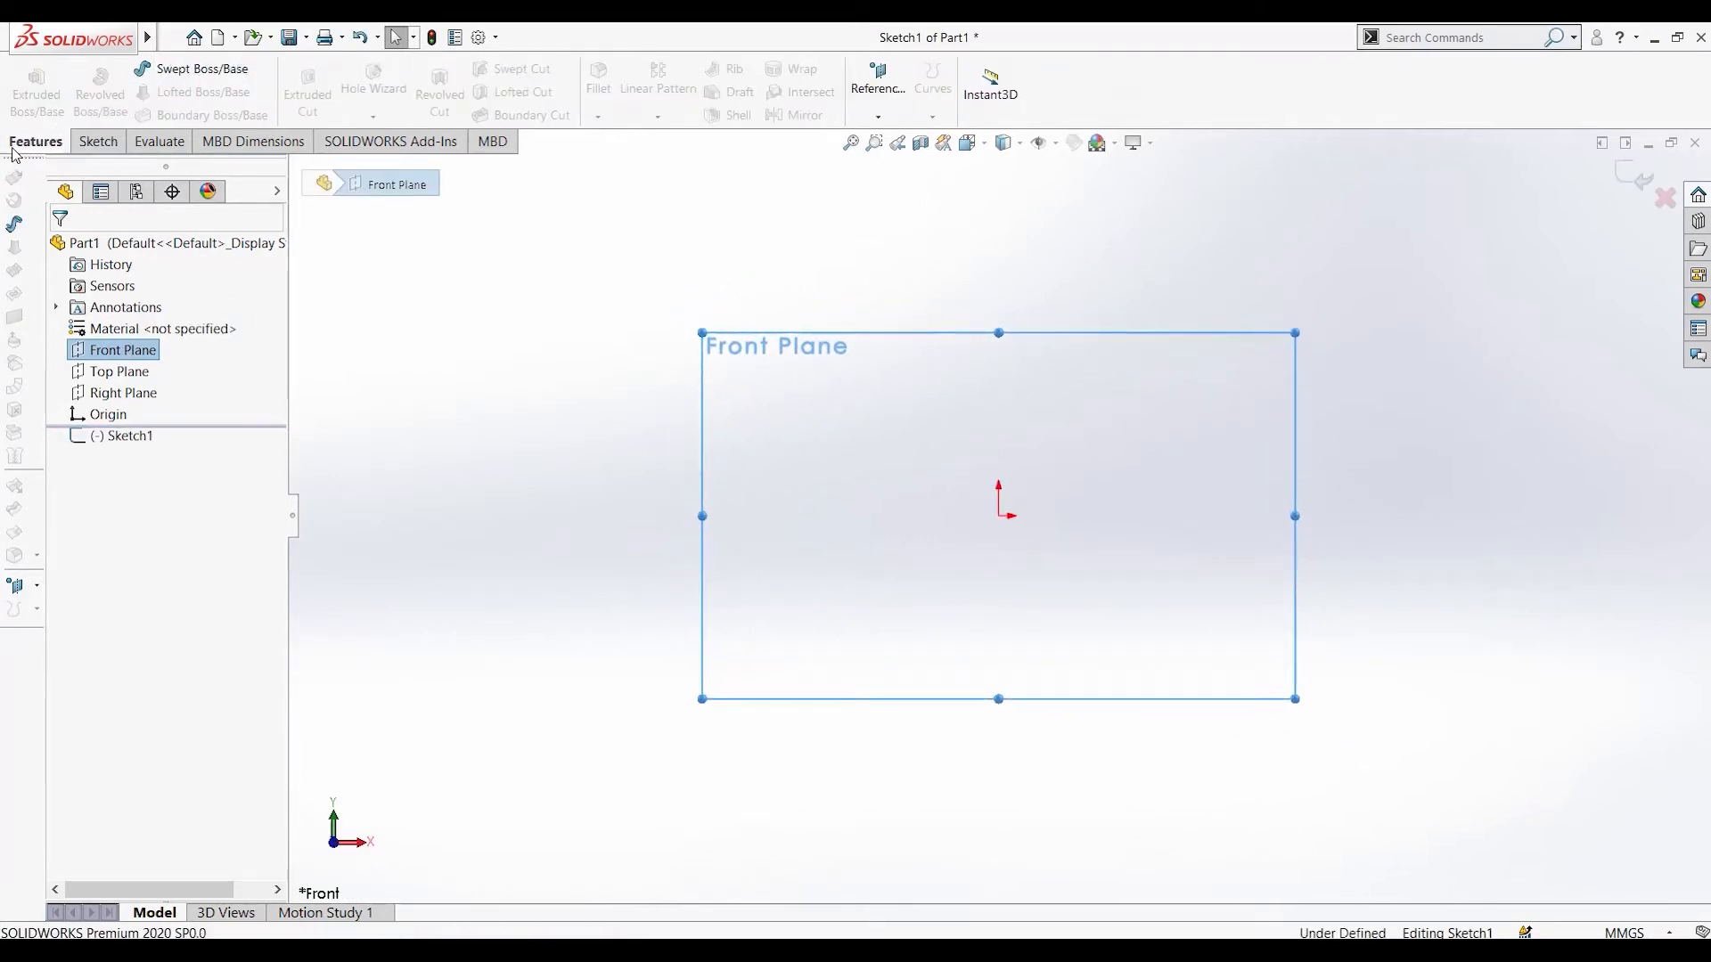
left_click(76, 147)
left_click(167, 91)
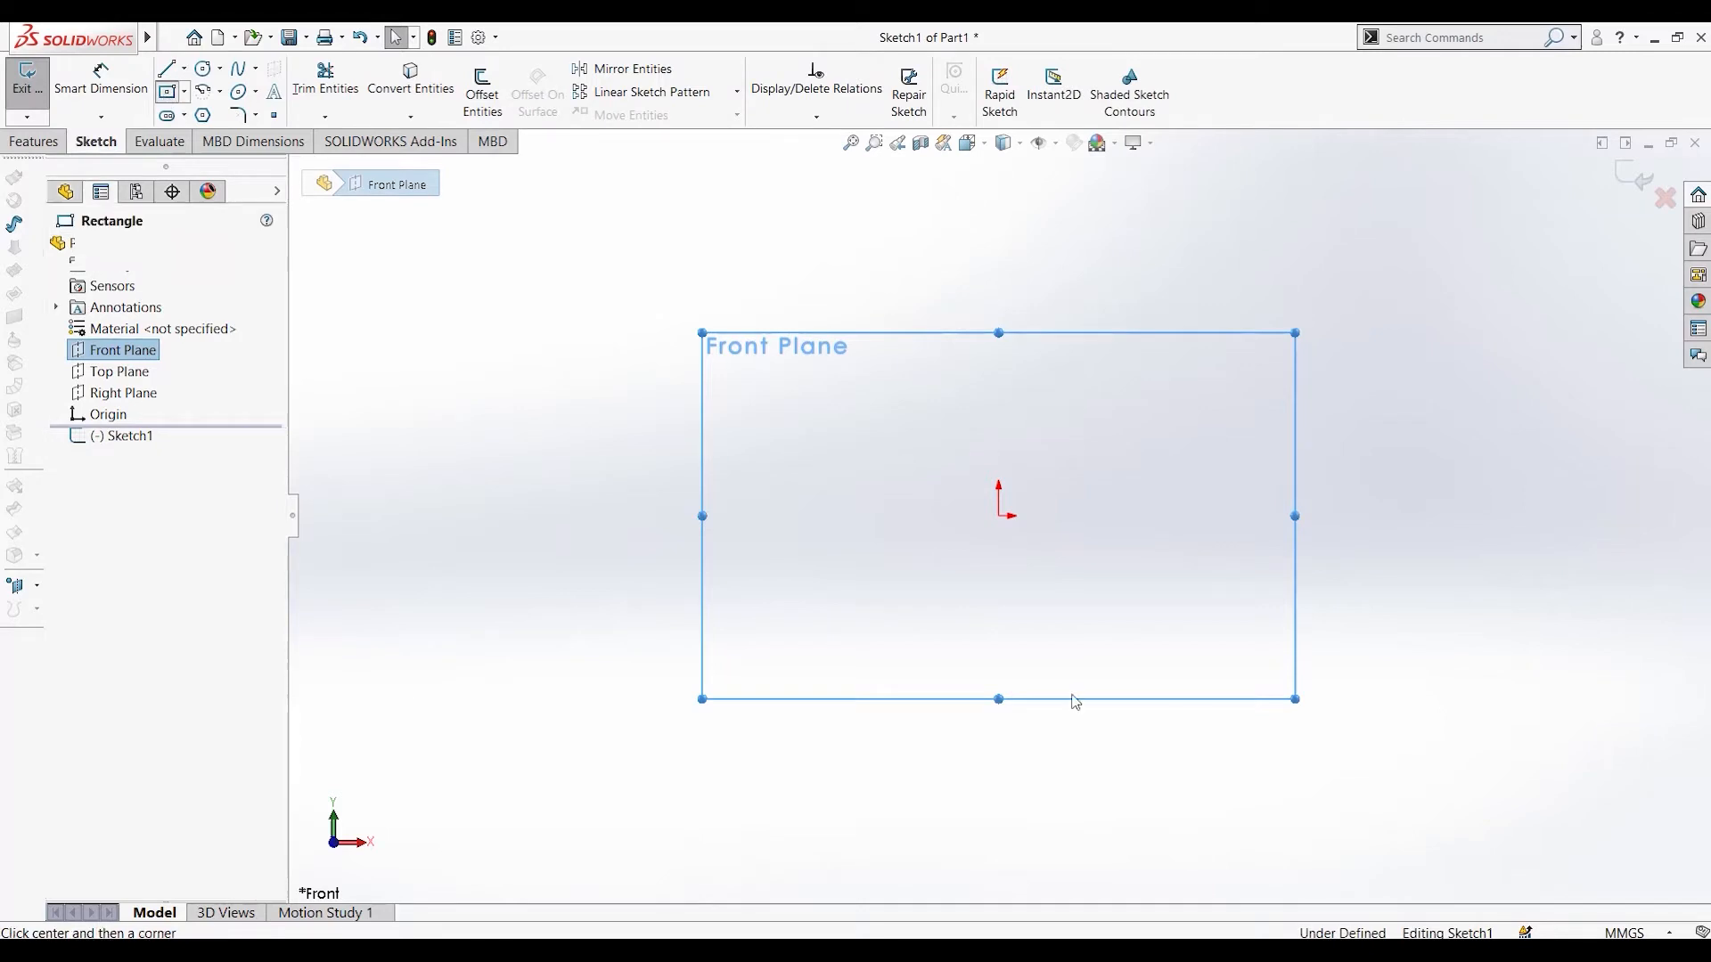
left_click(999, 515)
left_click(1240, 665)
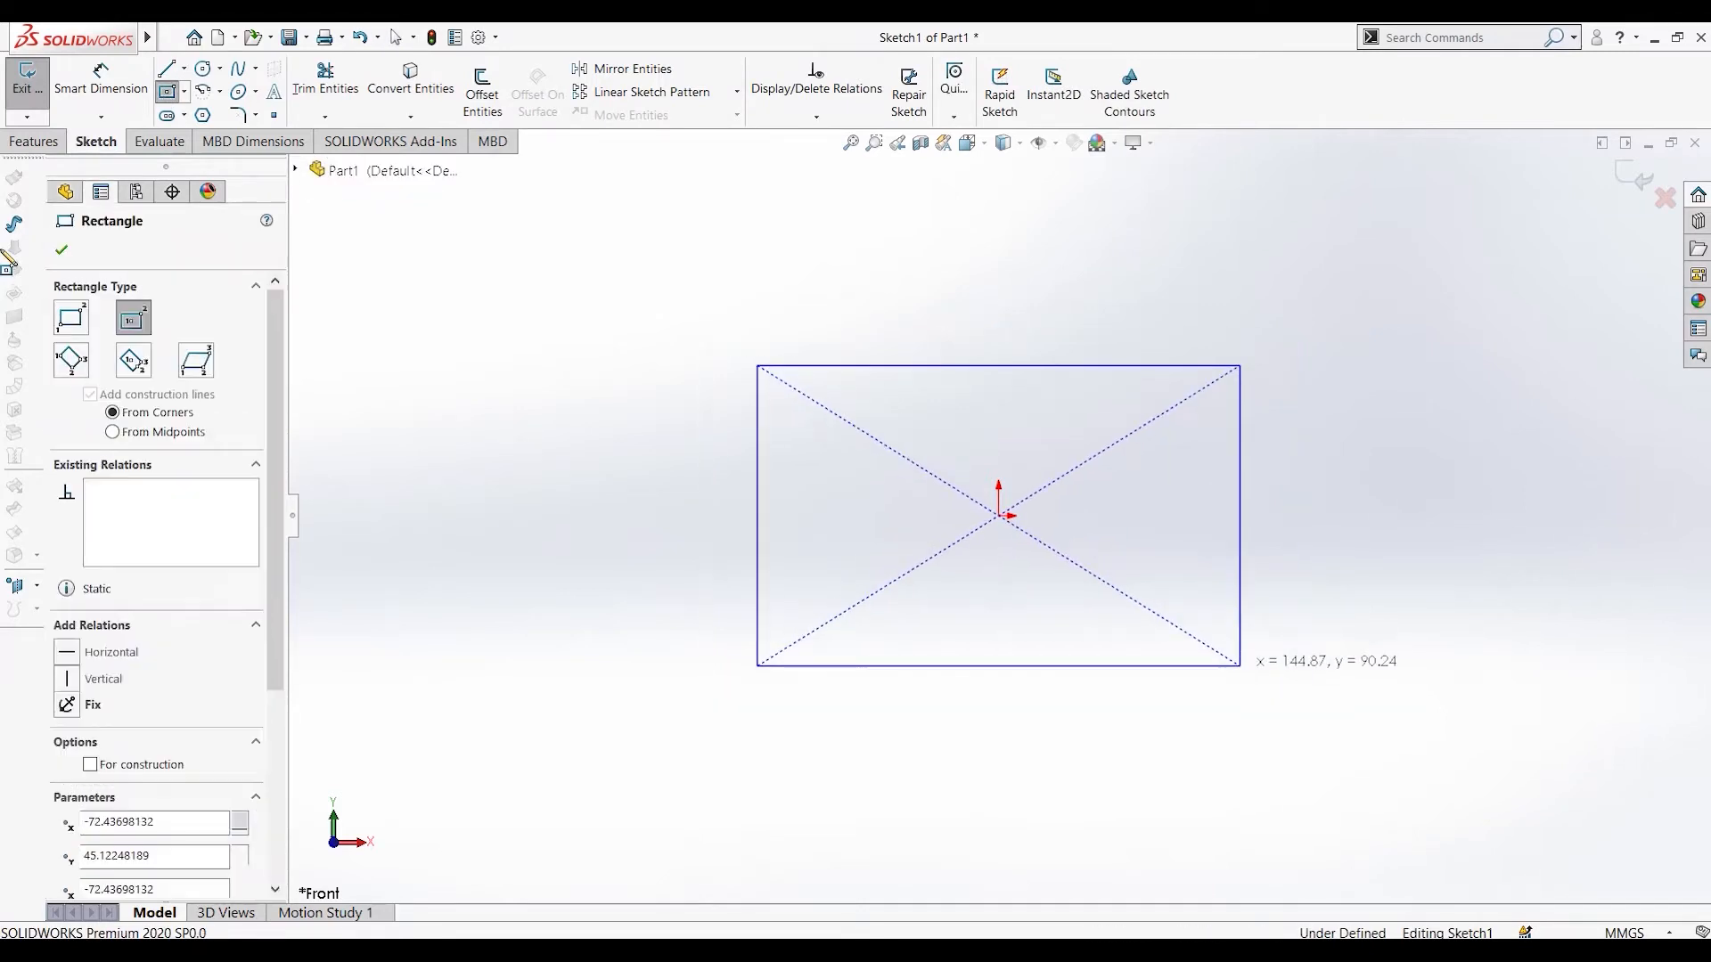
left_click(28, 85)
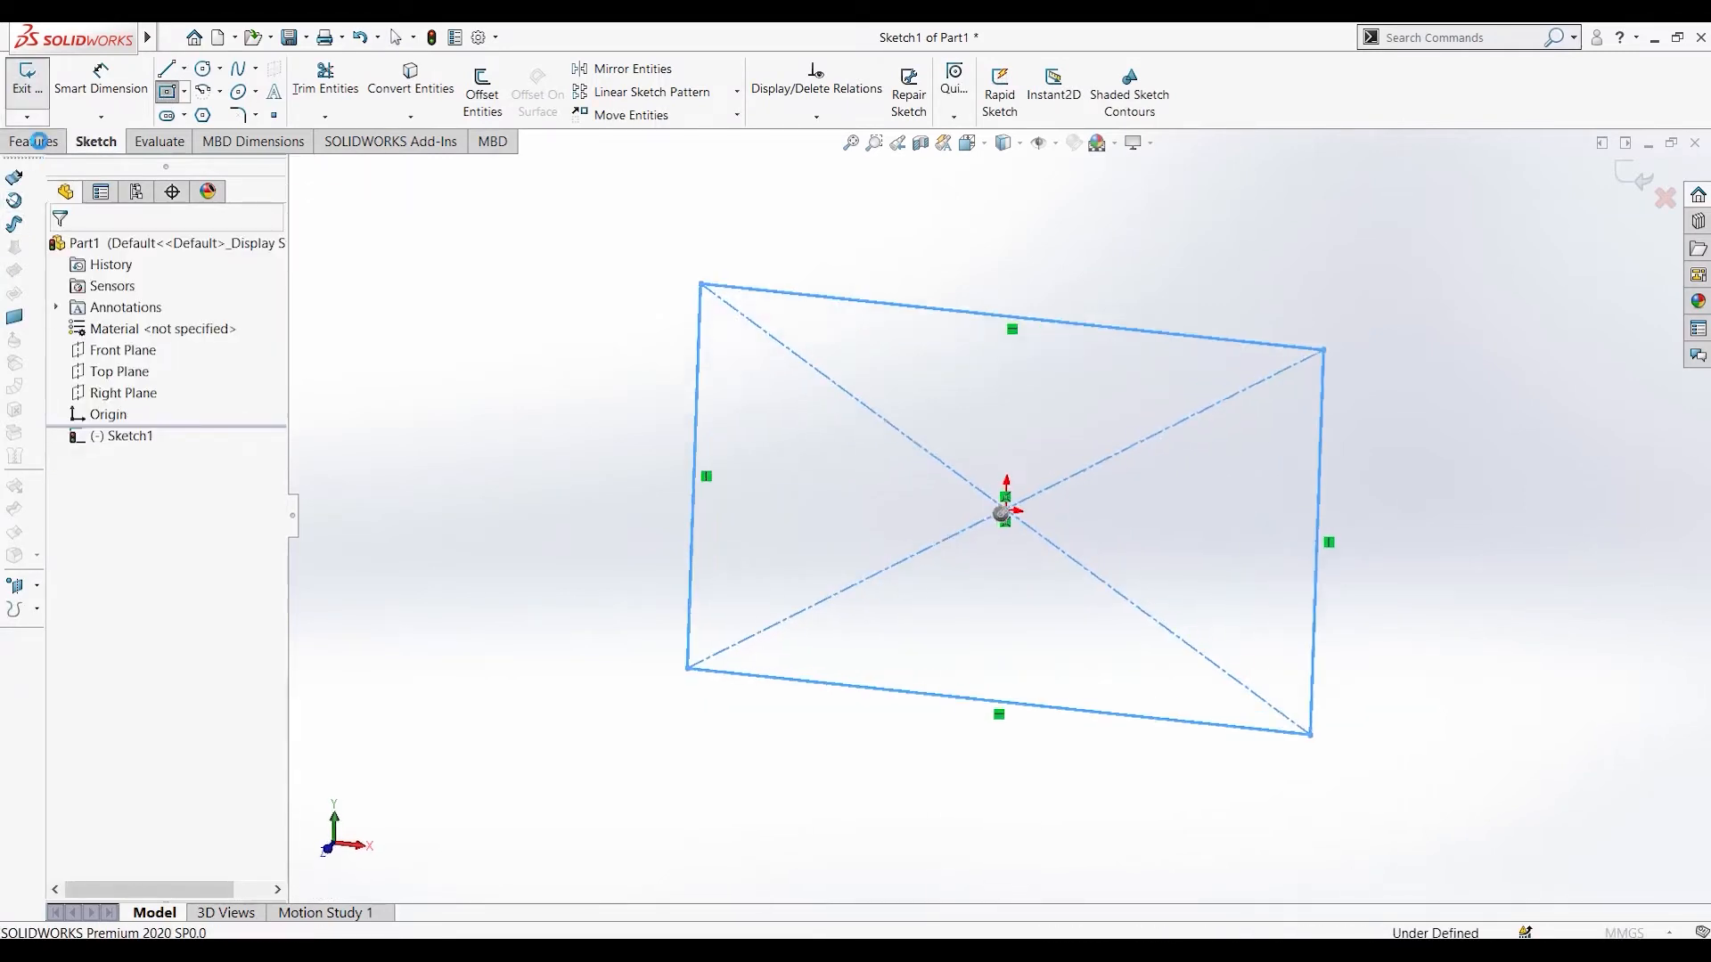
Extrude the rectangle into a solid block with a blind depth of 106 mm.
left_click(36, 140)
left_click(100, 89)
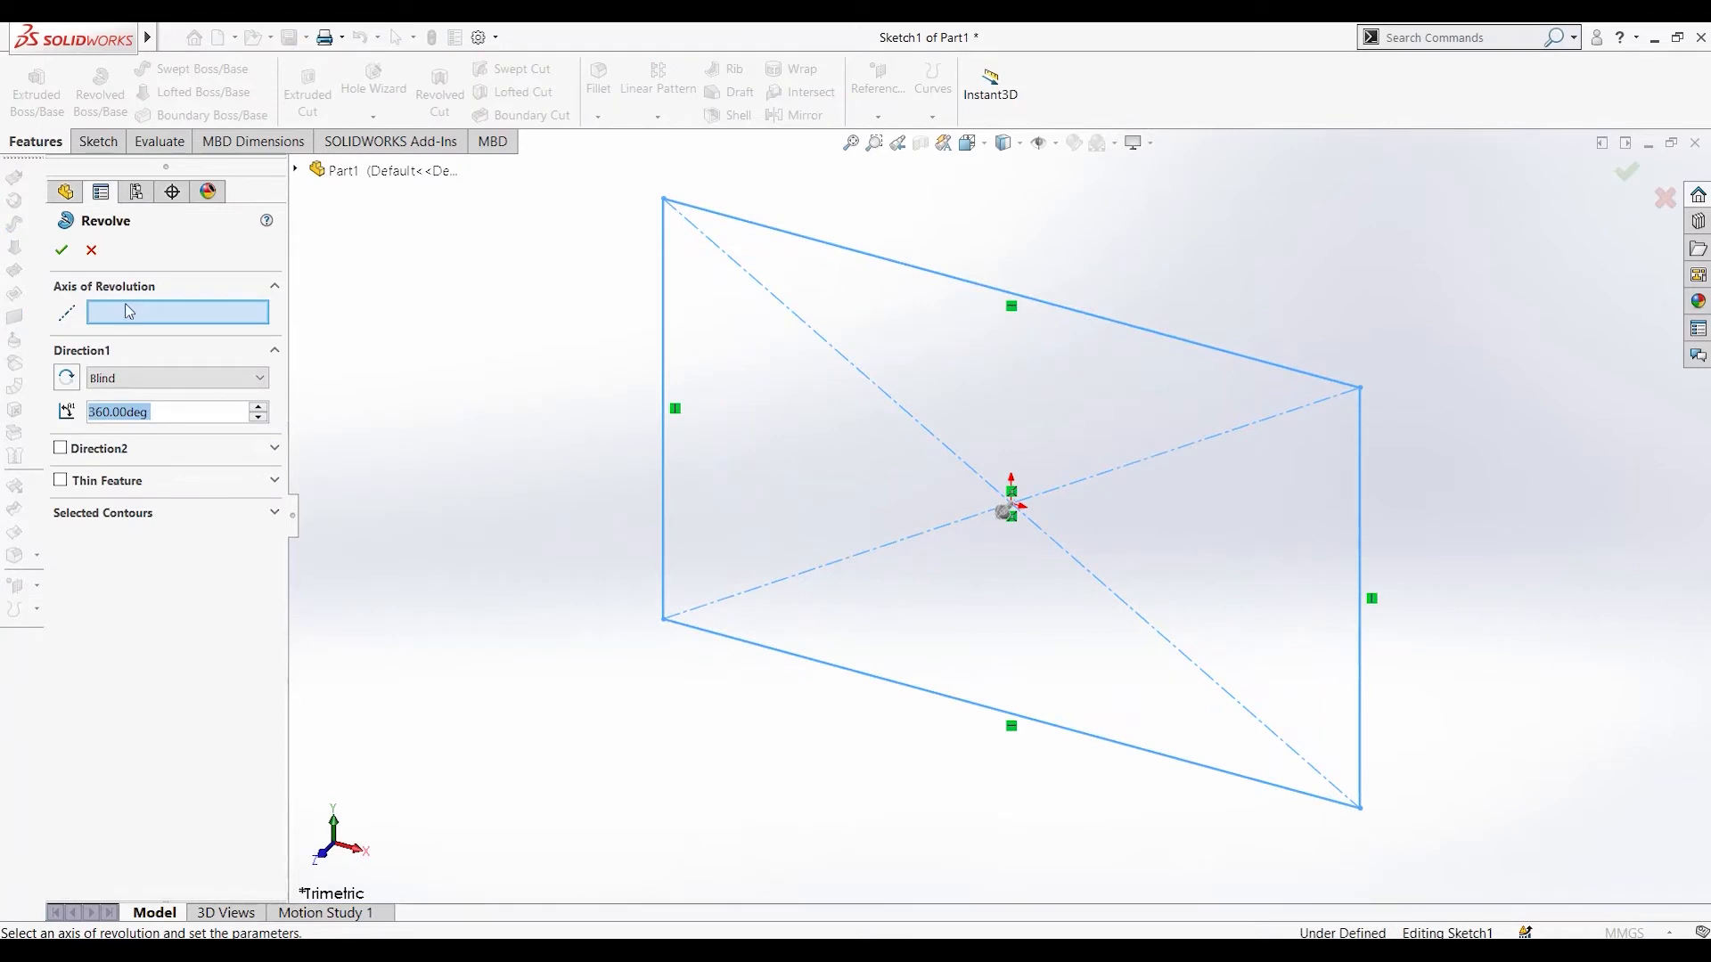
left_click(91, 249)
left_click(36, 94)
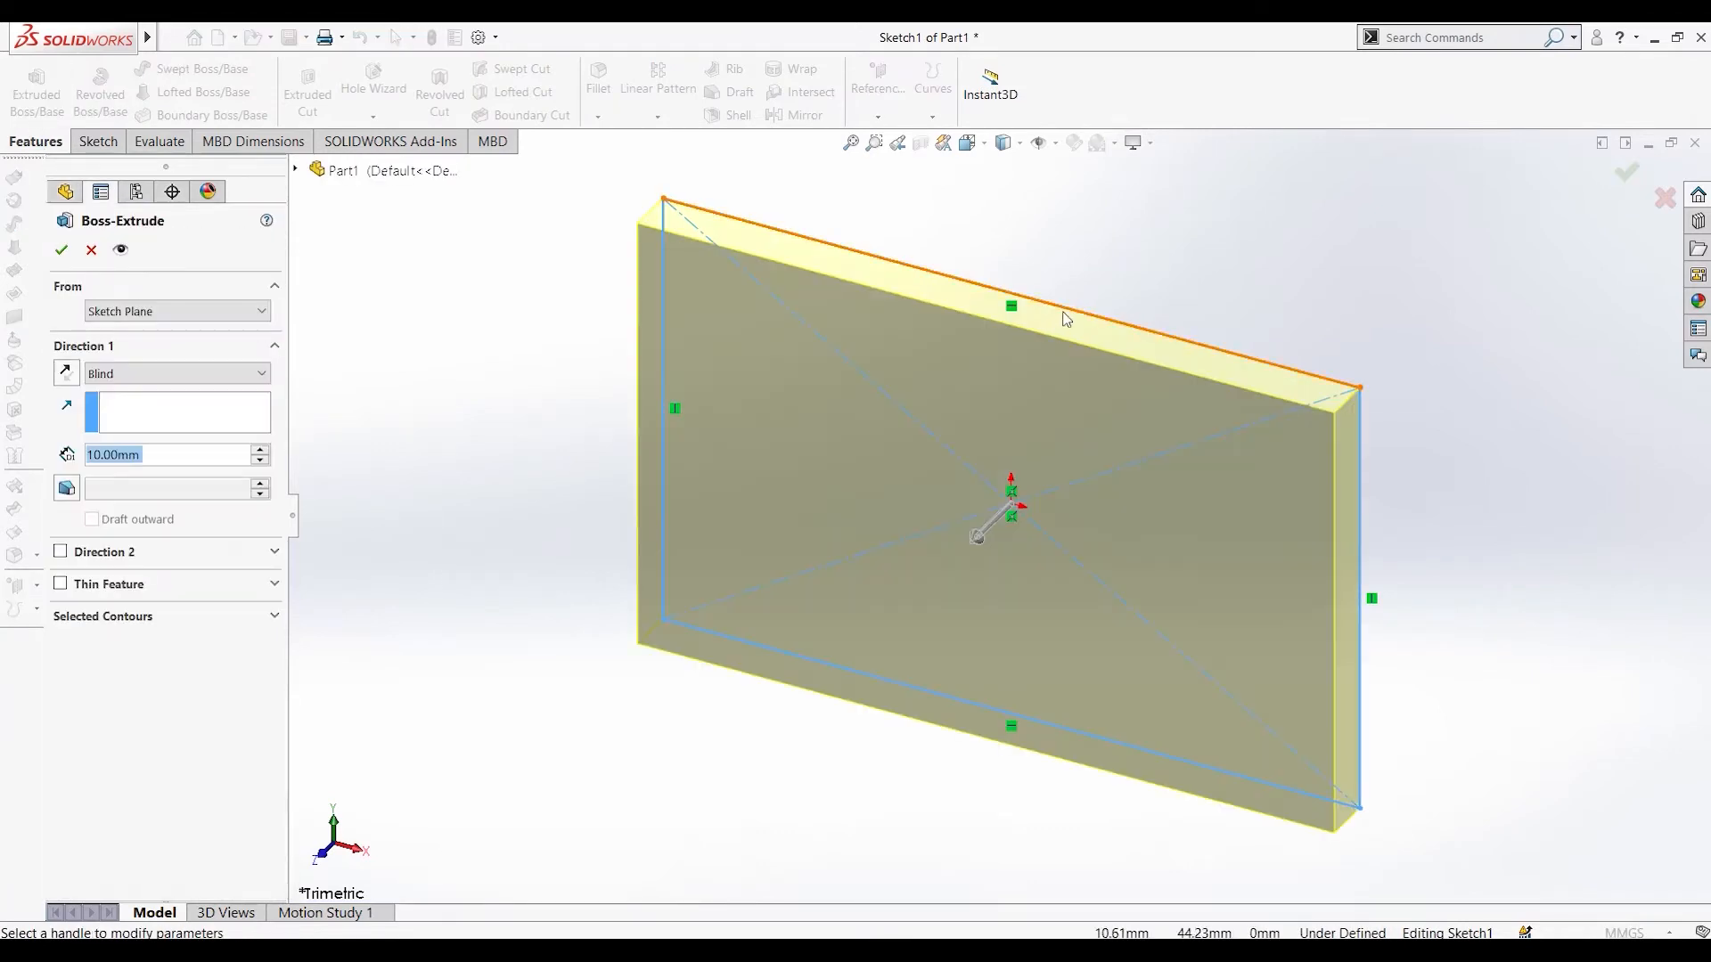
left_click_drag(980, 548, 684, 755)
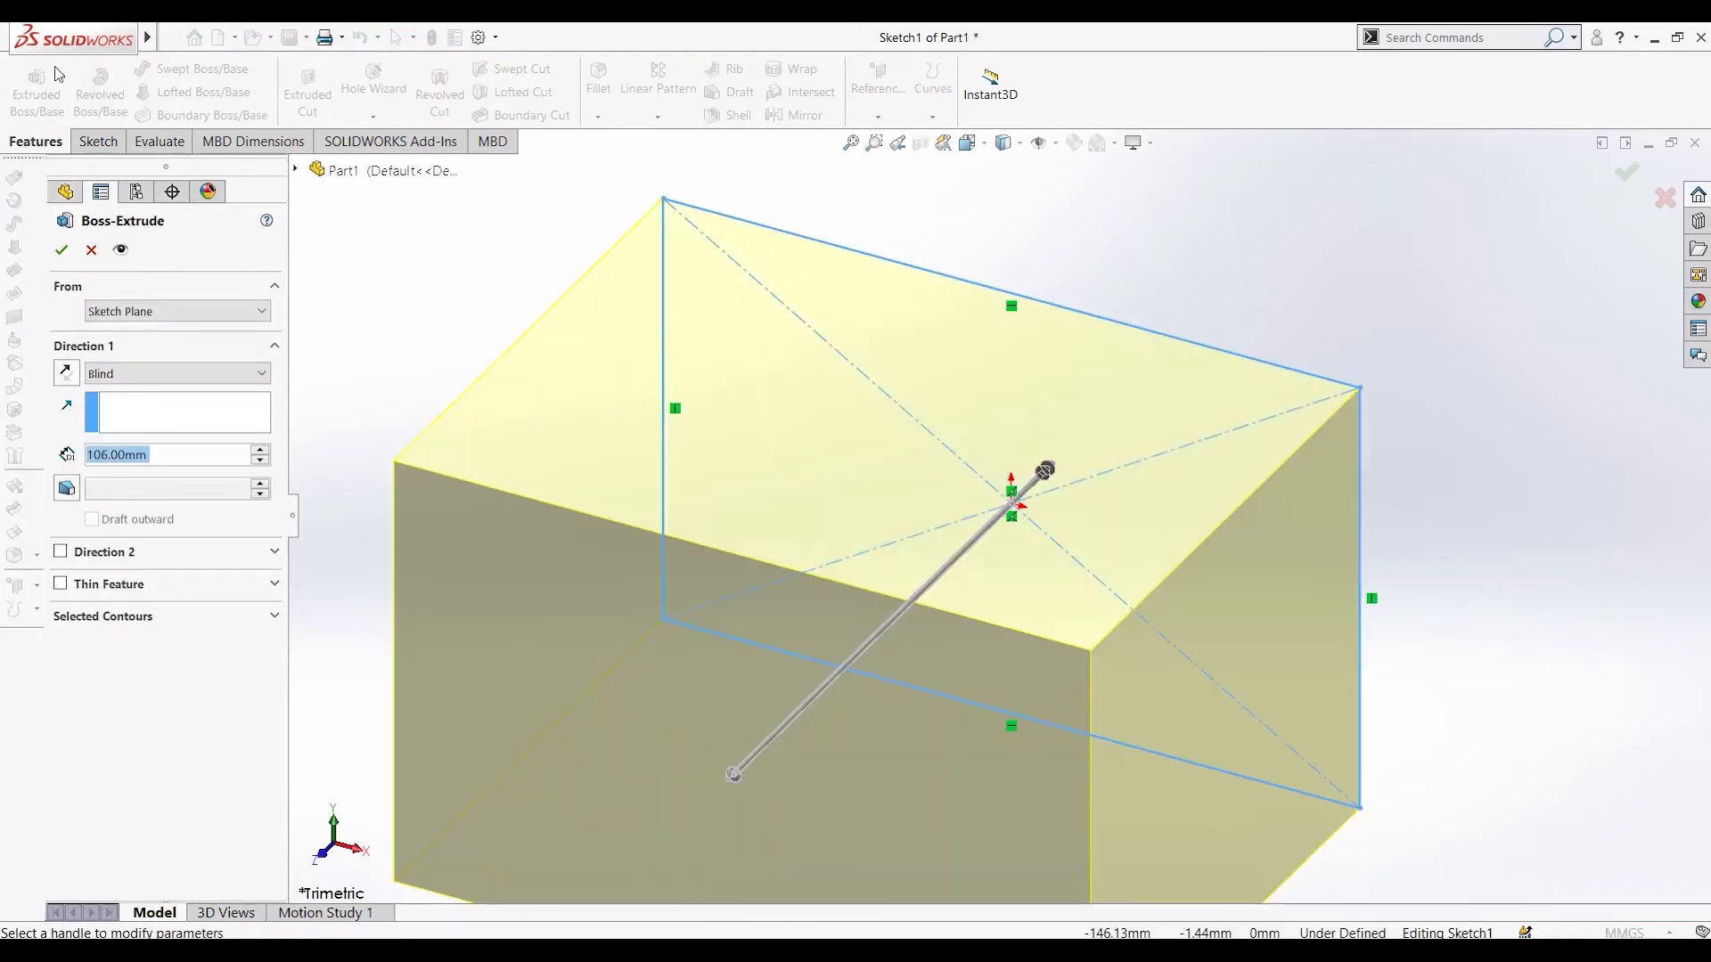
left_click(60, 250)
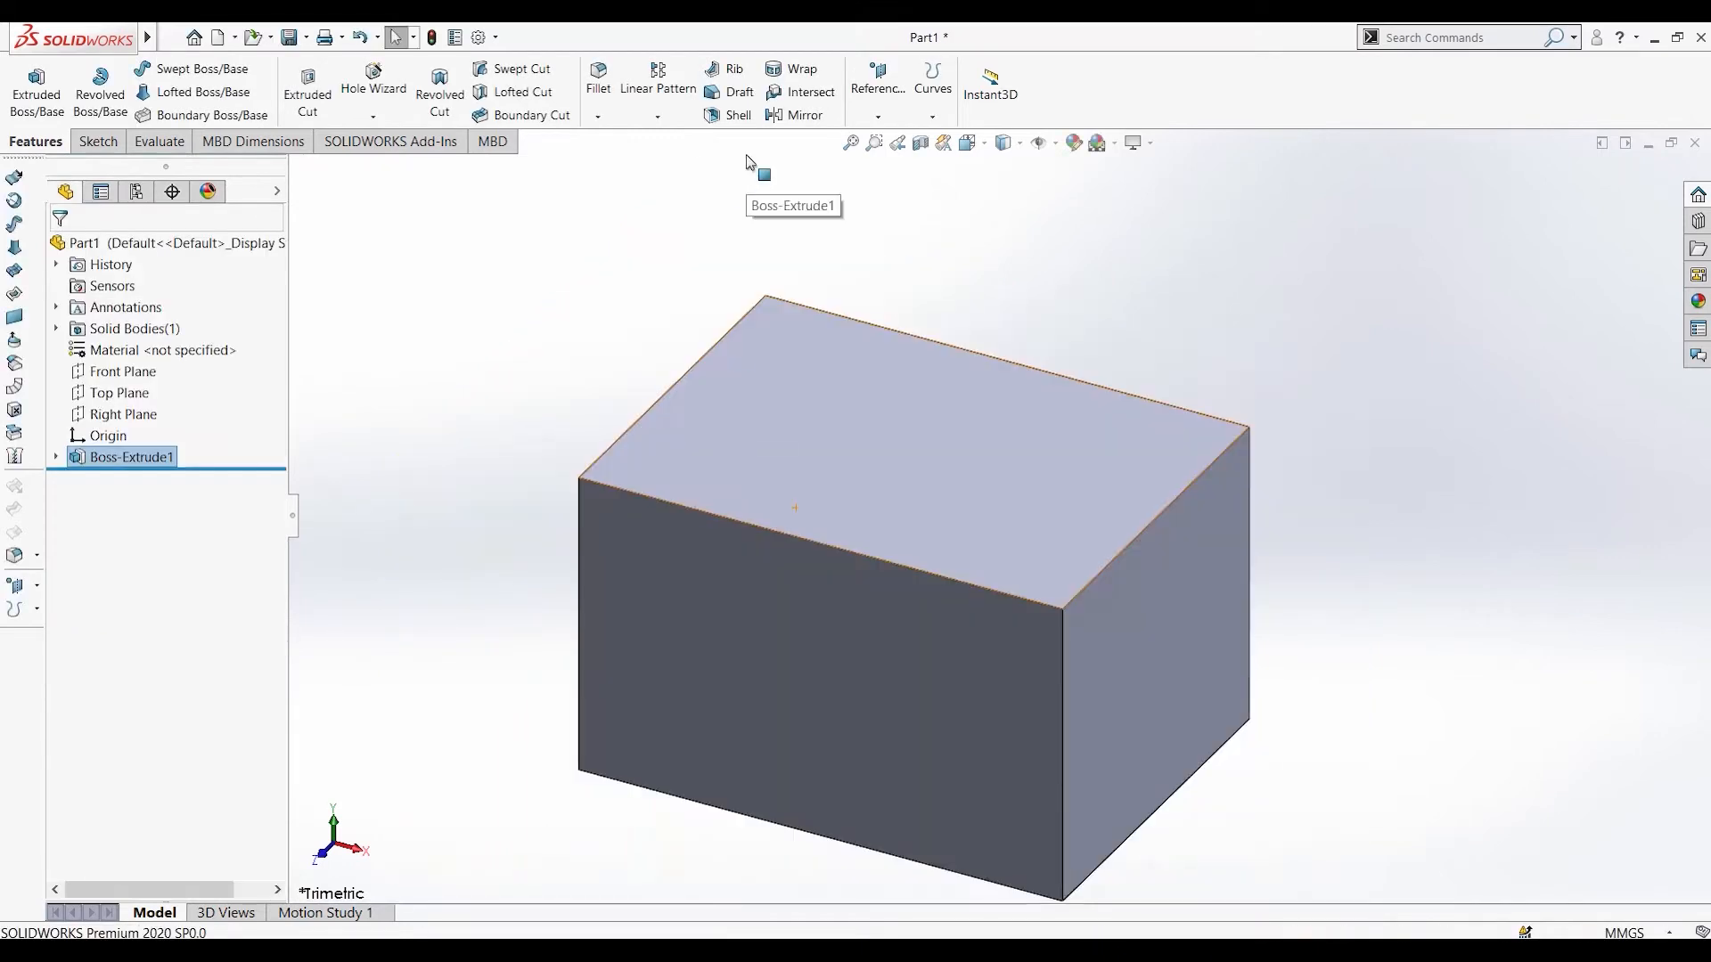
Start a constant size fillet with a 10 mm radius on the block's front face.
left_click(598, 82)
middle_click_drag(463, 689, 543, 389)
left_click(79, 343)
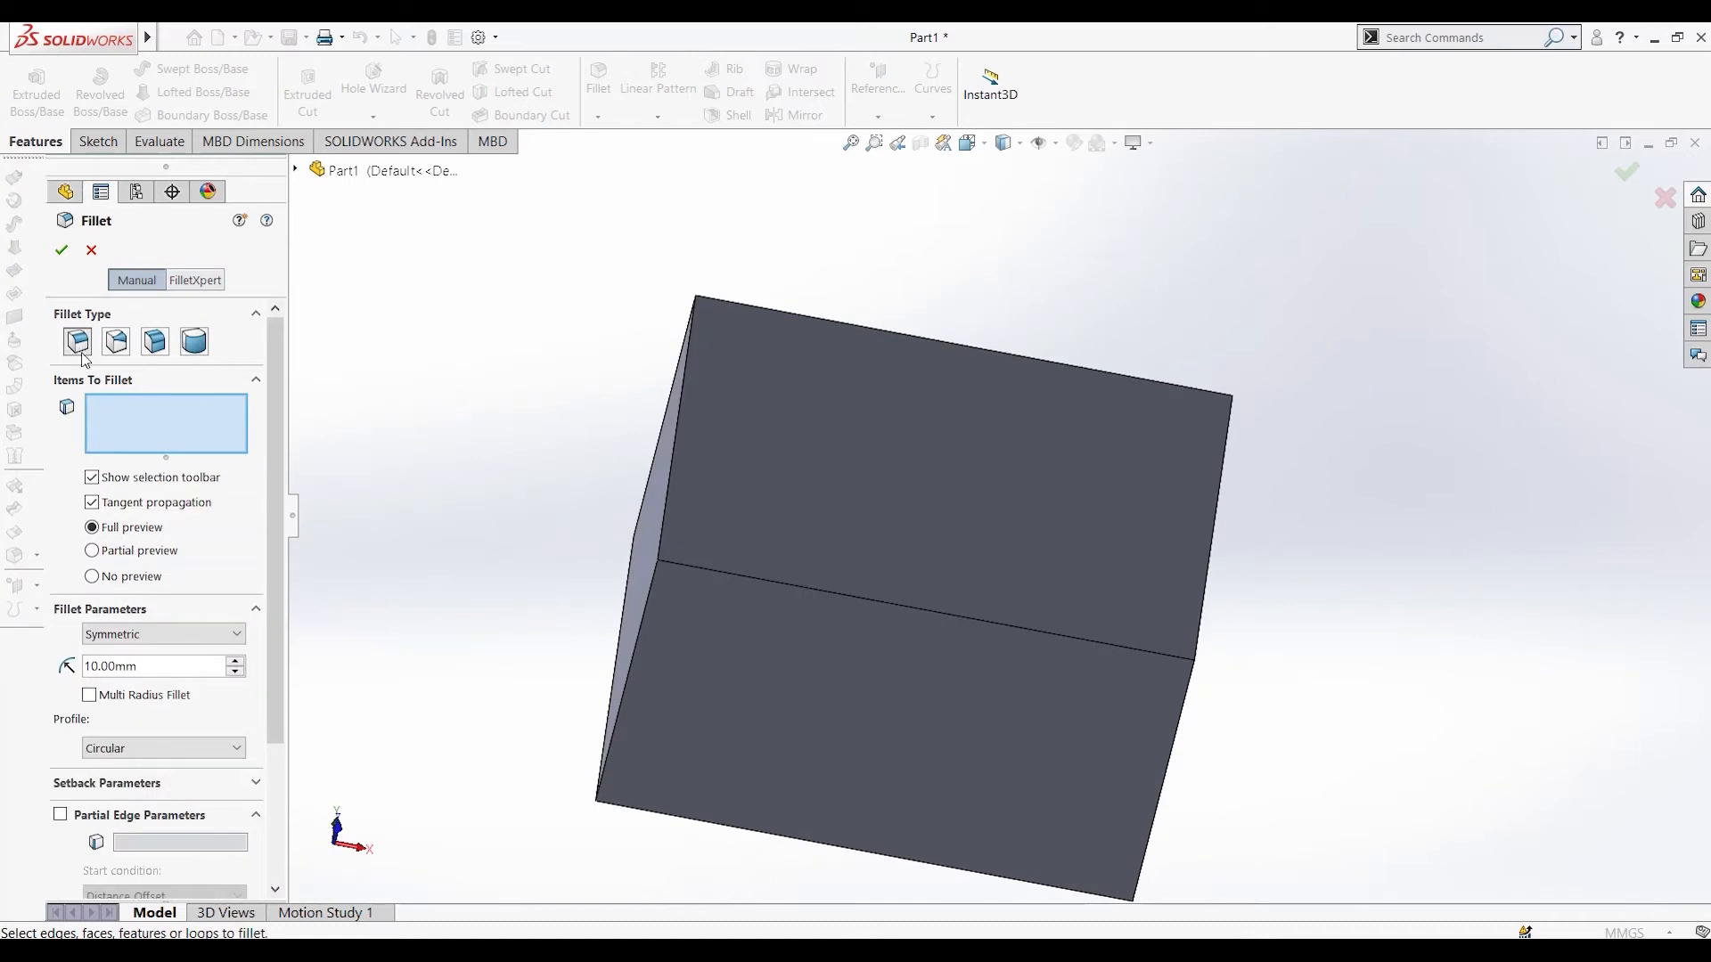
left_click(1016, 510)
middle_click_drag(1214, 664, 1406, 571)
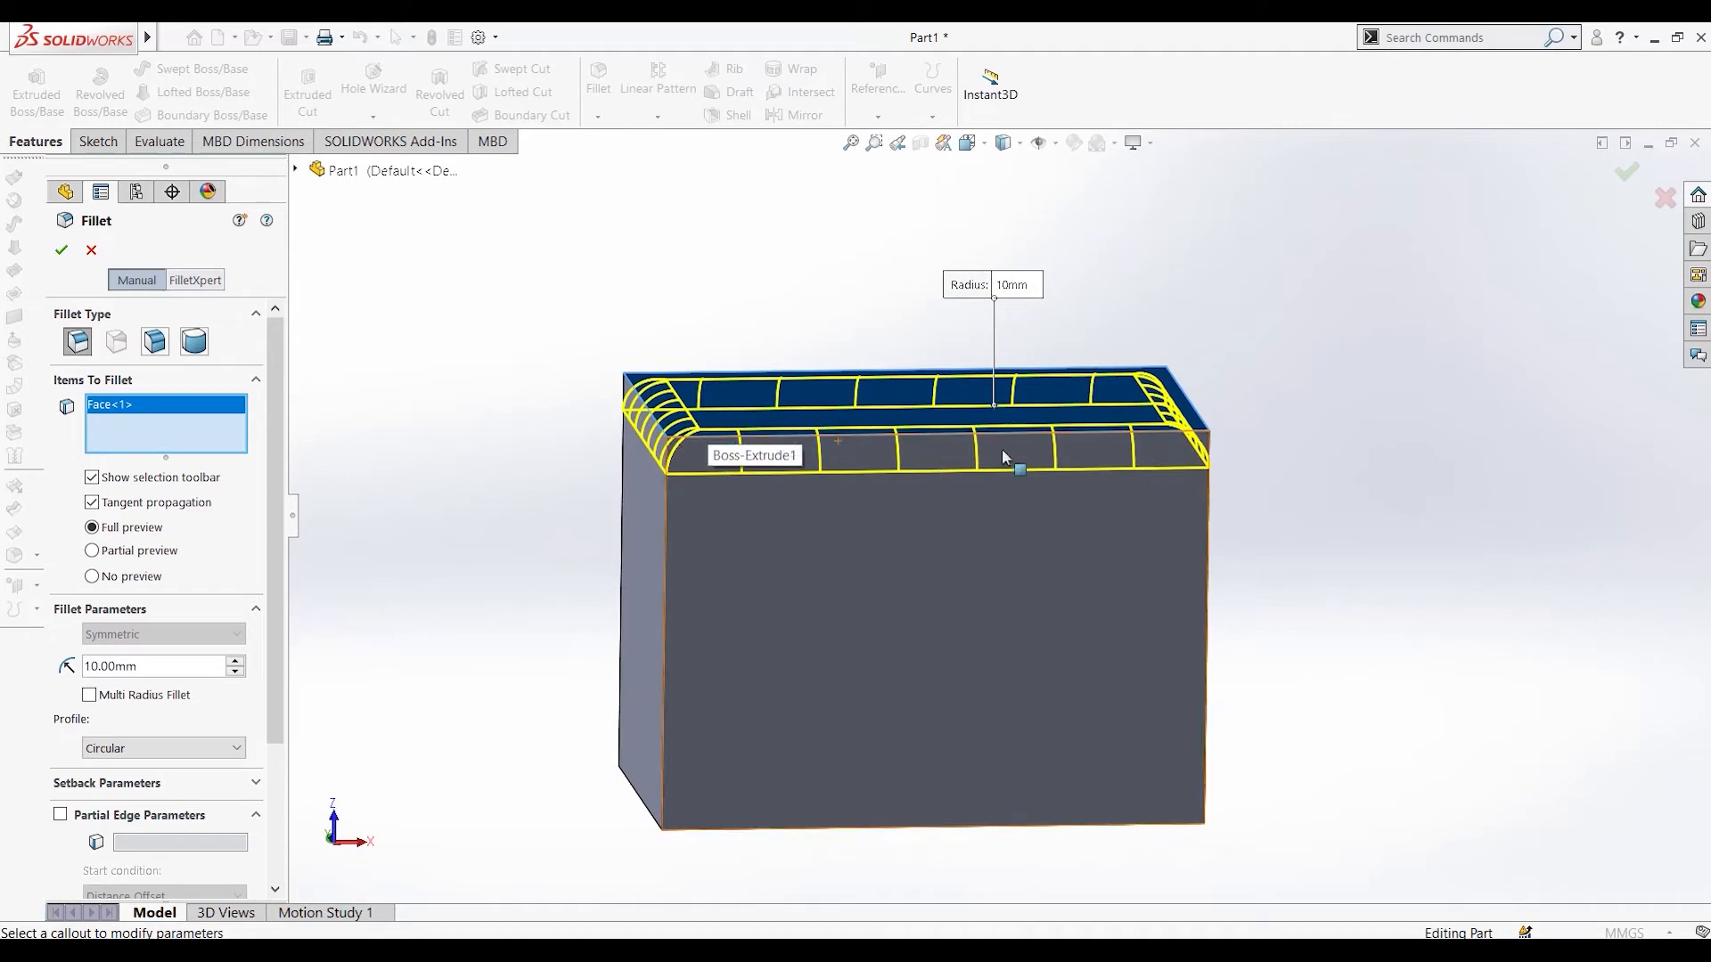
middle_click_drag(1288, 537, 1287, 719)
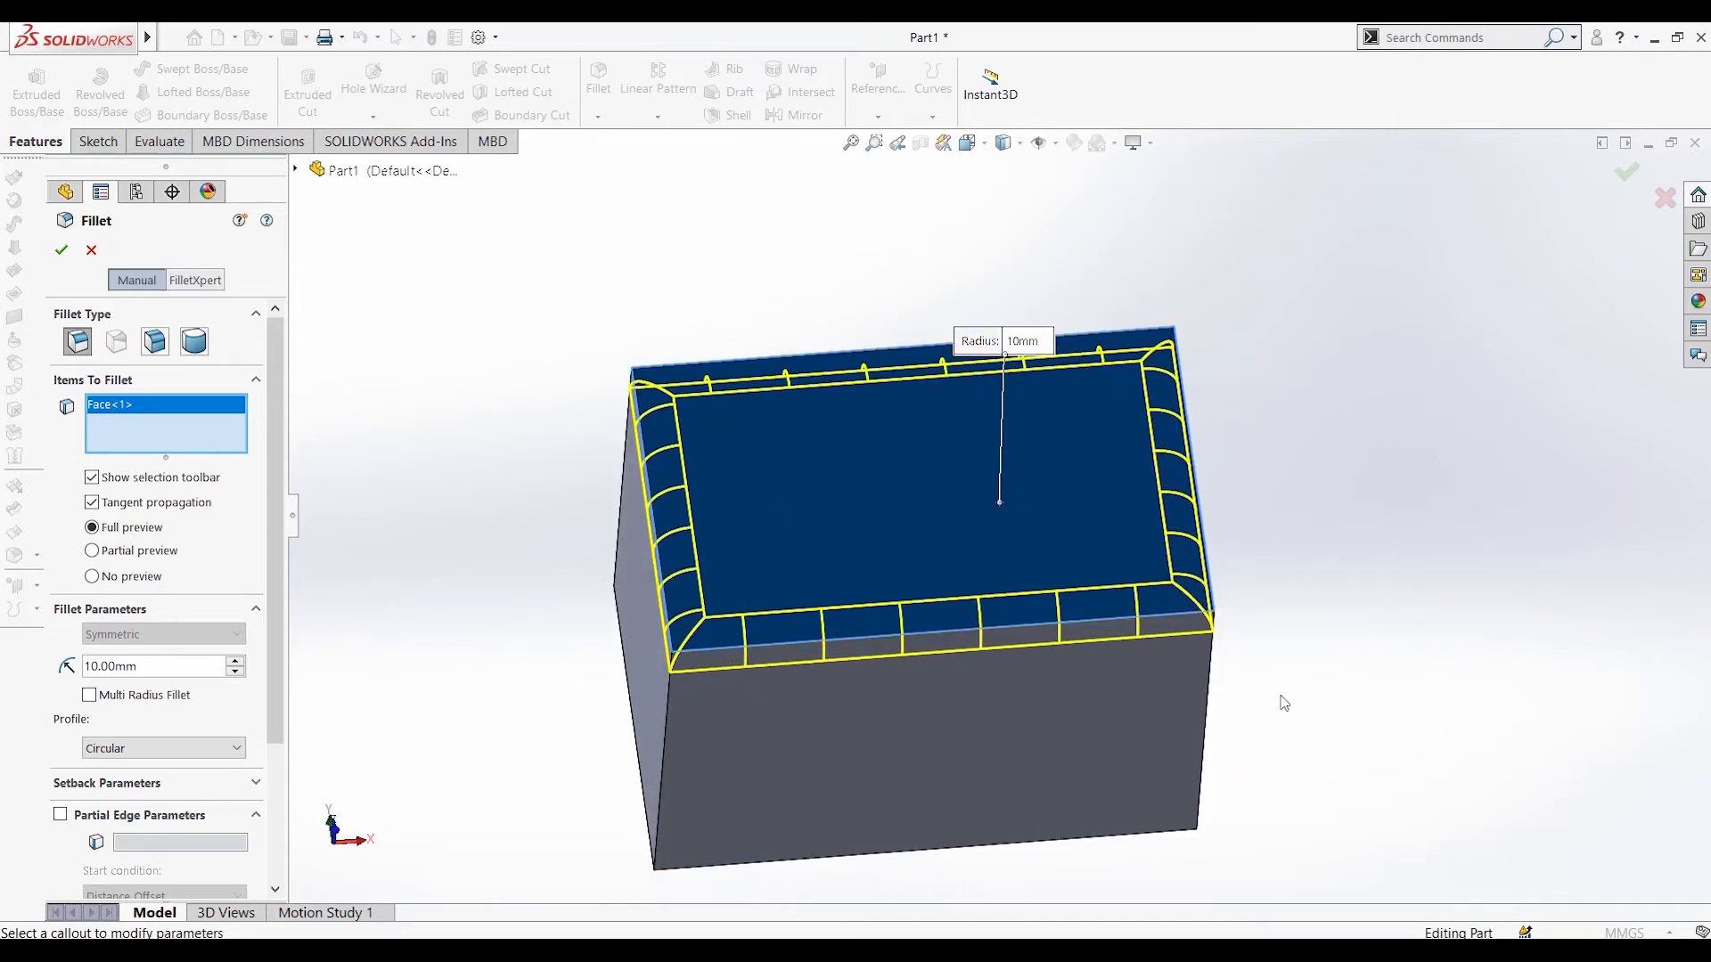
middle_click_drag(1283, 699, 1249, 592)
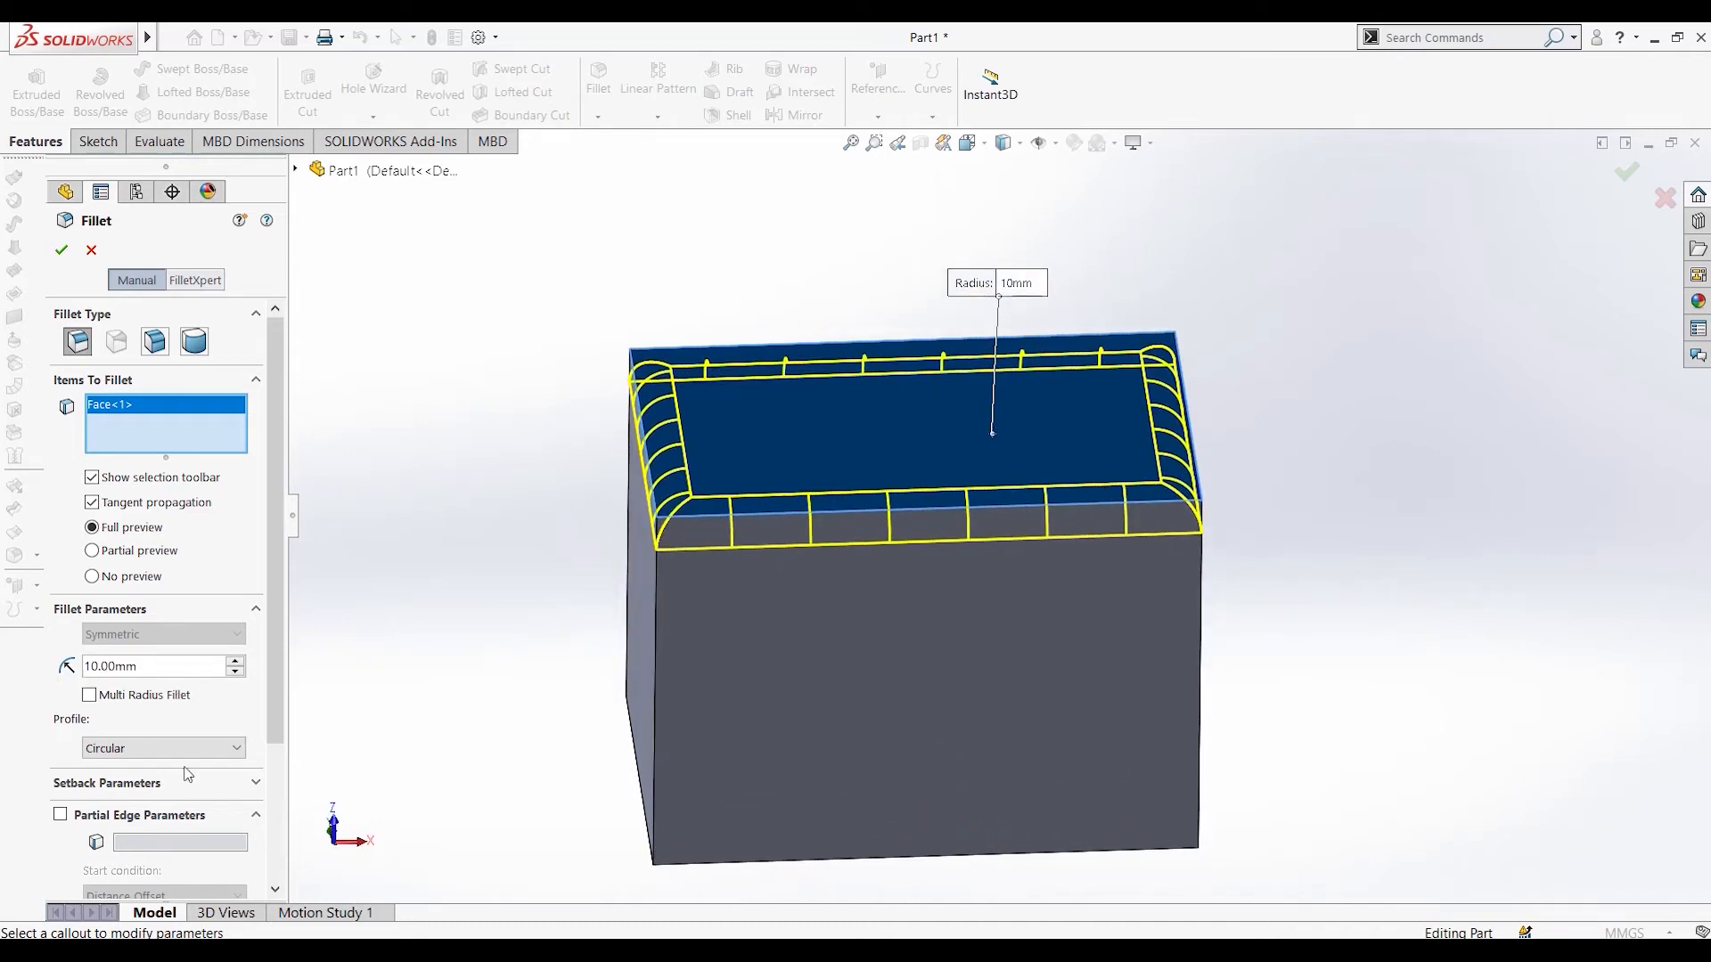
Add four more faces of the block to the 10 mm fillet and create it.
middle_click_drag(506, 771, 590, 636)
left_click(794, 672)
middle_click_drag(794, 672, 634, 684)
left_click(633, 684)
middle_click_drag(692, 795, 757, 707)
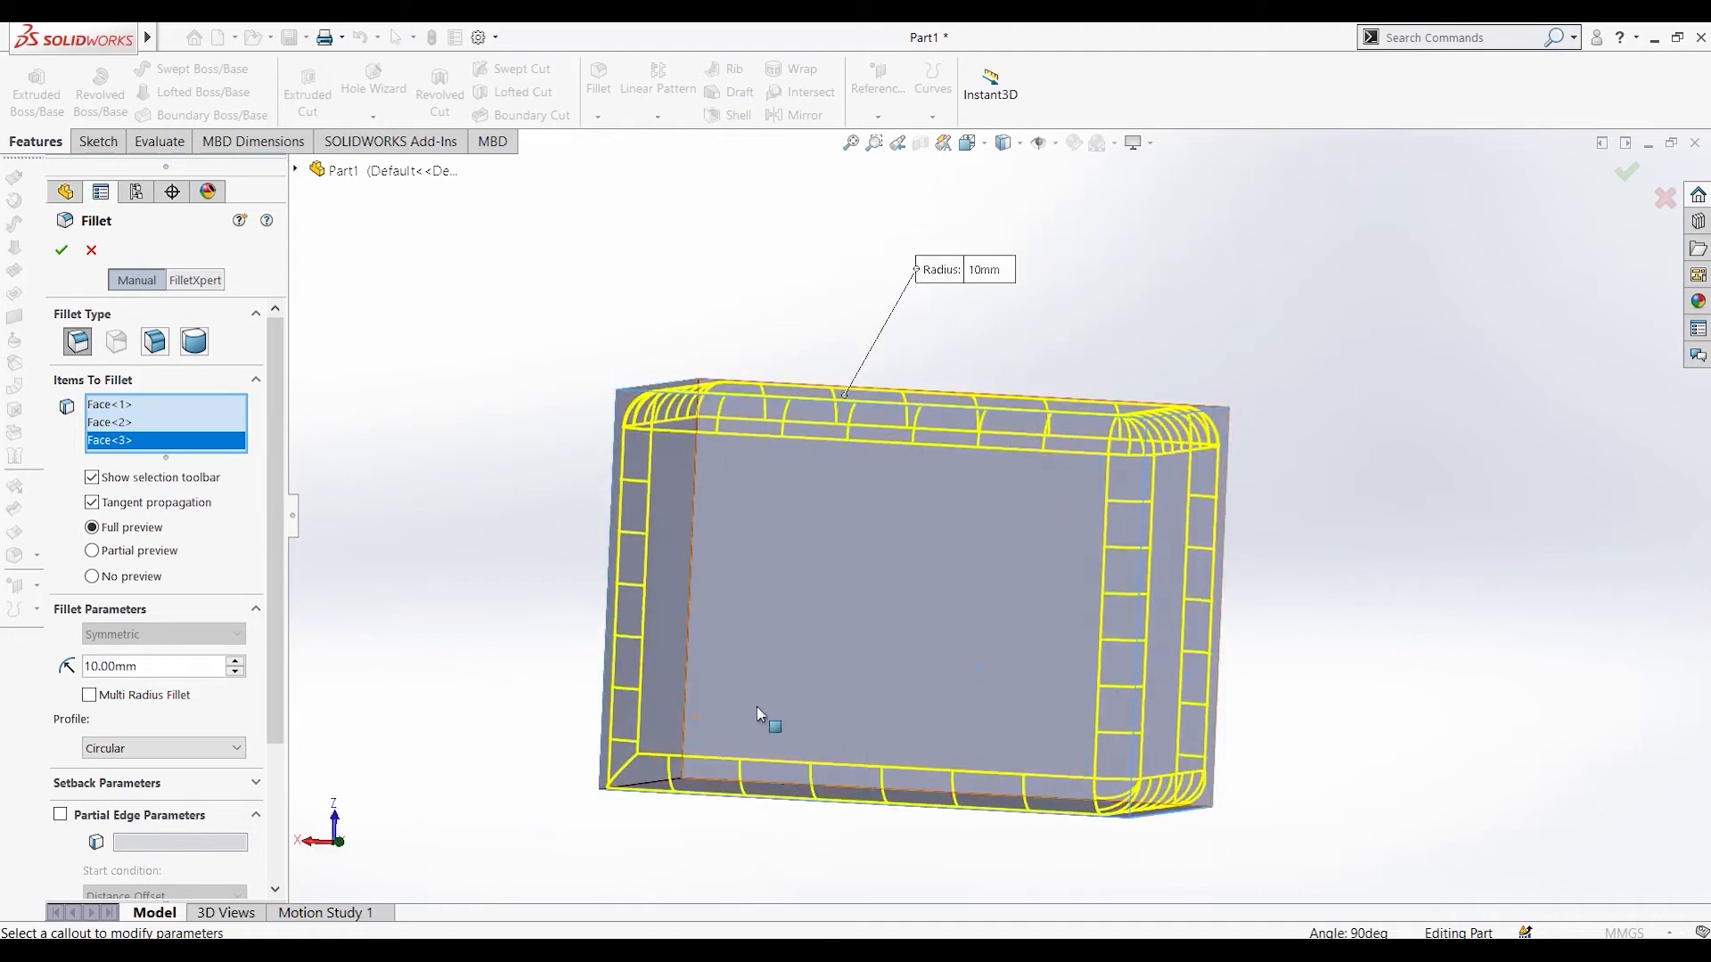
left_click(756, 707)
middle_click_drag(496, 794, 1055, 638)
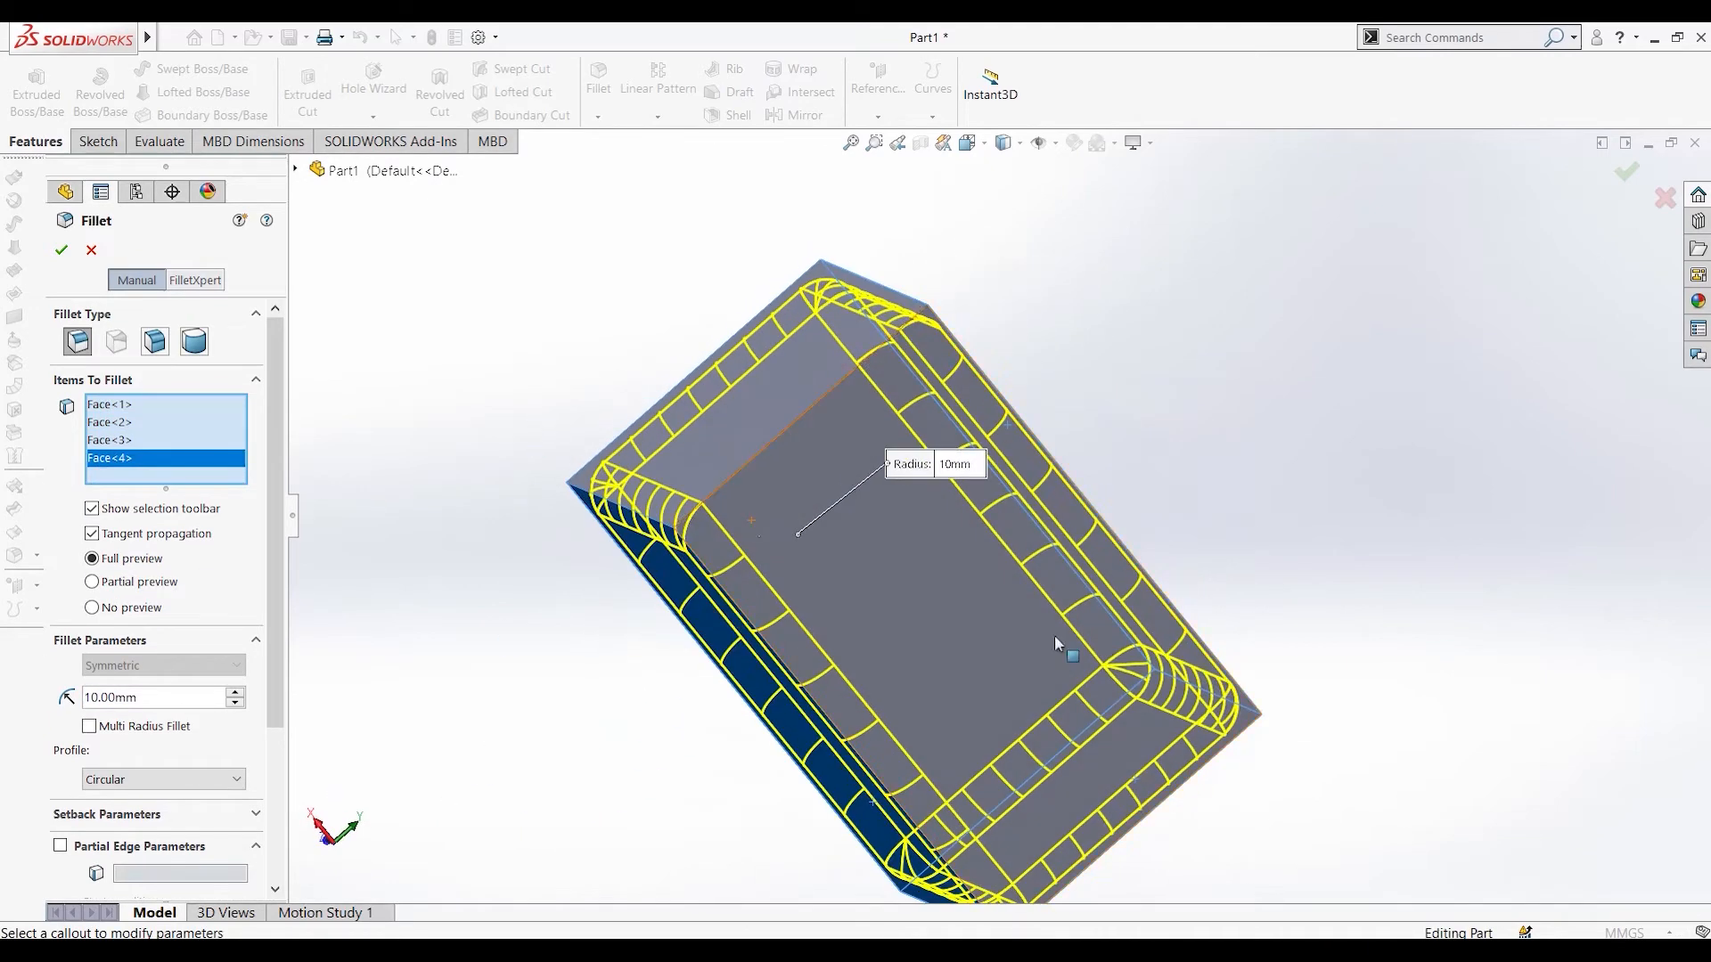
left_click(909, 660)
middle_click_drag(909, 660, 624, 535)
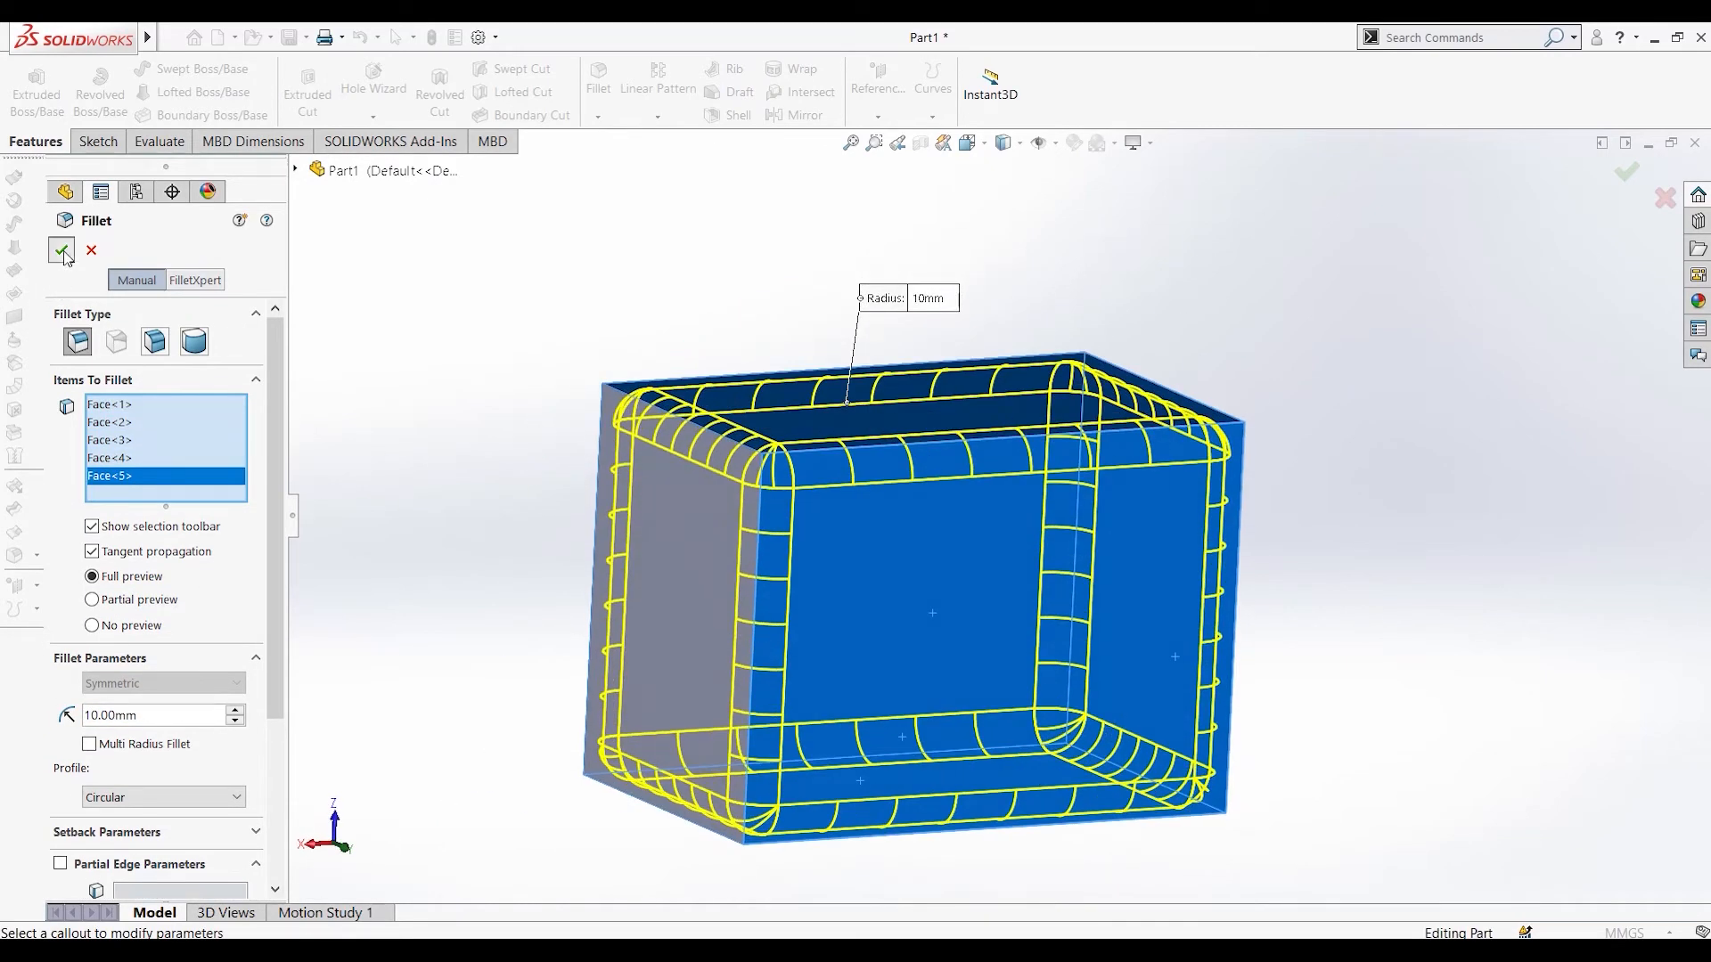
left_click(62, 251)
Inspect the rounded block from several sides, and undo the fillet.
middle_click_drag(1440, 679, 1199, 722)
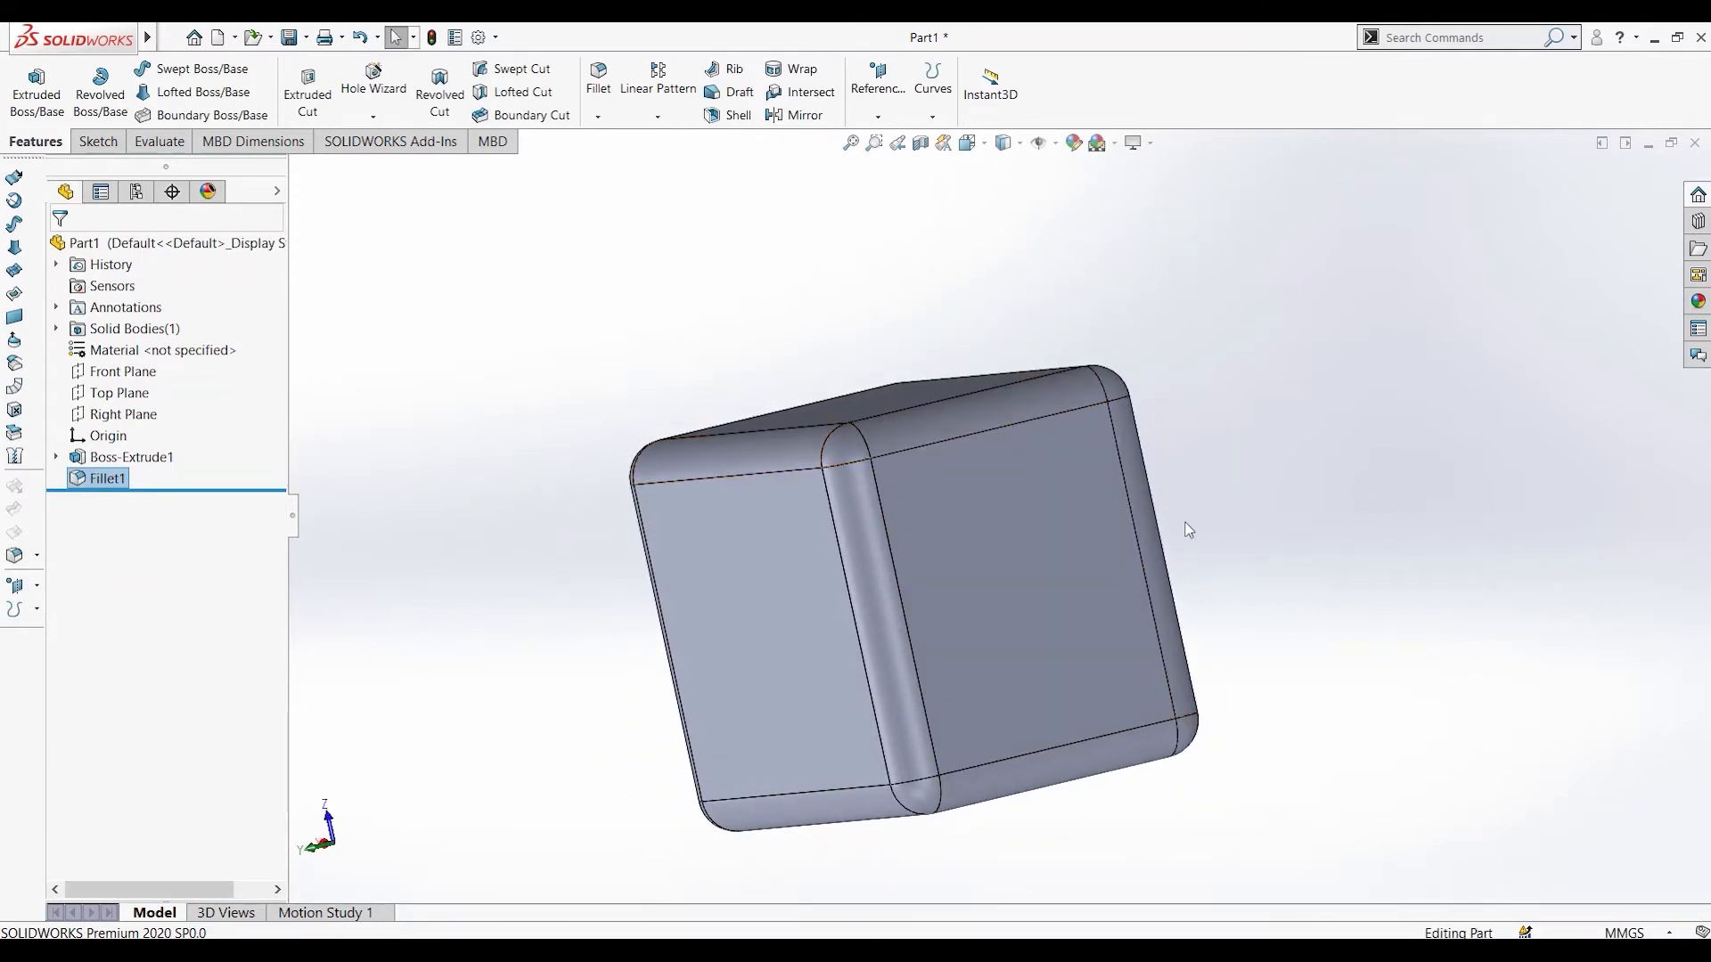
middle_click_drag(1188, 531, 1521, 527)
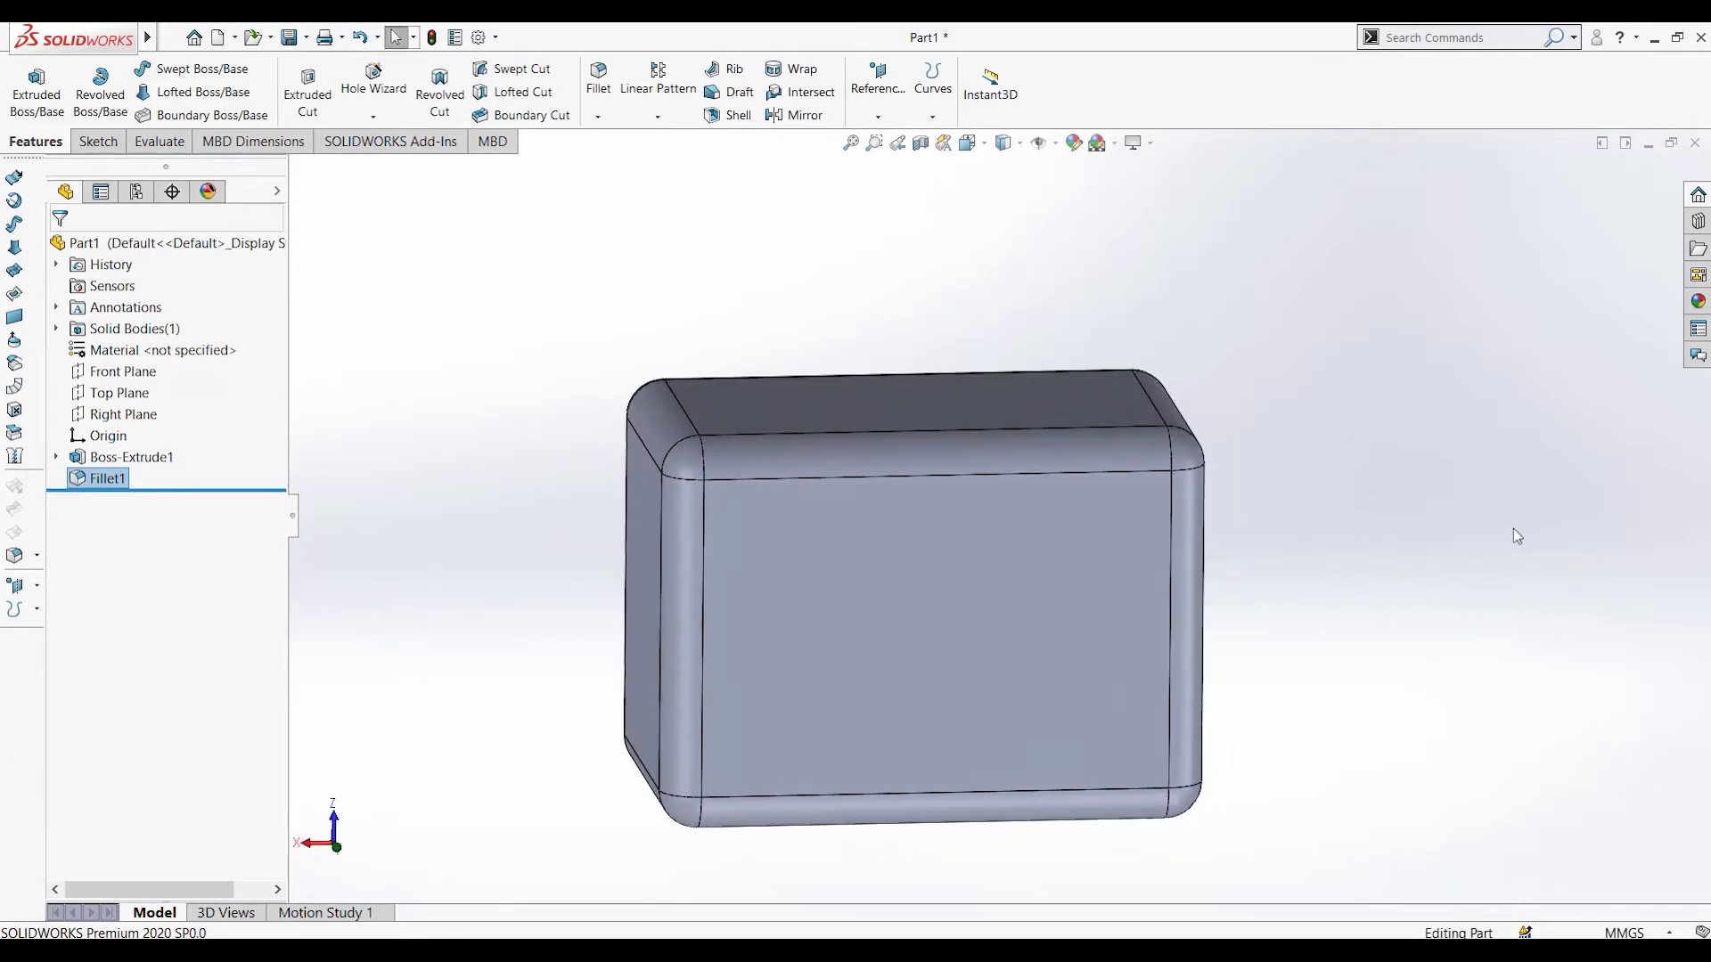
key("ctrl+z")
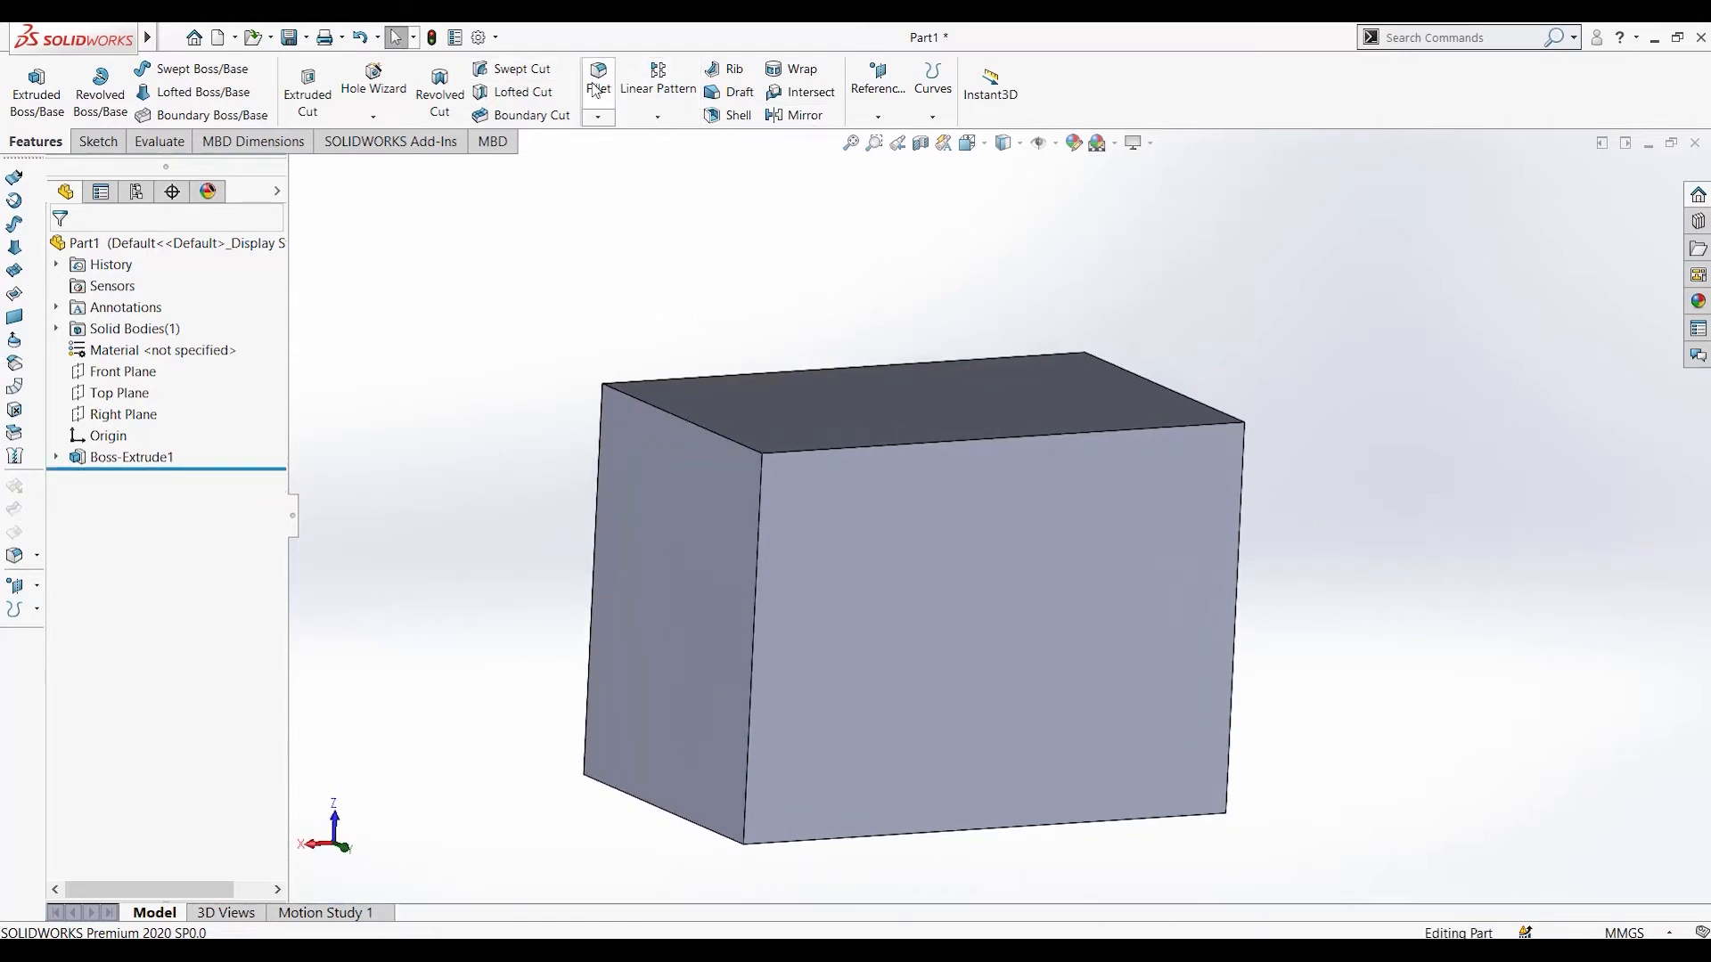
Start a variable size fillet on the block's near vertical edge and set the radius at its upper end to 1 mm.
left_click(596, 80)
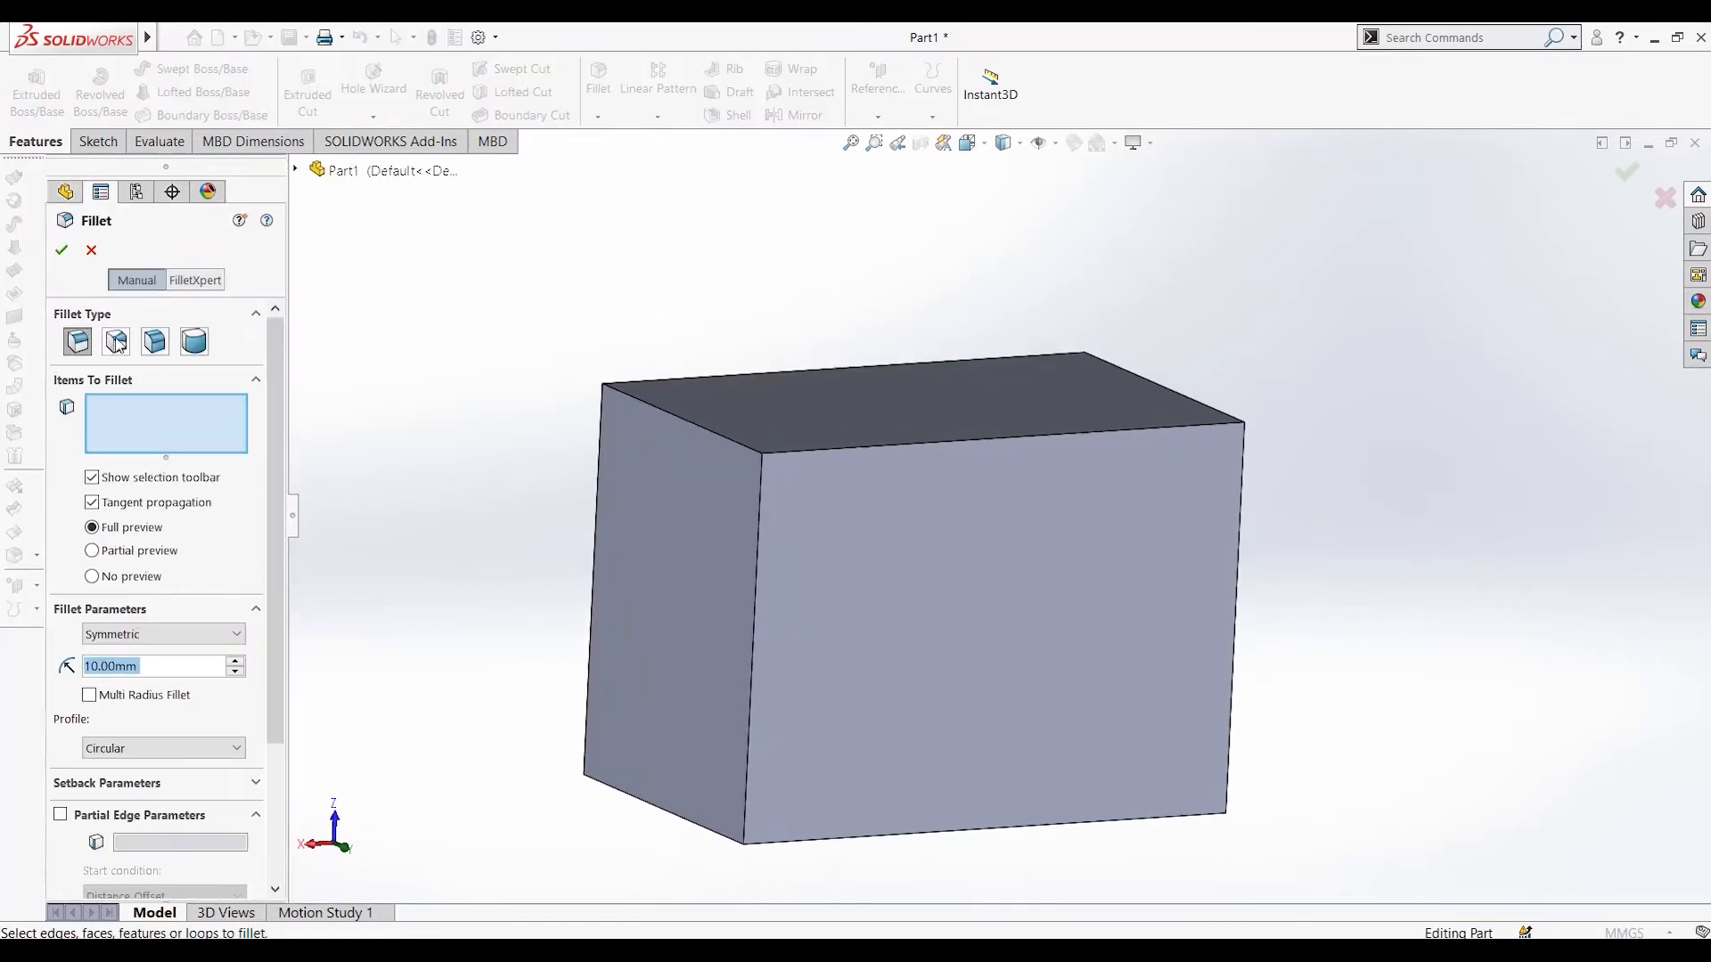
left_click(116, 342)
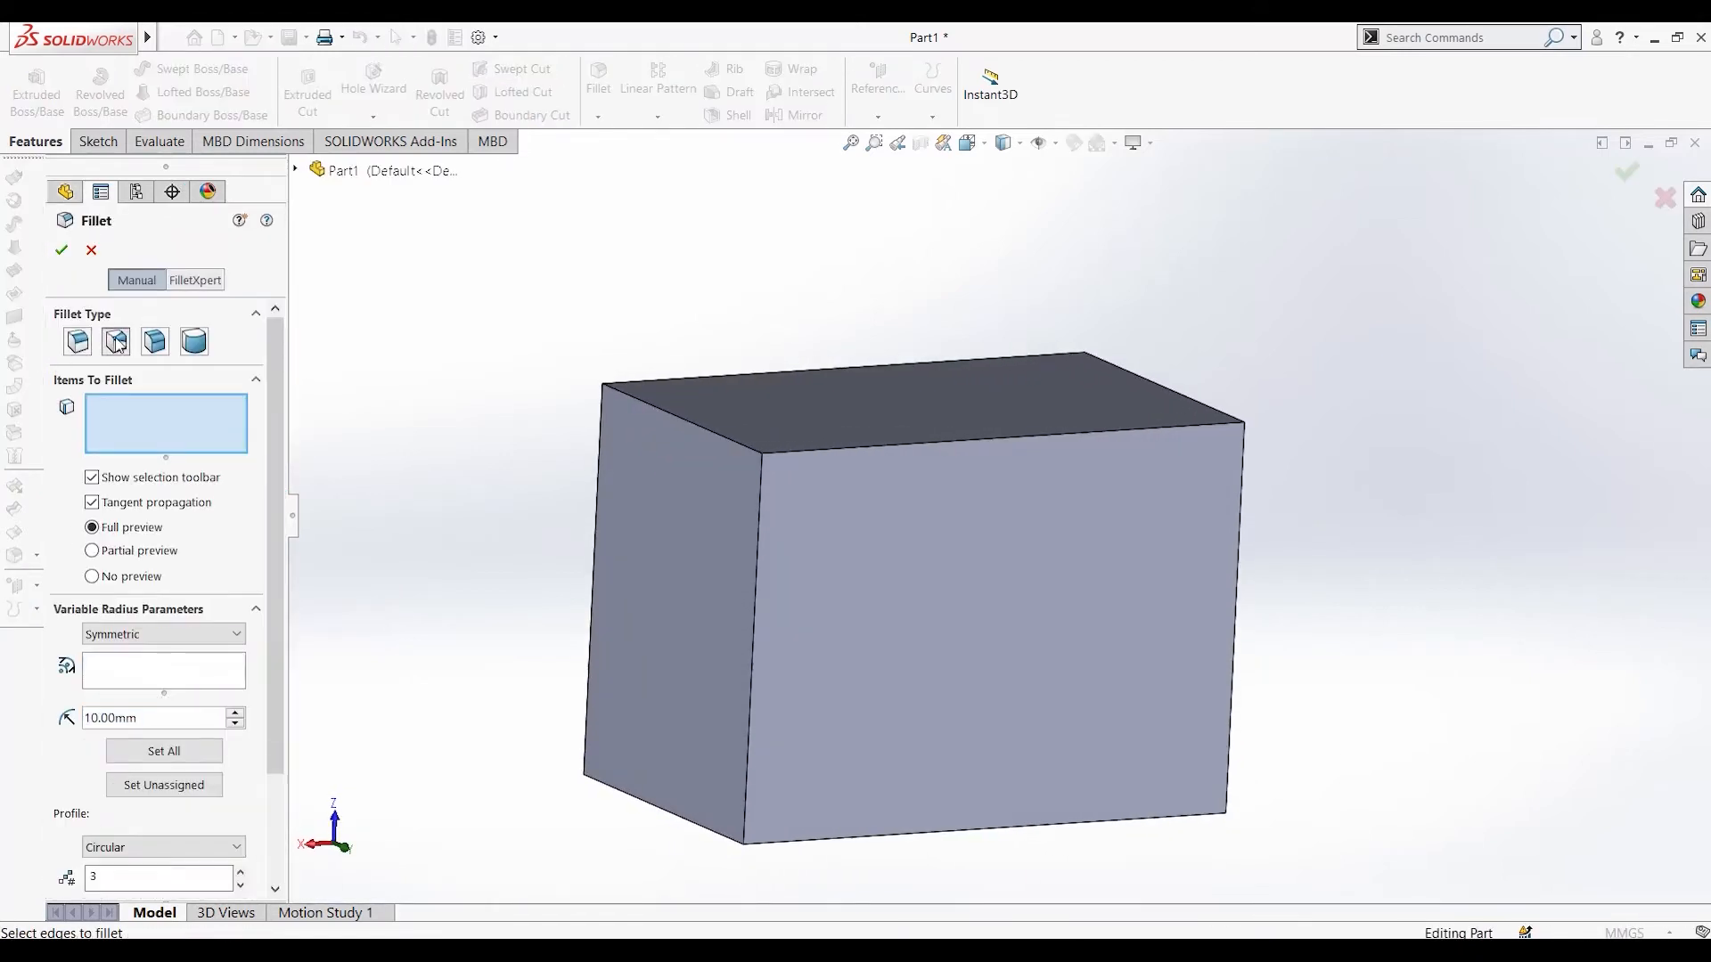
left_click(756, 590)
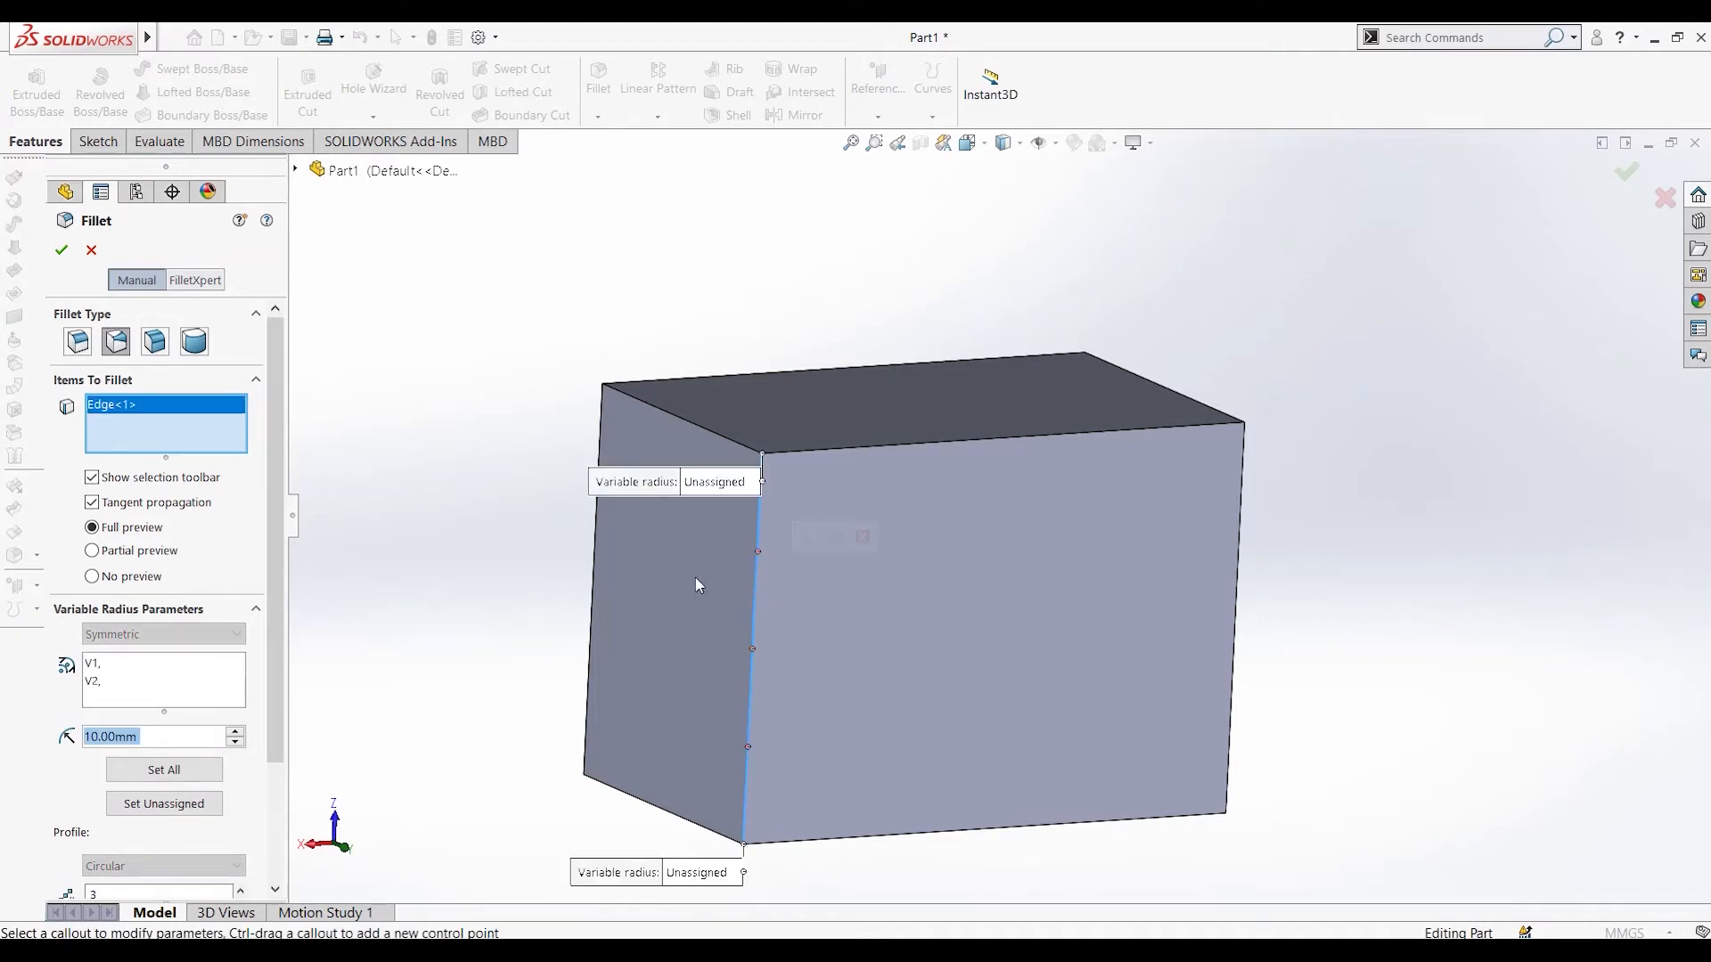
scroll(999, 516, "up", 4)
scroll(858, 477, "down", 3)
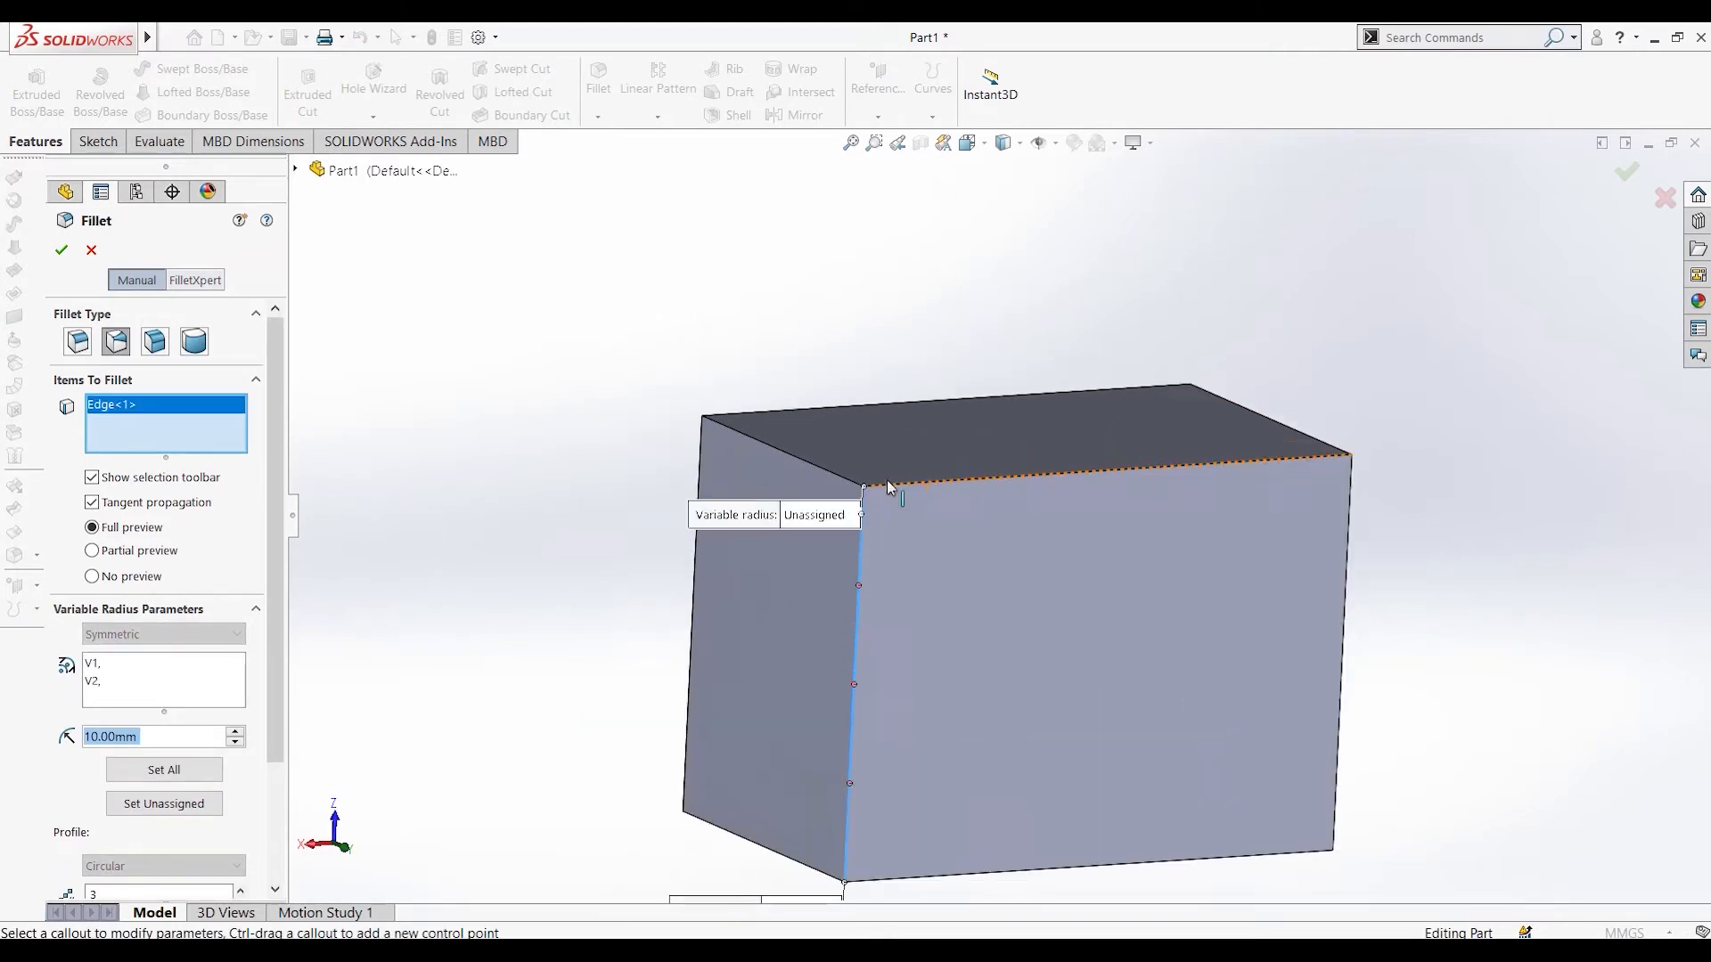
left_click(829, 515)
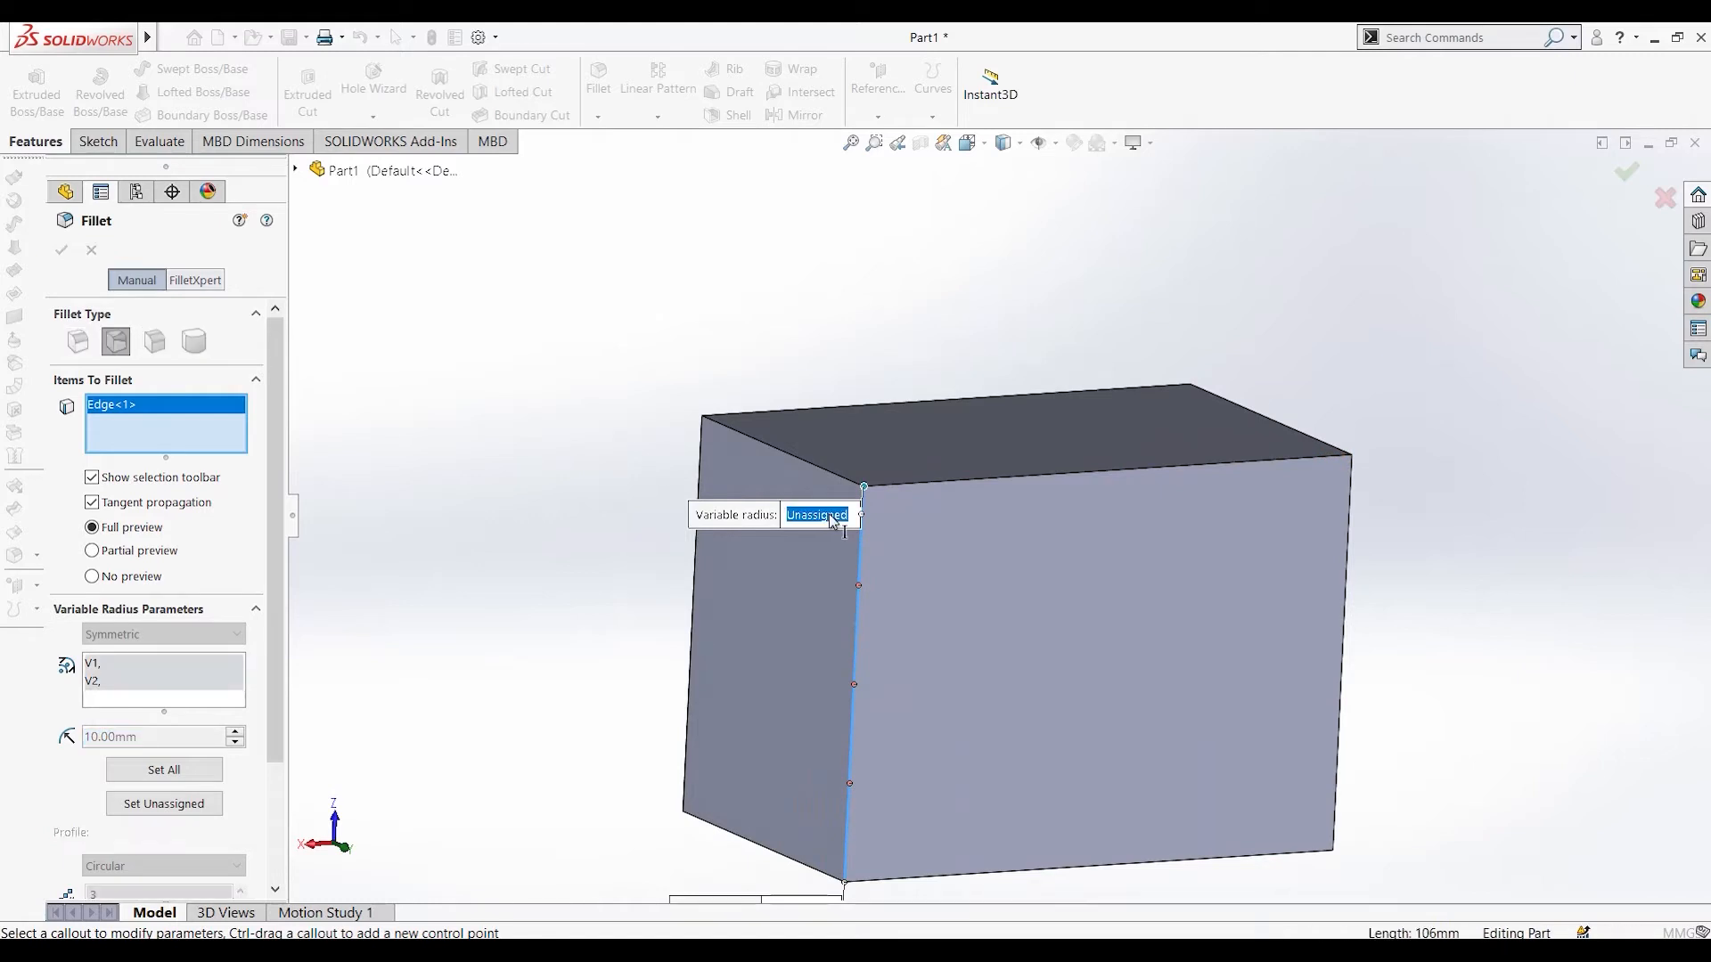
type("1")
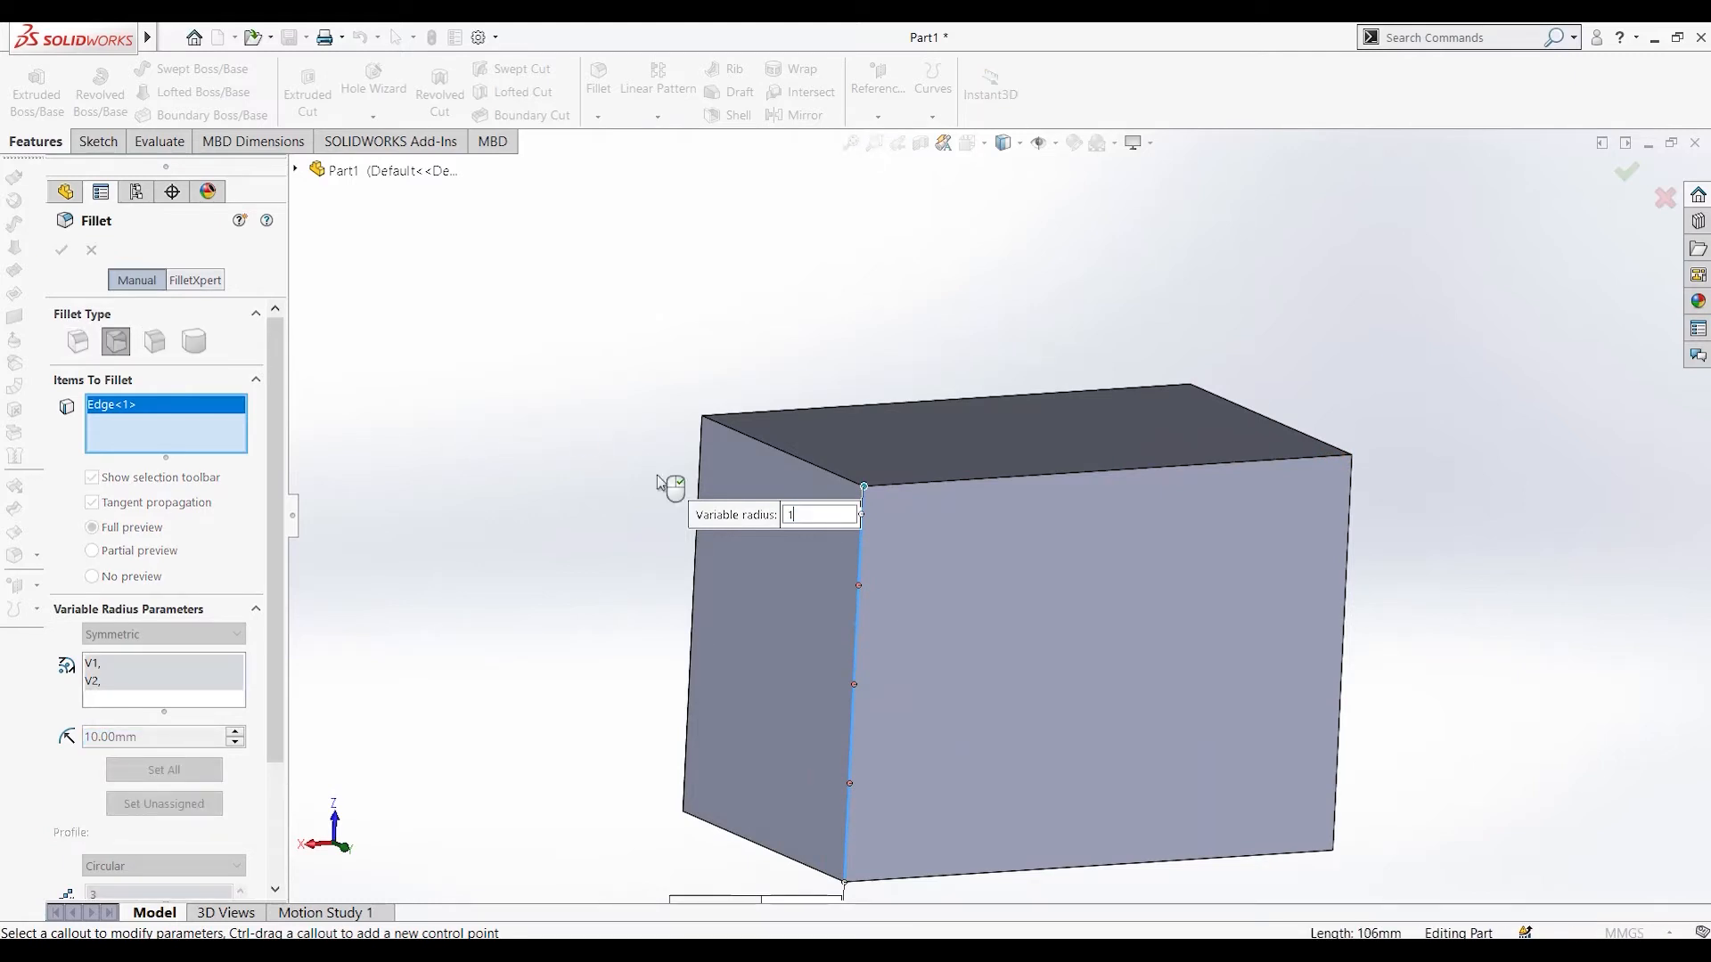
key("Return")
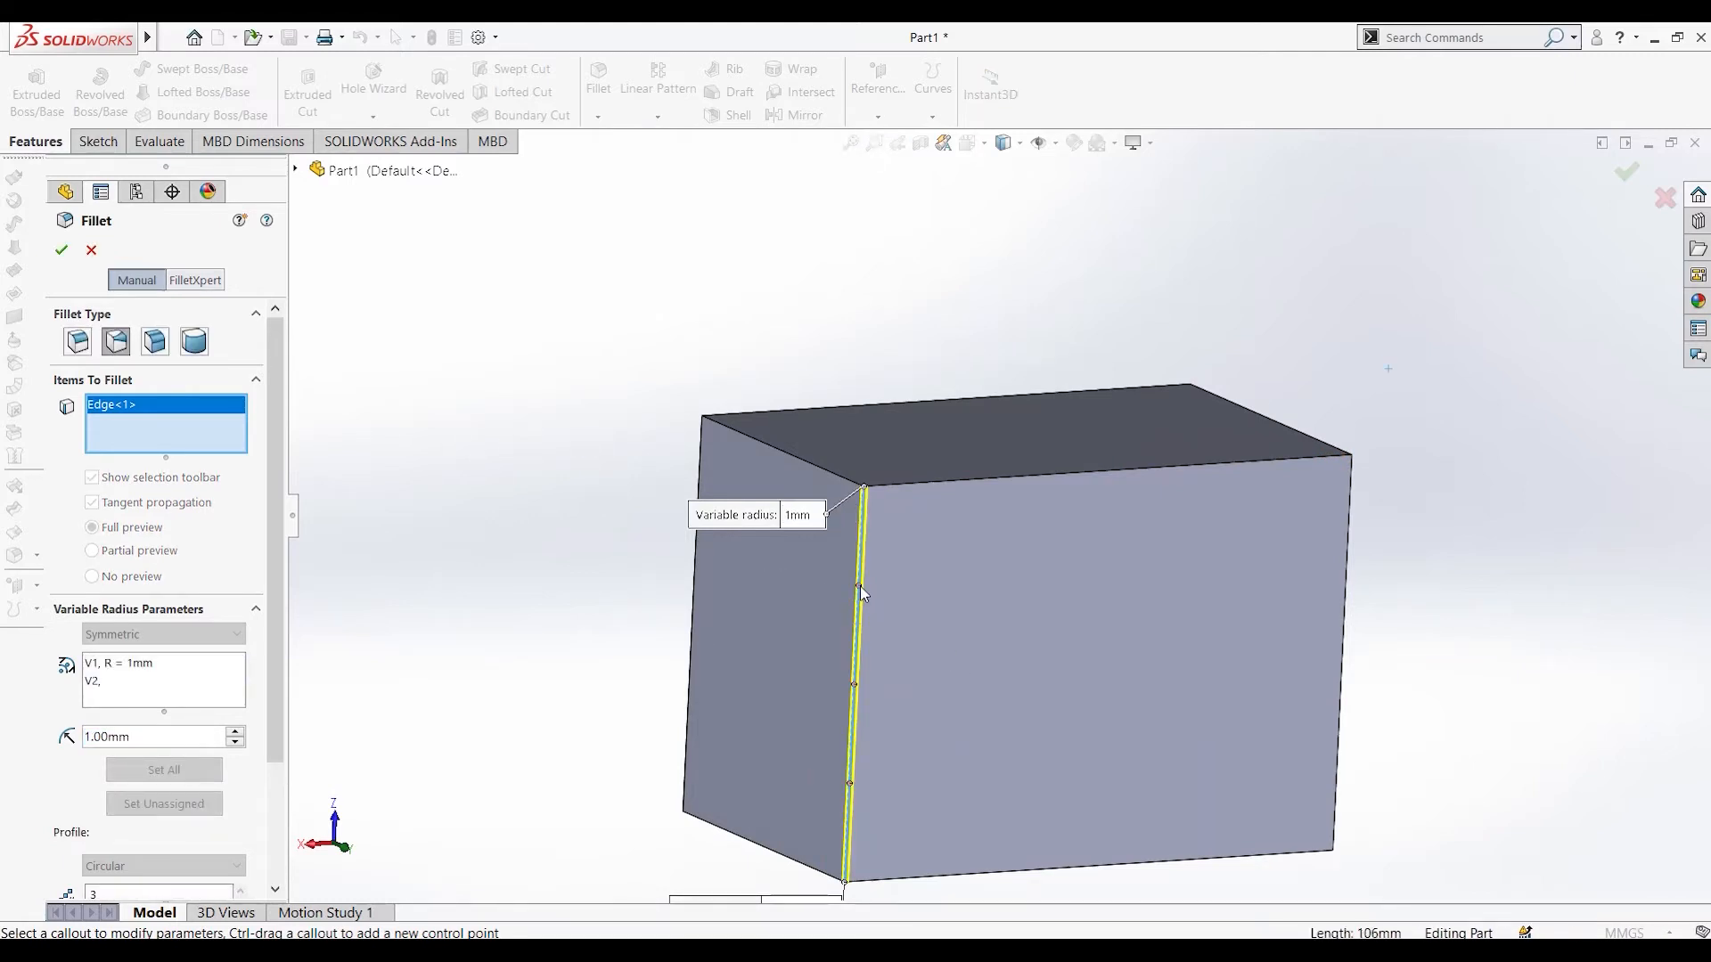
Activate the edge's control point at 25% and set its radius to 3 mm.
left_click(858, 585)
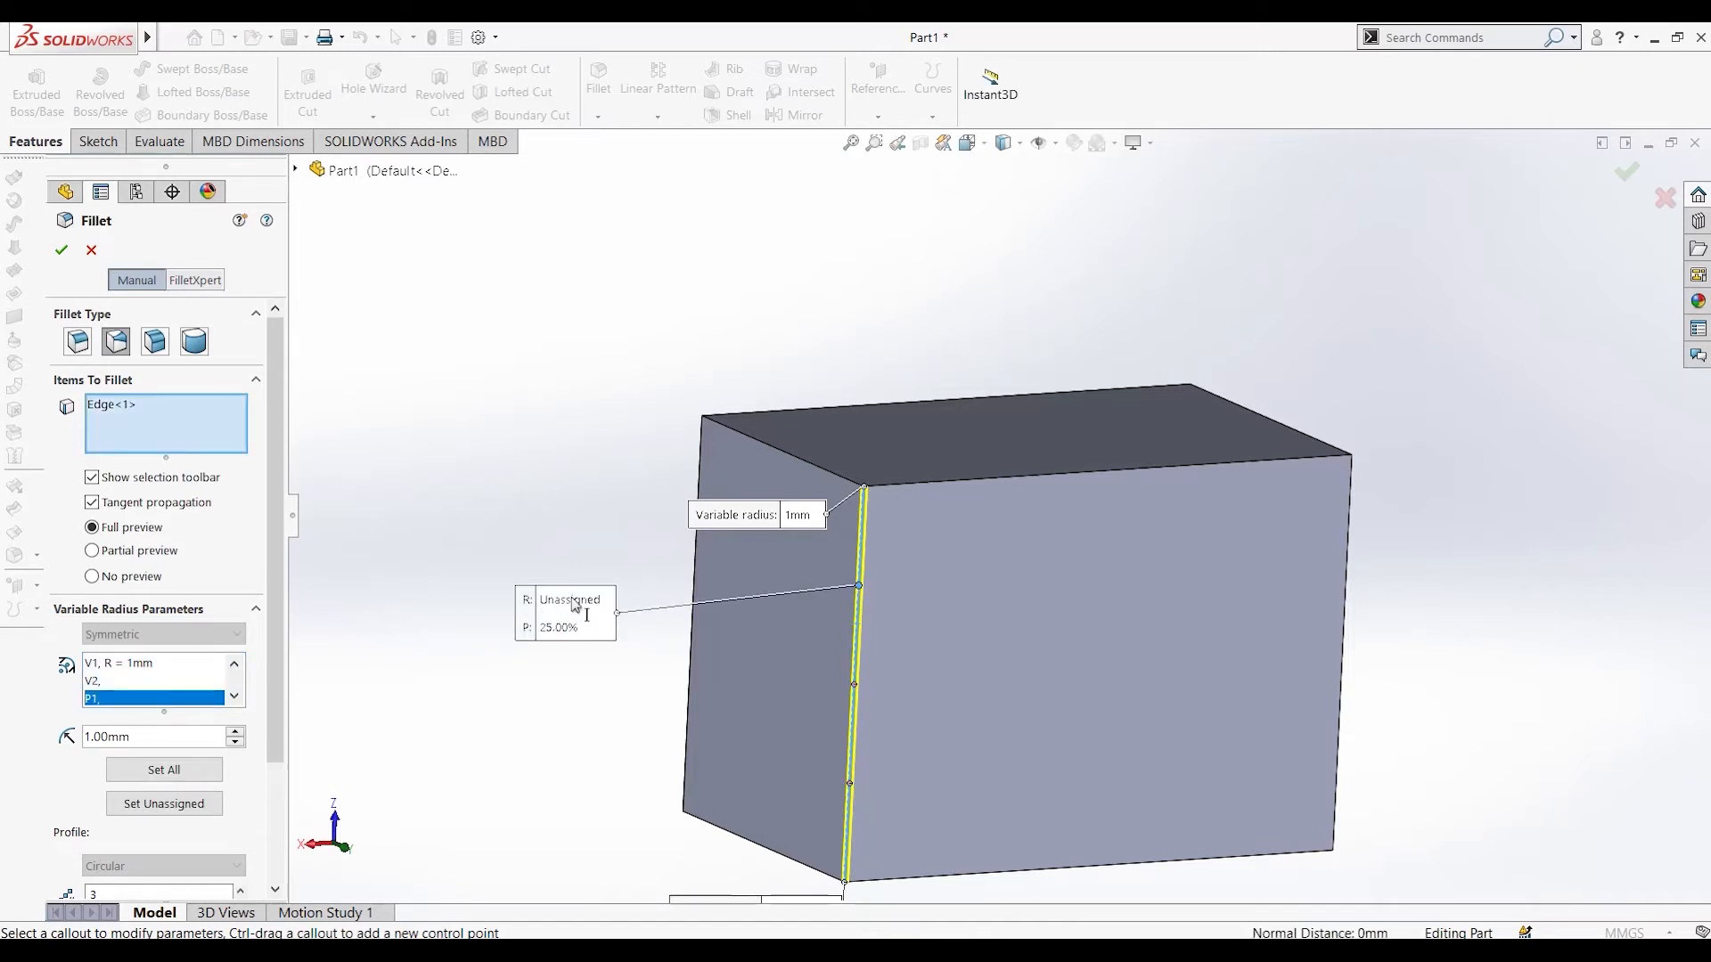
left_click(573, 602)
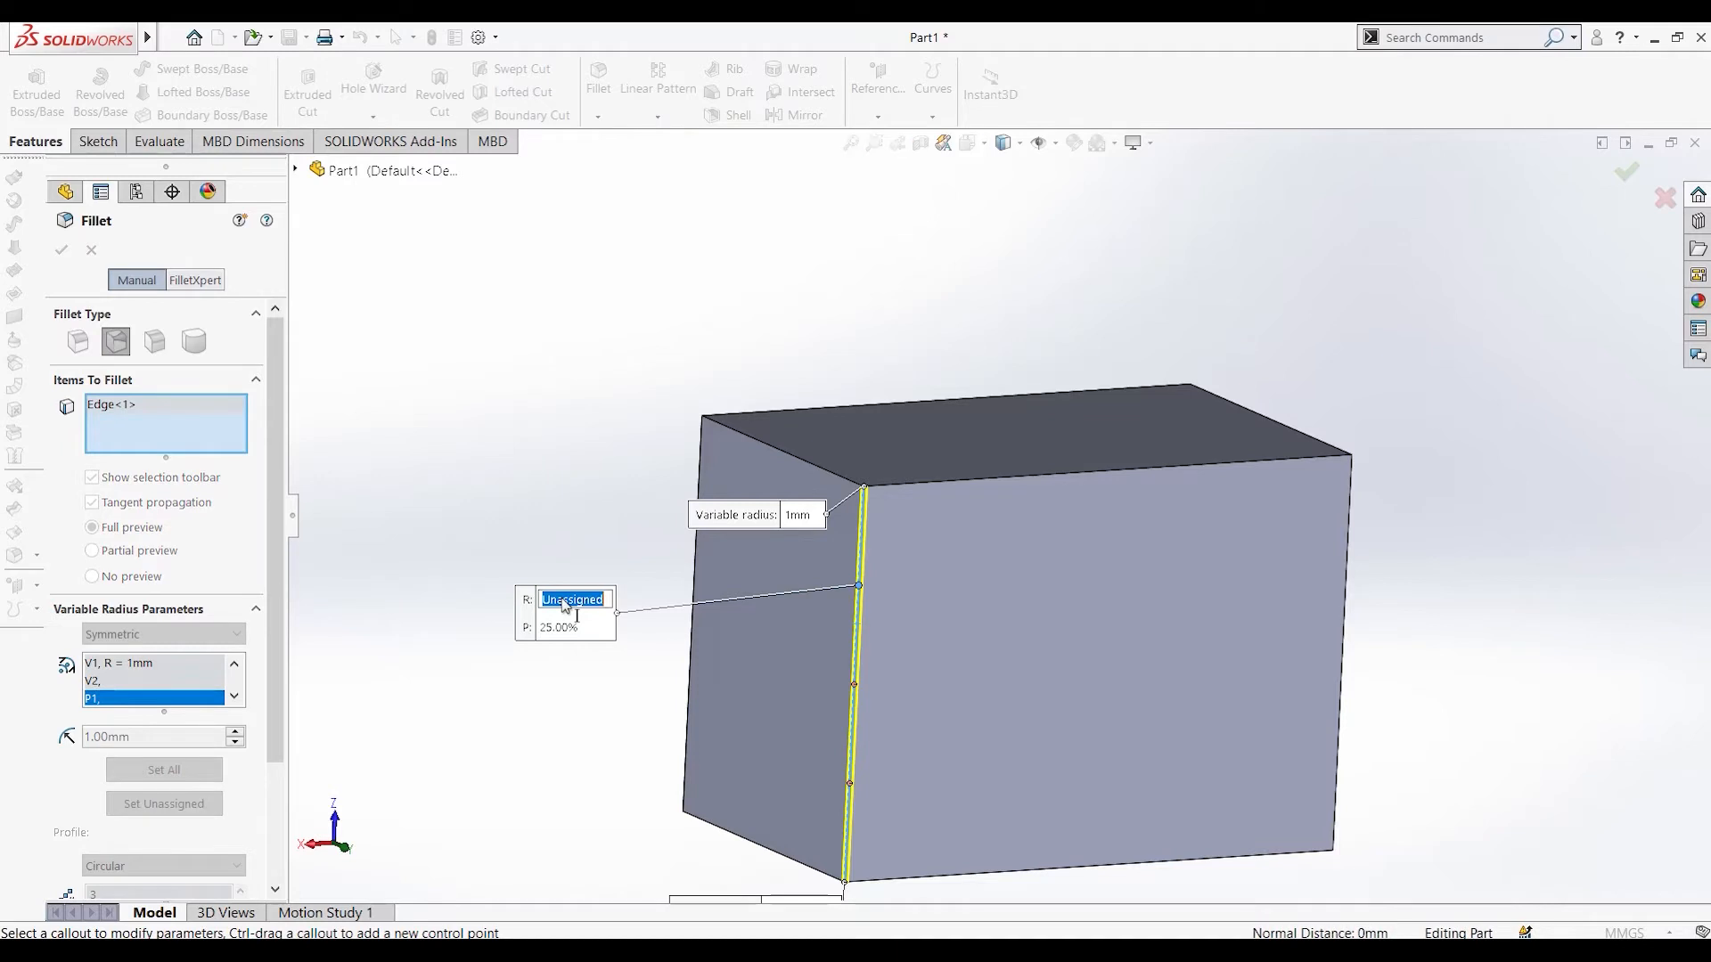
type("3")
key("Return")
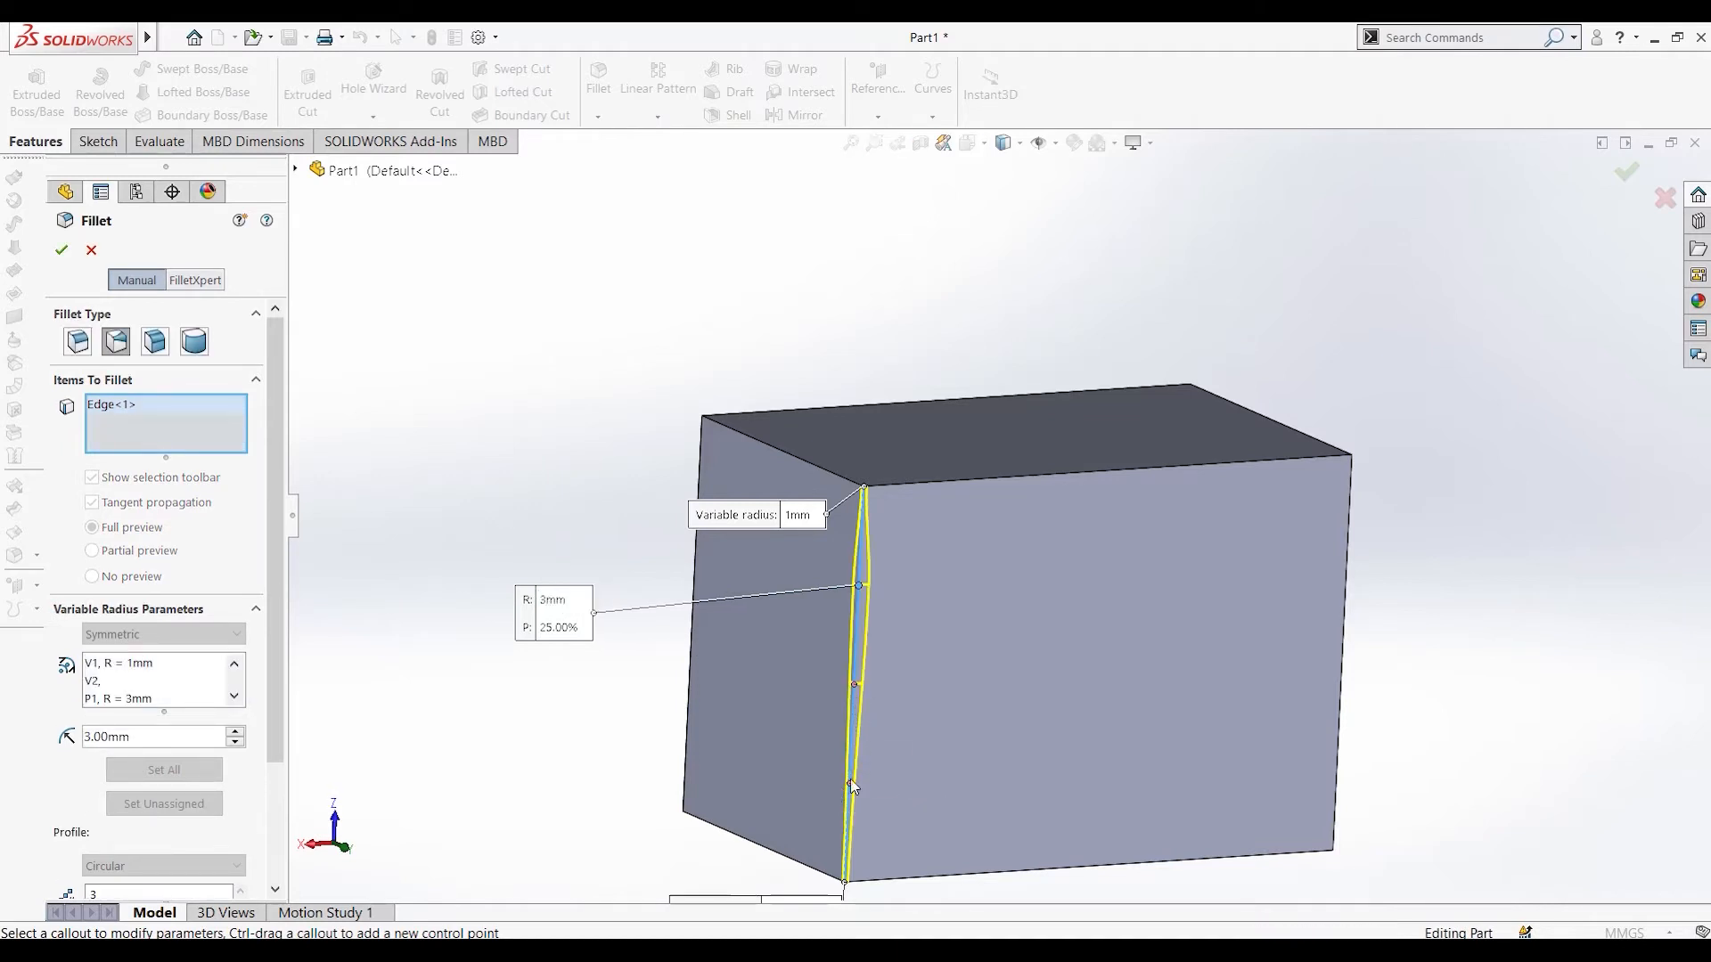
Activate the edge's control point at 50% and set its radius to 5 mm.
left_click(854, 687)
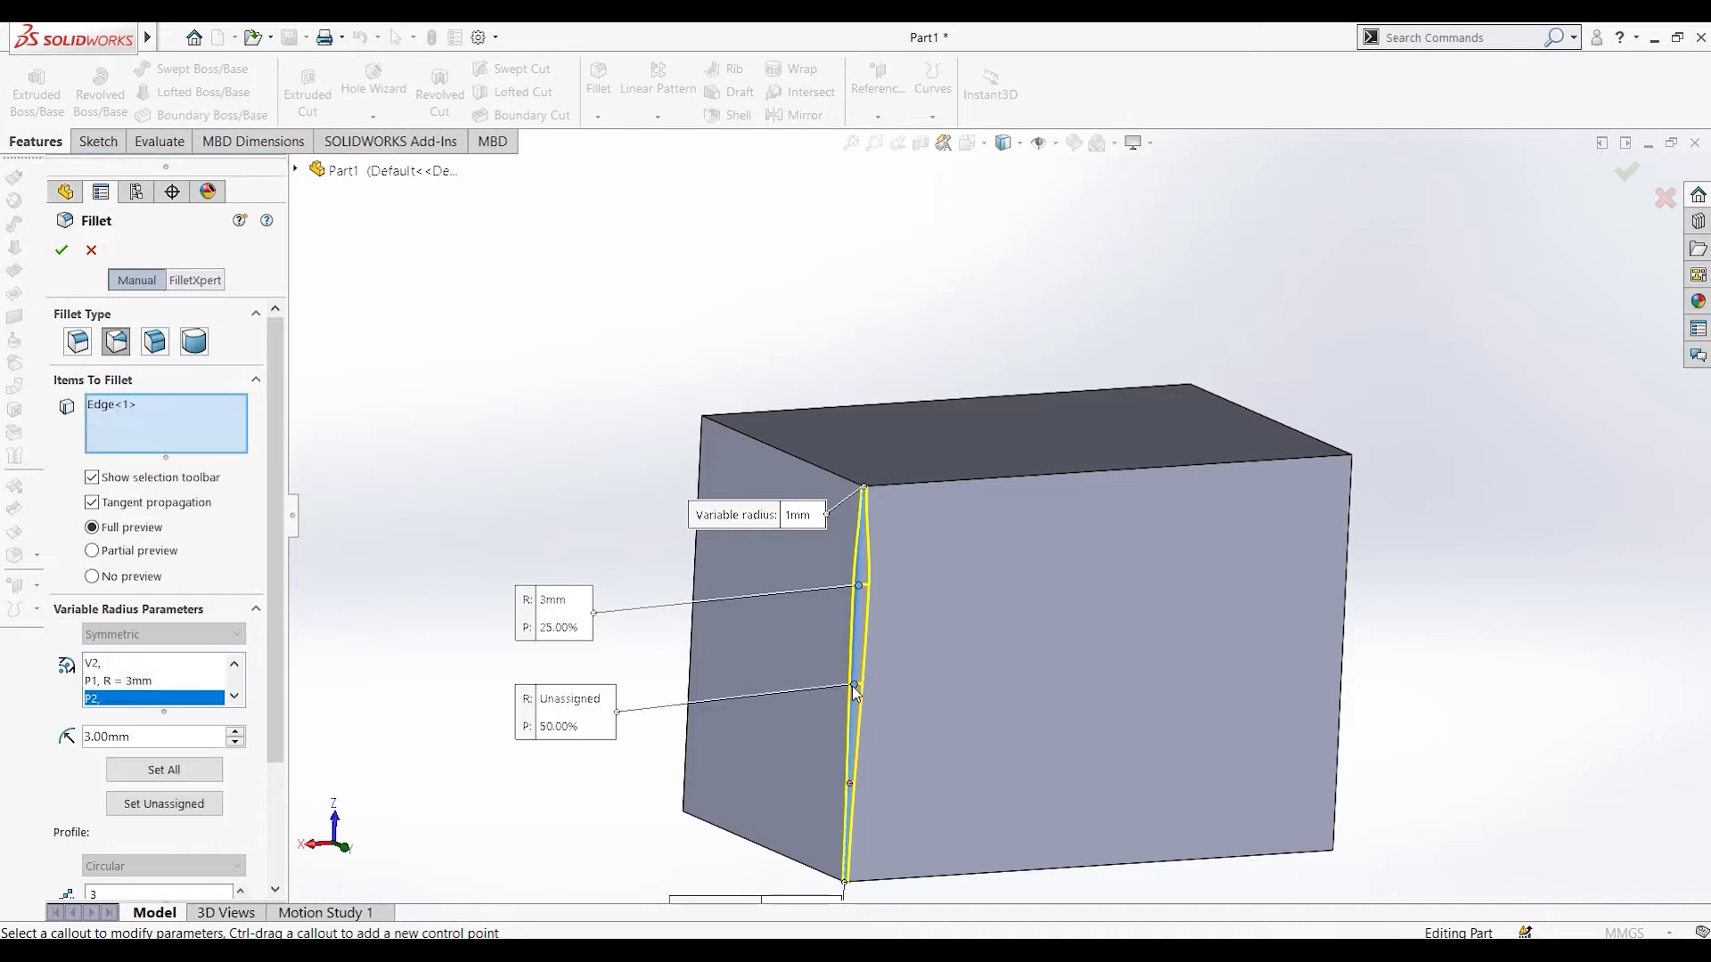
left_click(578, 699)
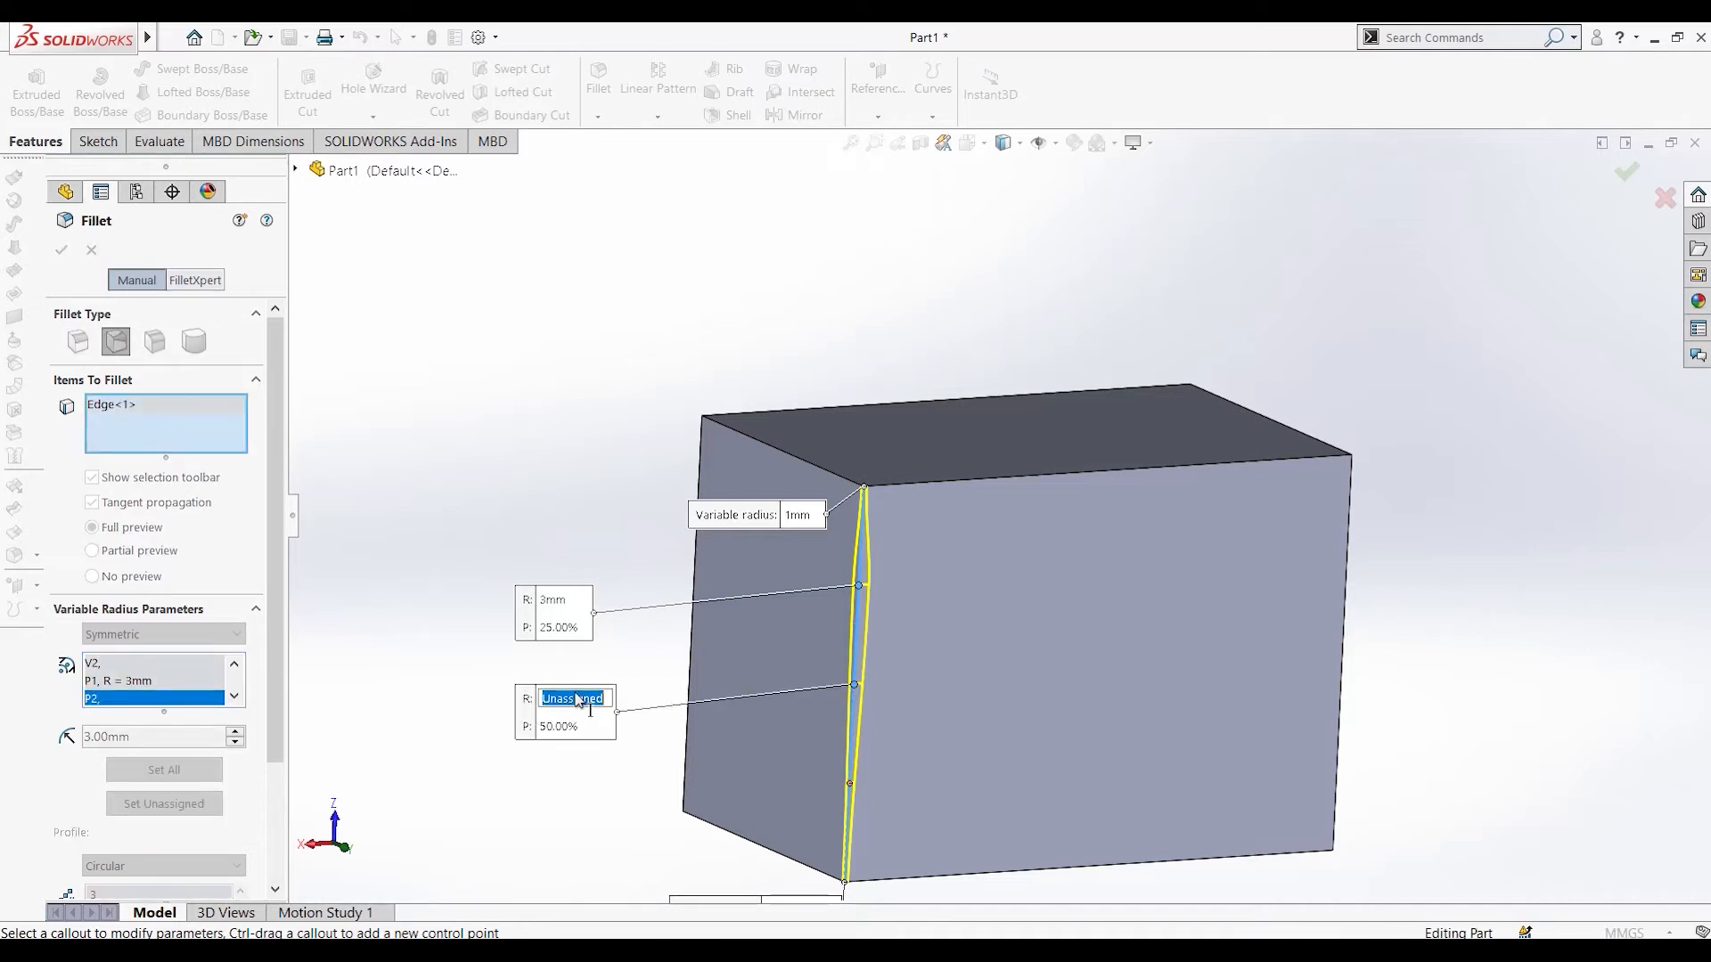
type("5")
key("Return")
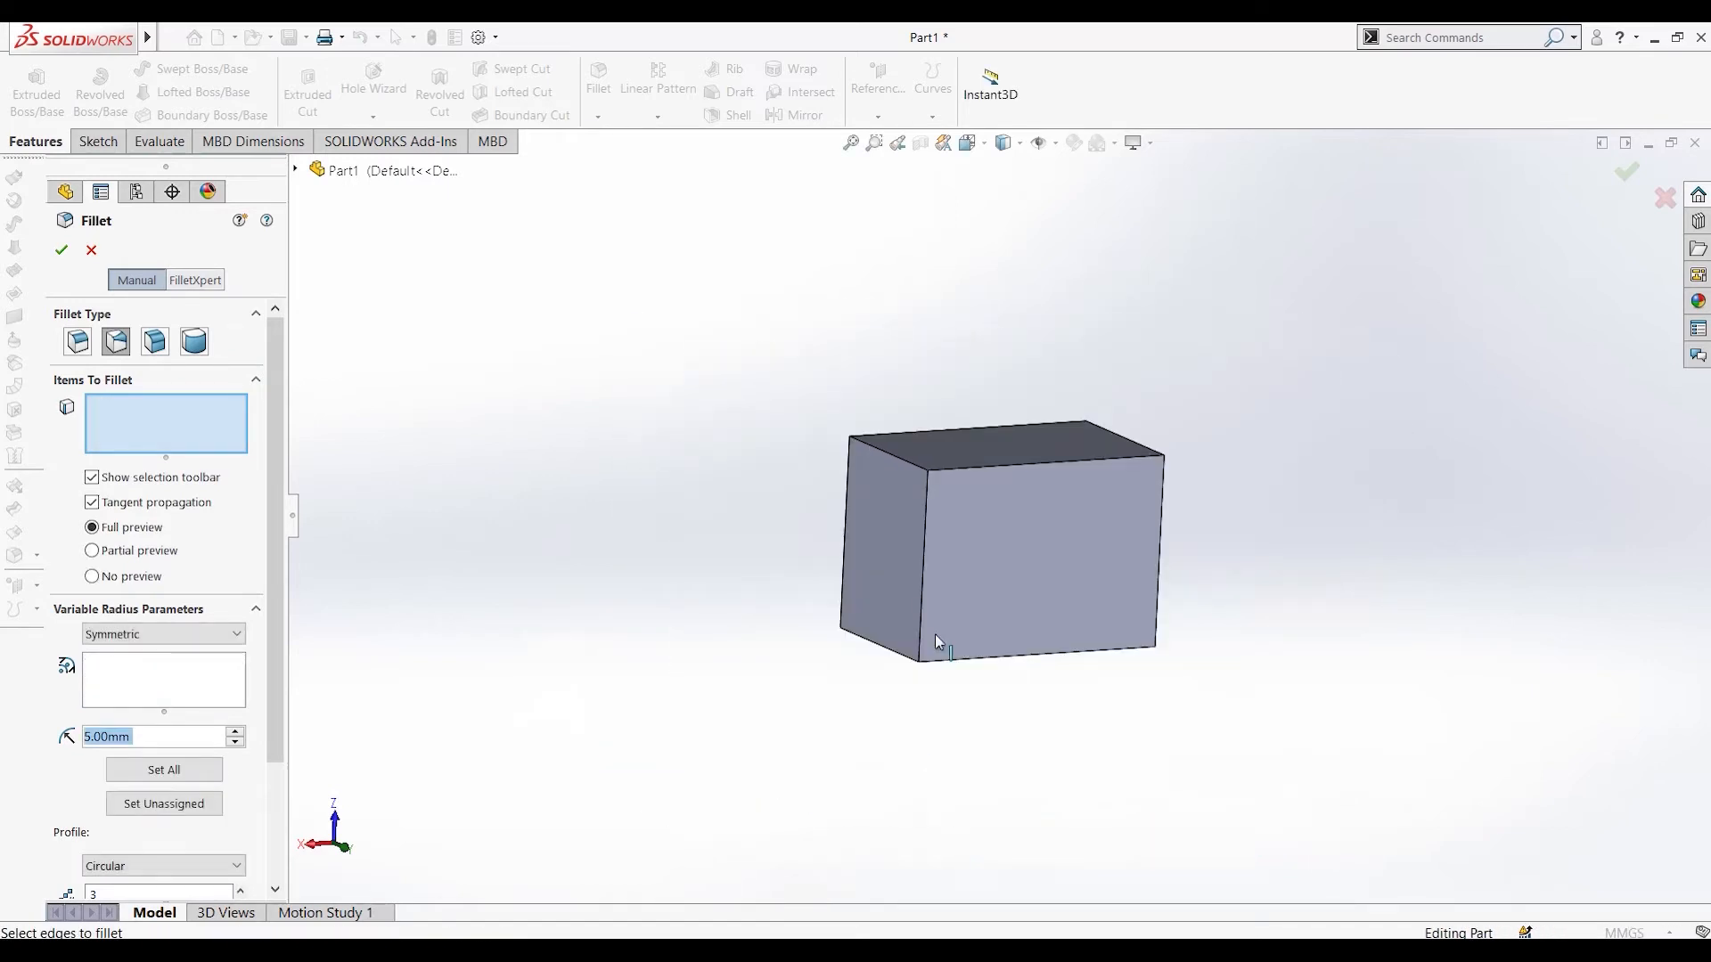
Choose the block's near vertical edge for the variable size fillet and set its upper end radius to 1 mm.
scroll(936, 638, "down", 3)
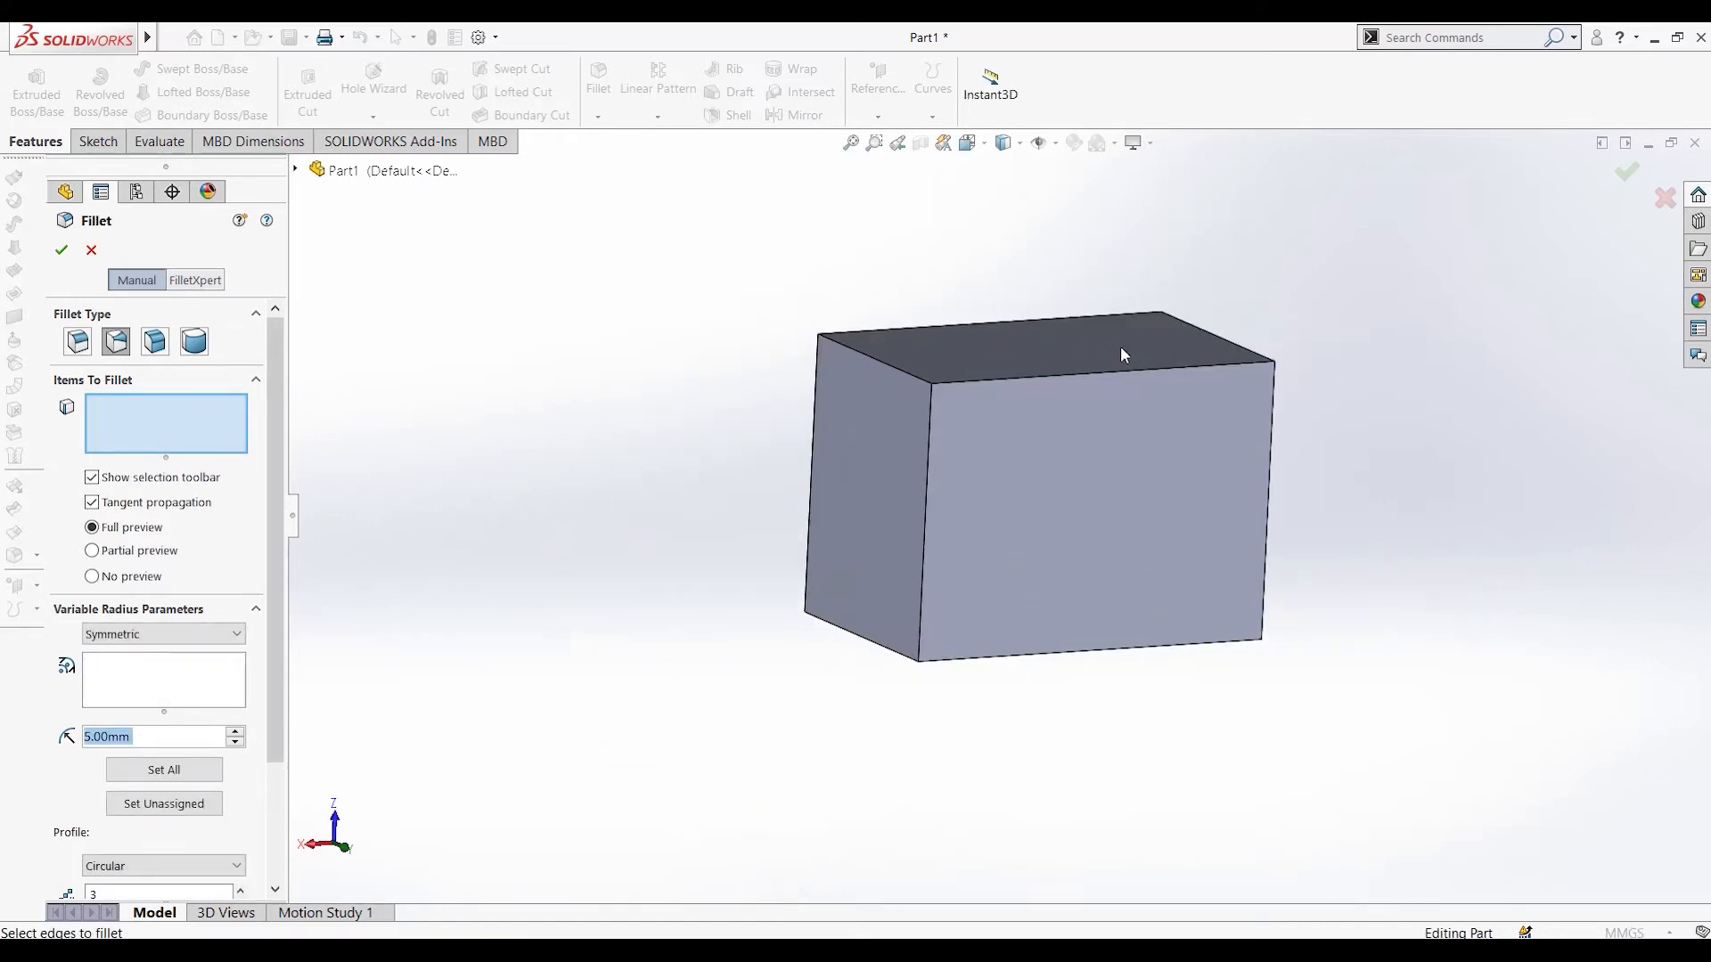
left_click(926, 522)
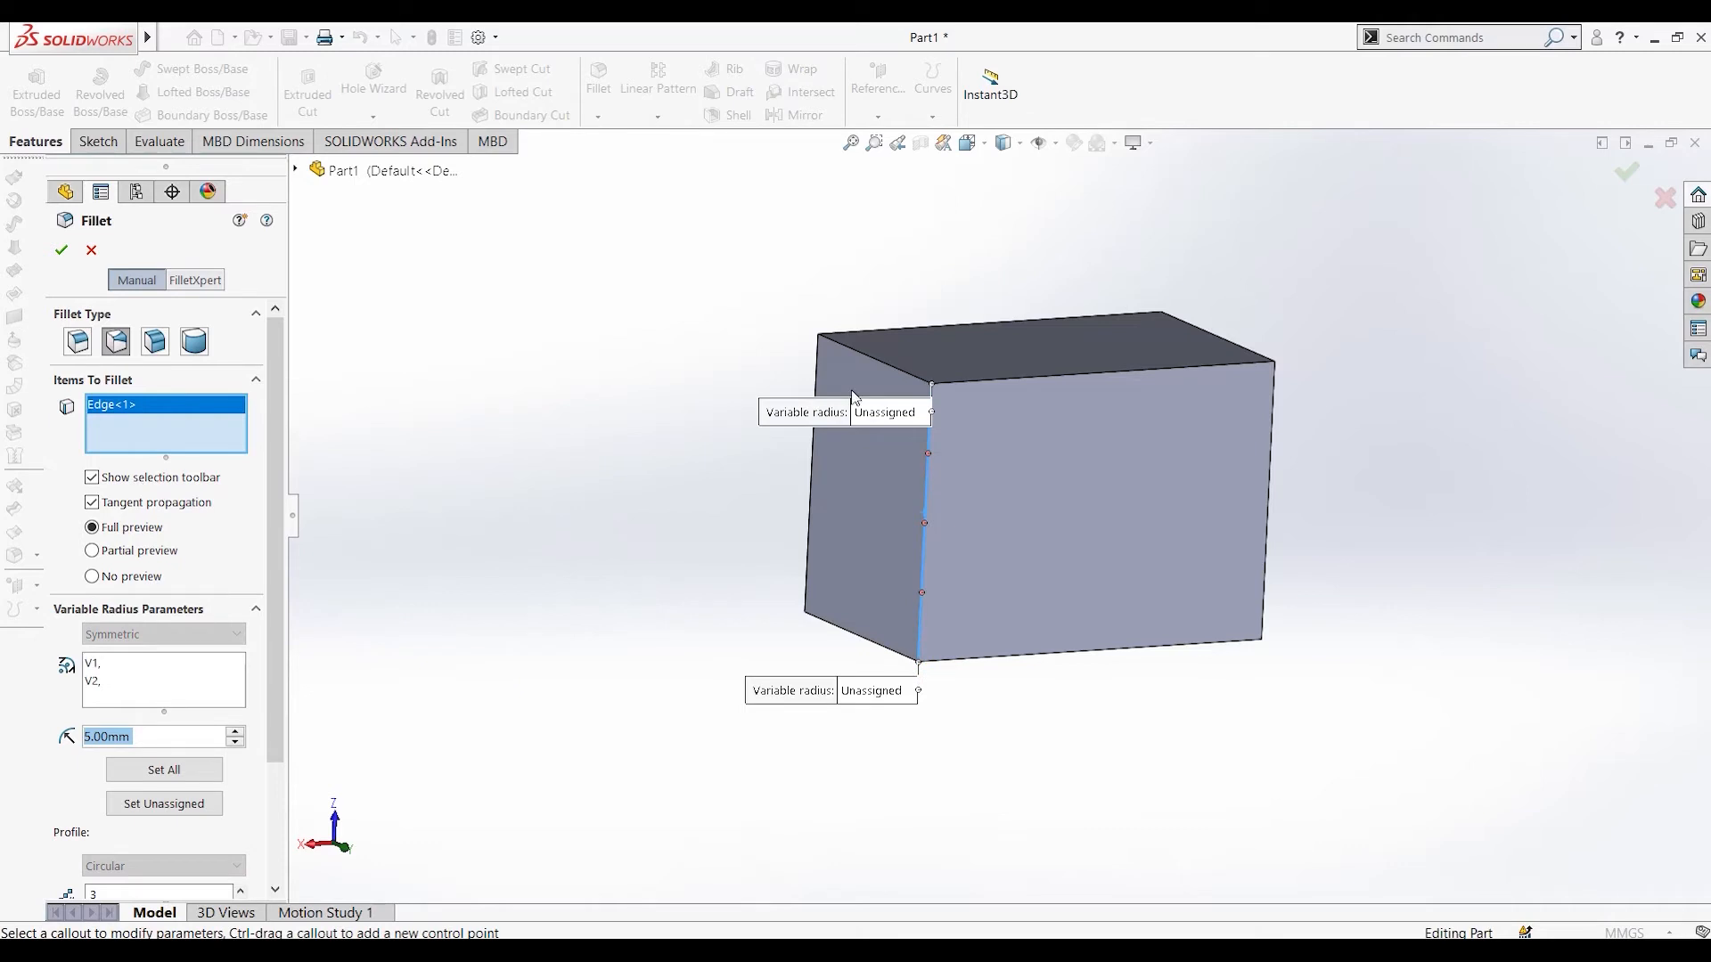
left_click(909, 423)
type("1")
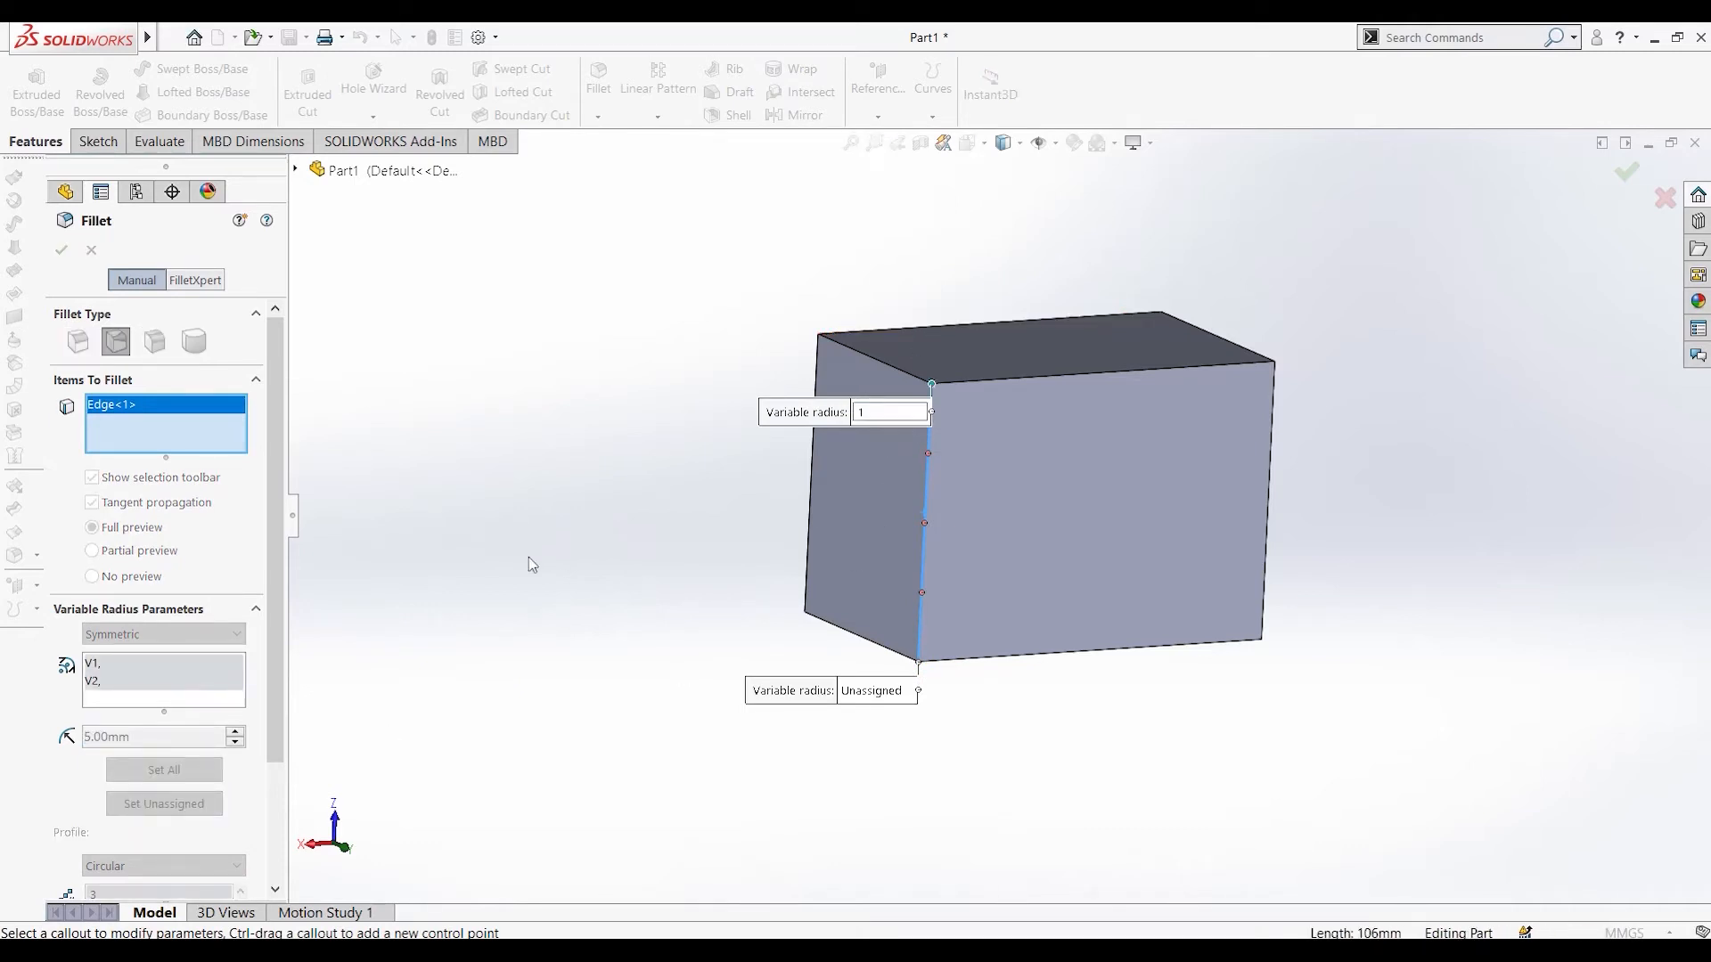
key("Return")
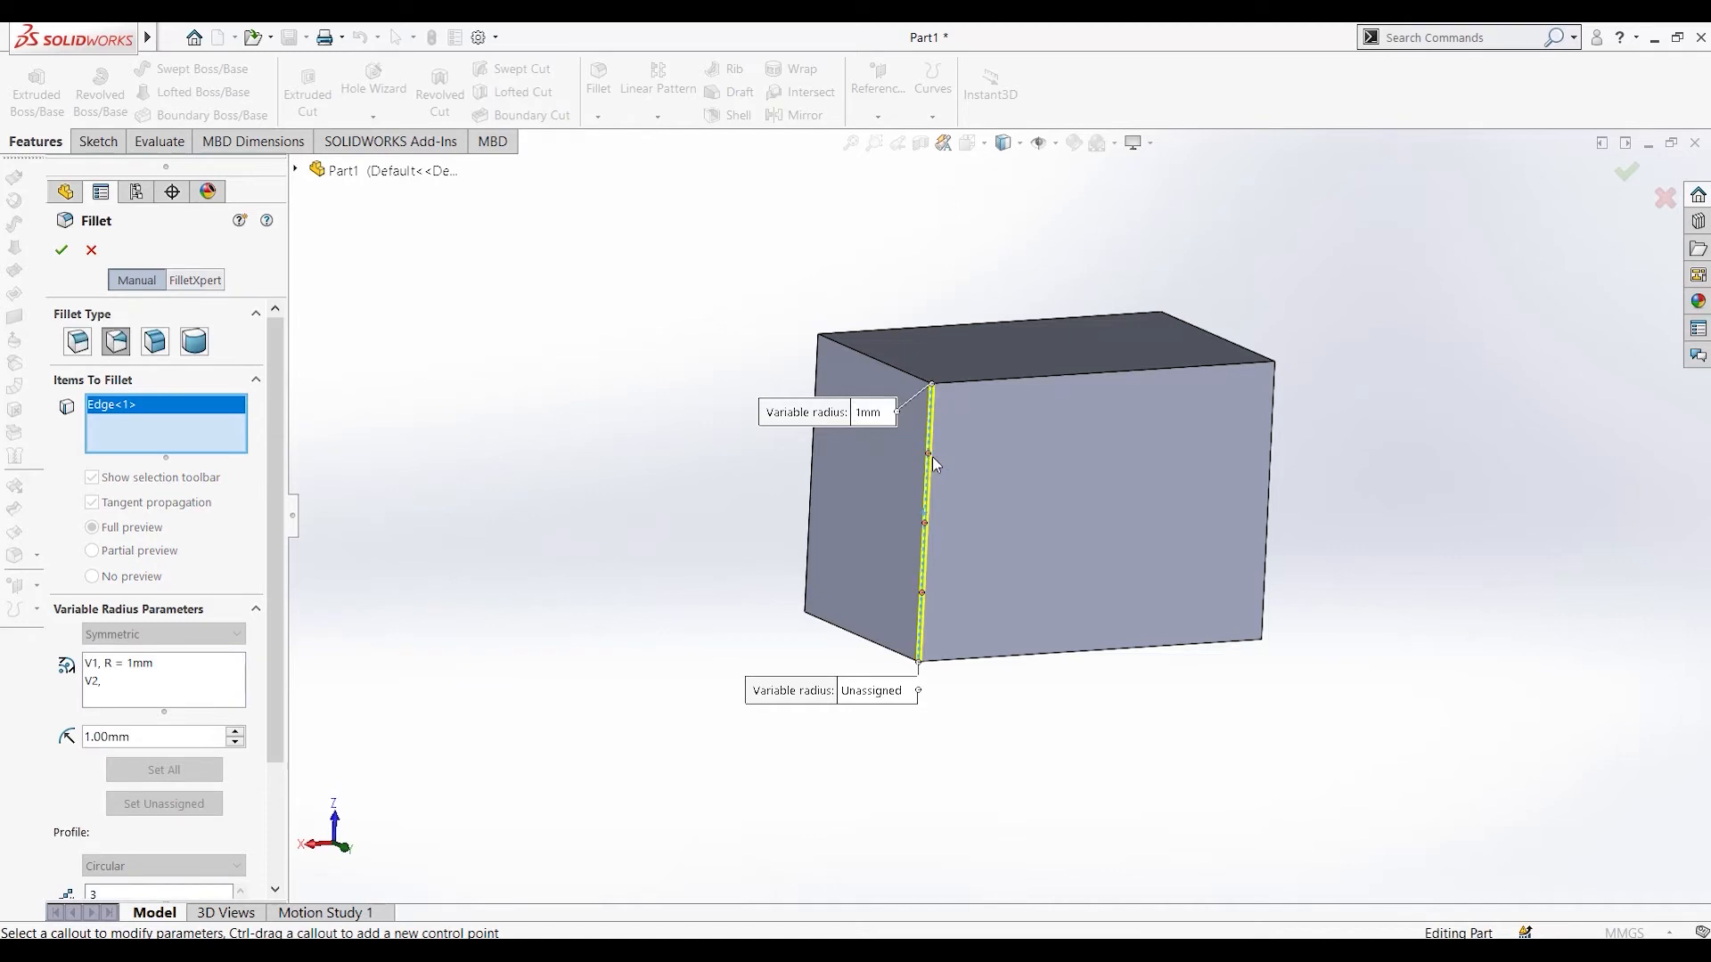
Activate the control point at 25% along the edge and set its radius to 3 mm.
left_click(928, 455)
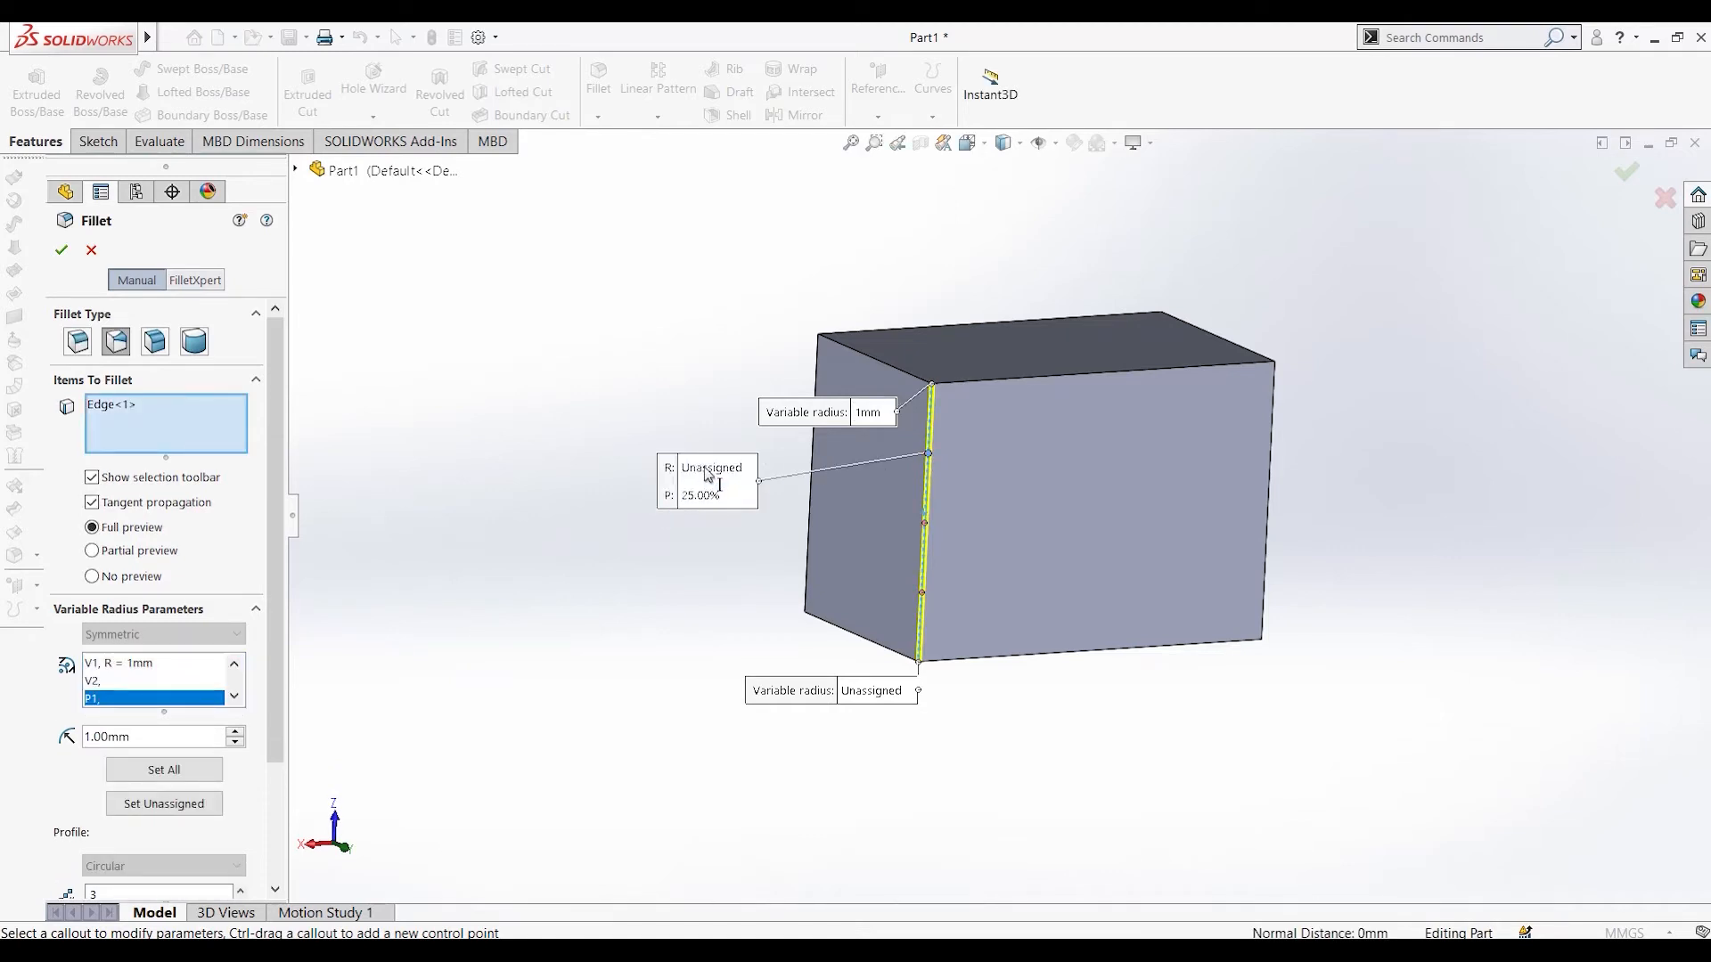
left_click(709, 474)
left_click(709, 474)
type("3")
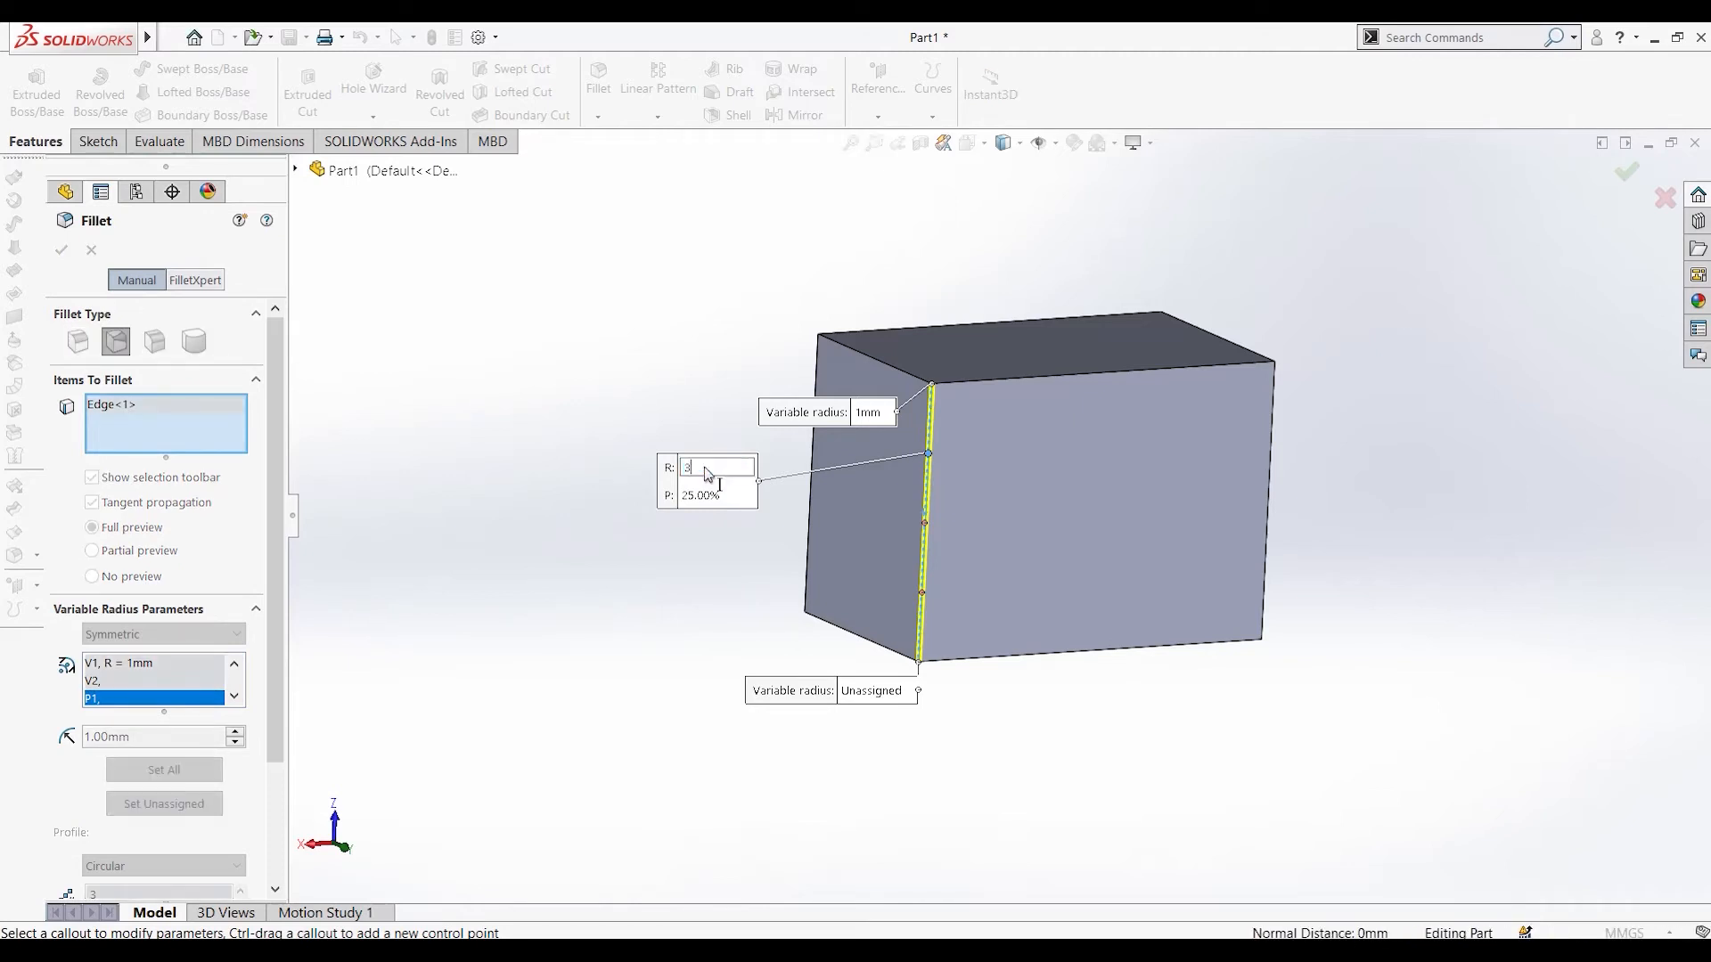
key("Return")
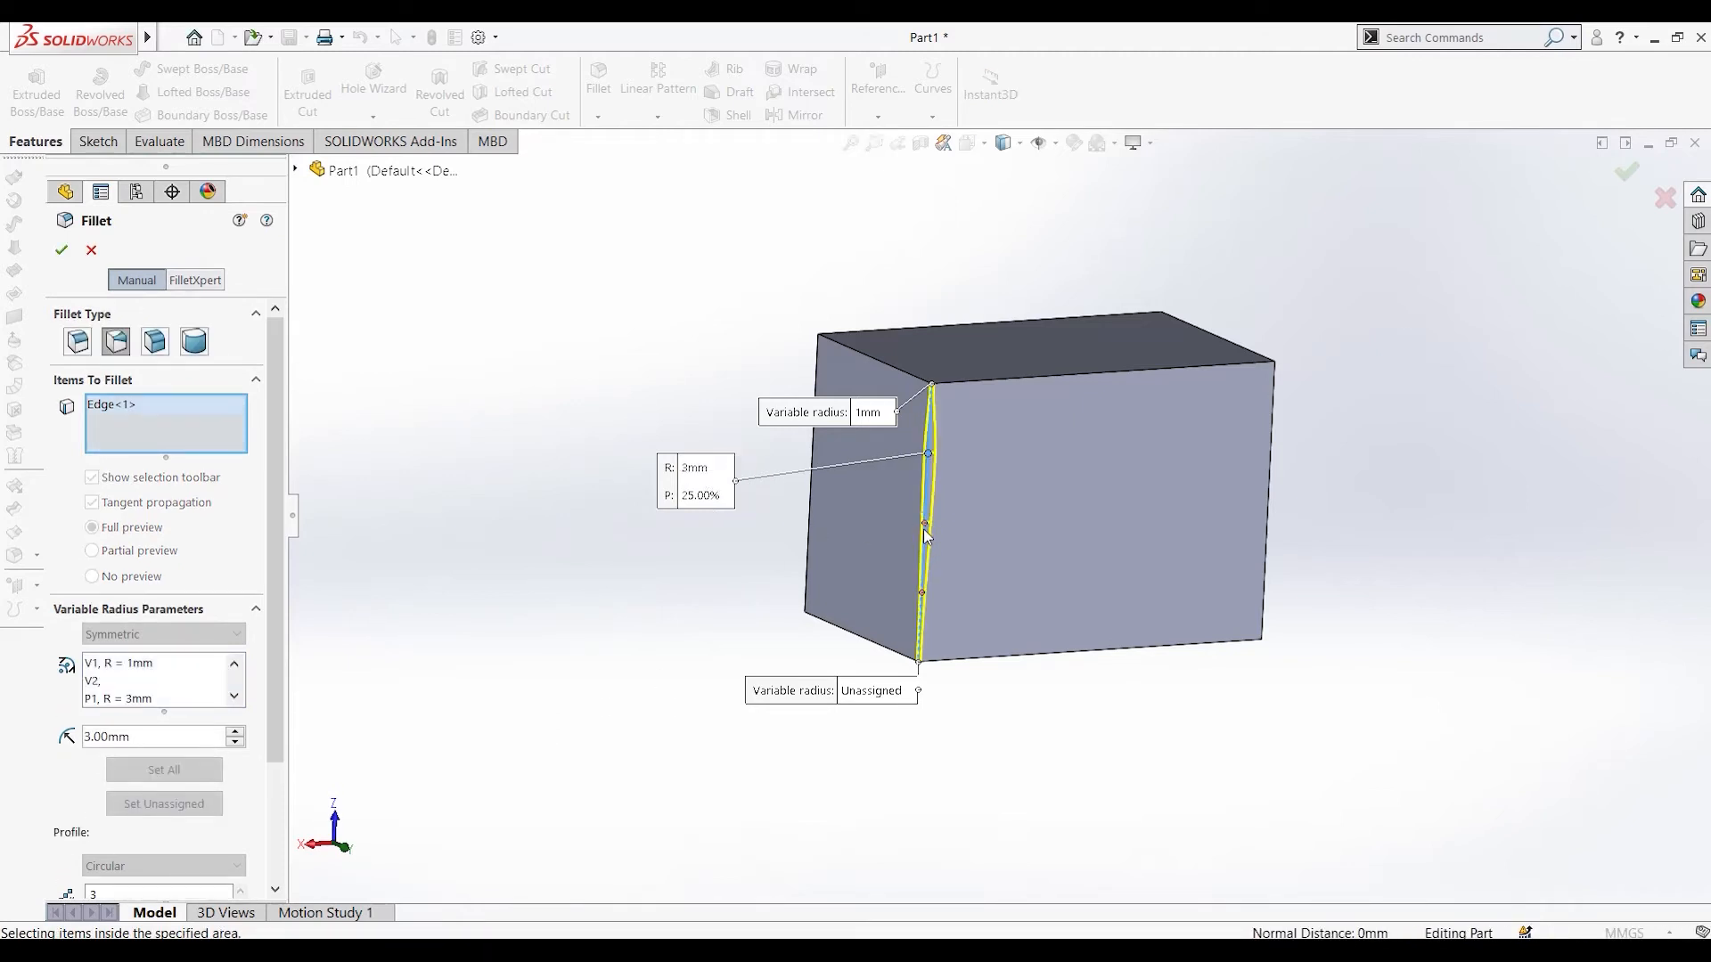
Activate the control point at 50% along the edge and set its radius to 5 mm.
left_click(925, 526)
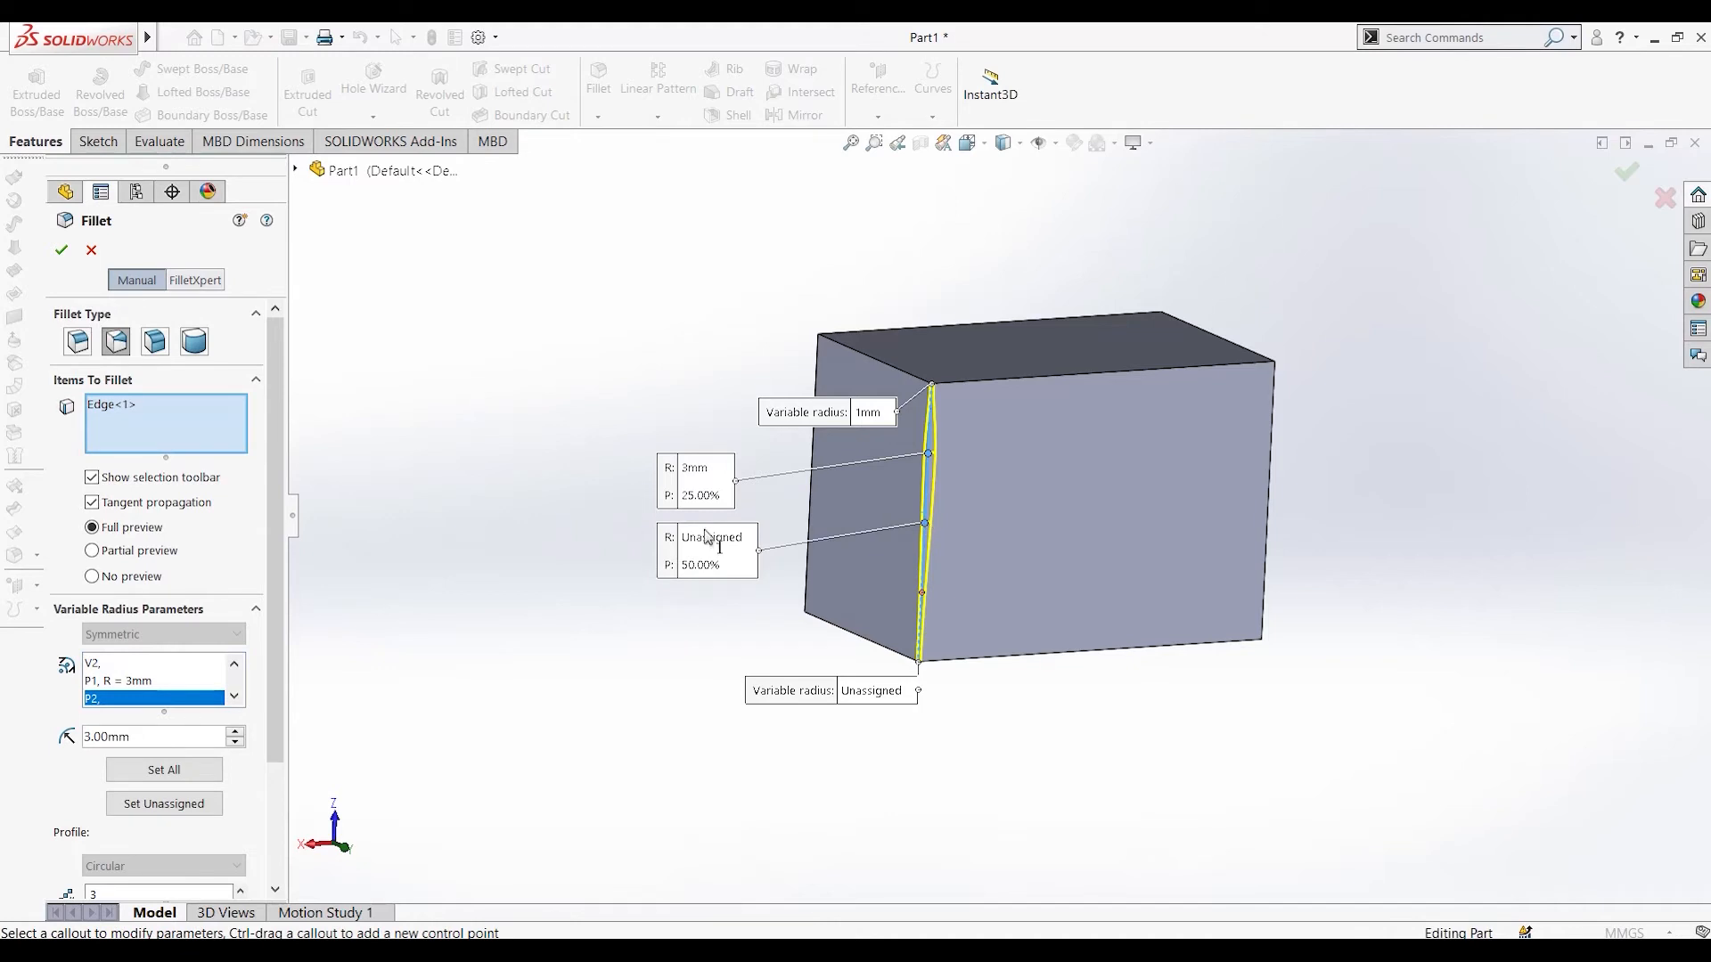
left_click(709, 537)
key("Escape")
left_click(726, 535)
type("5")
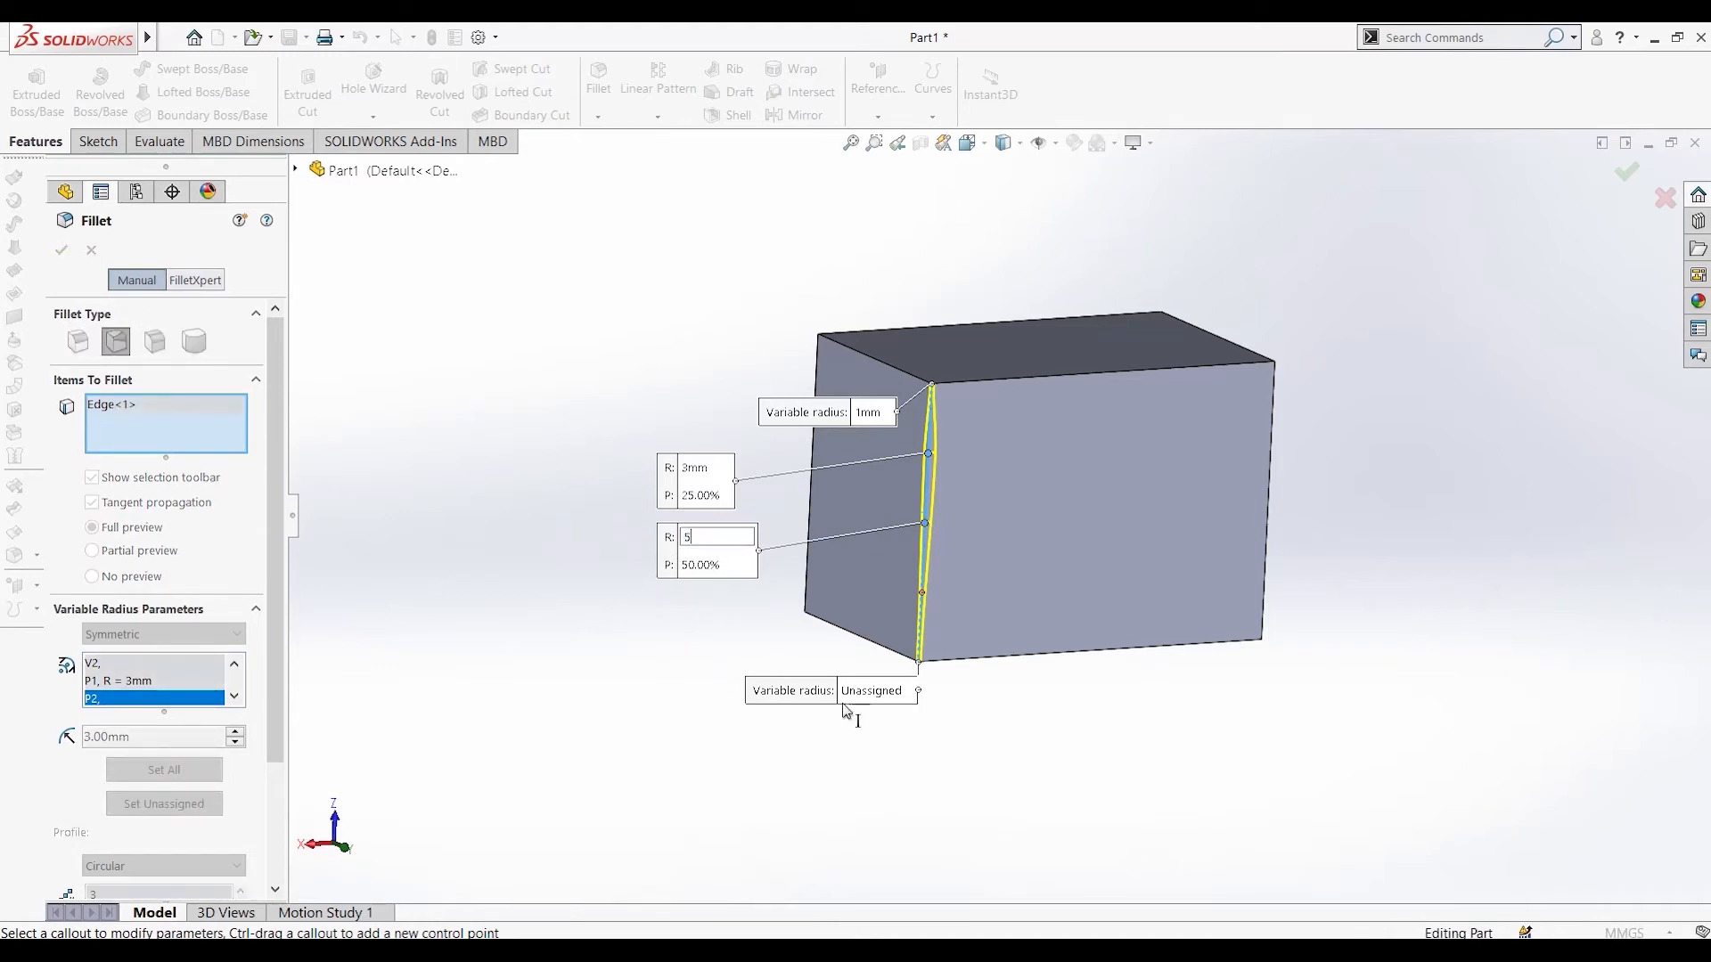
key("Return")
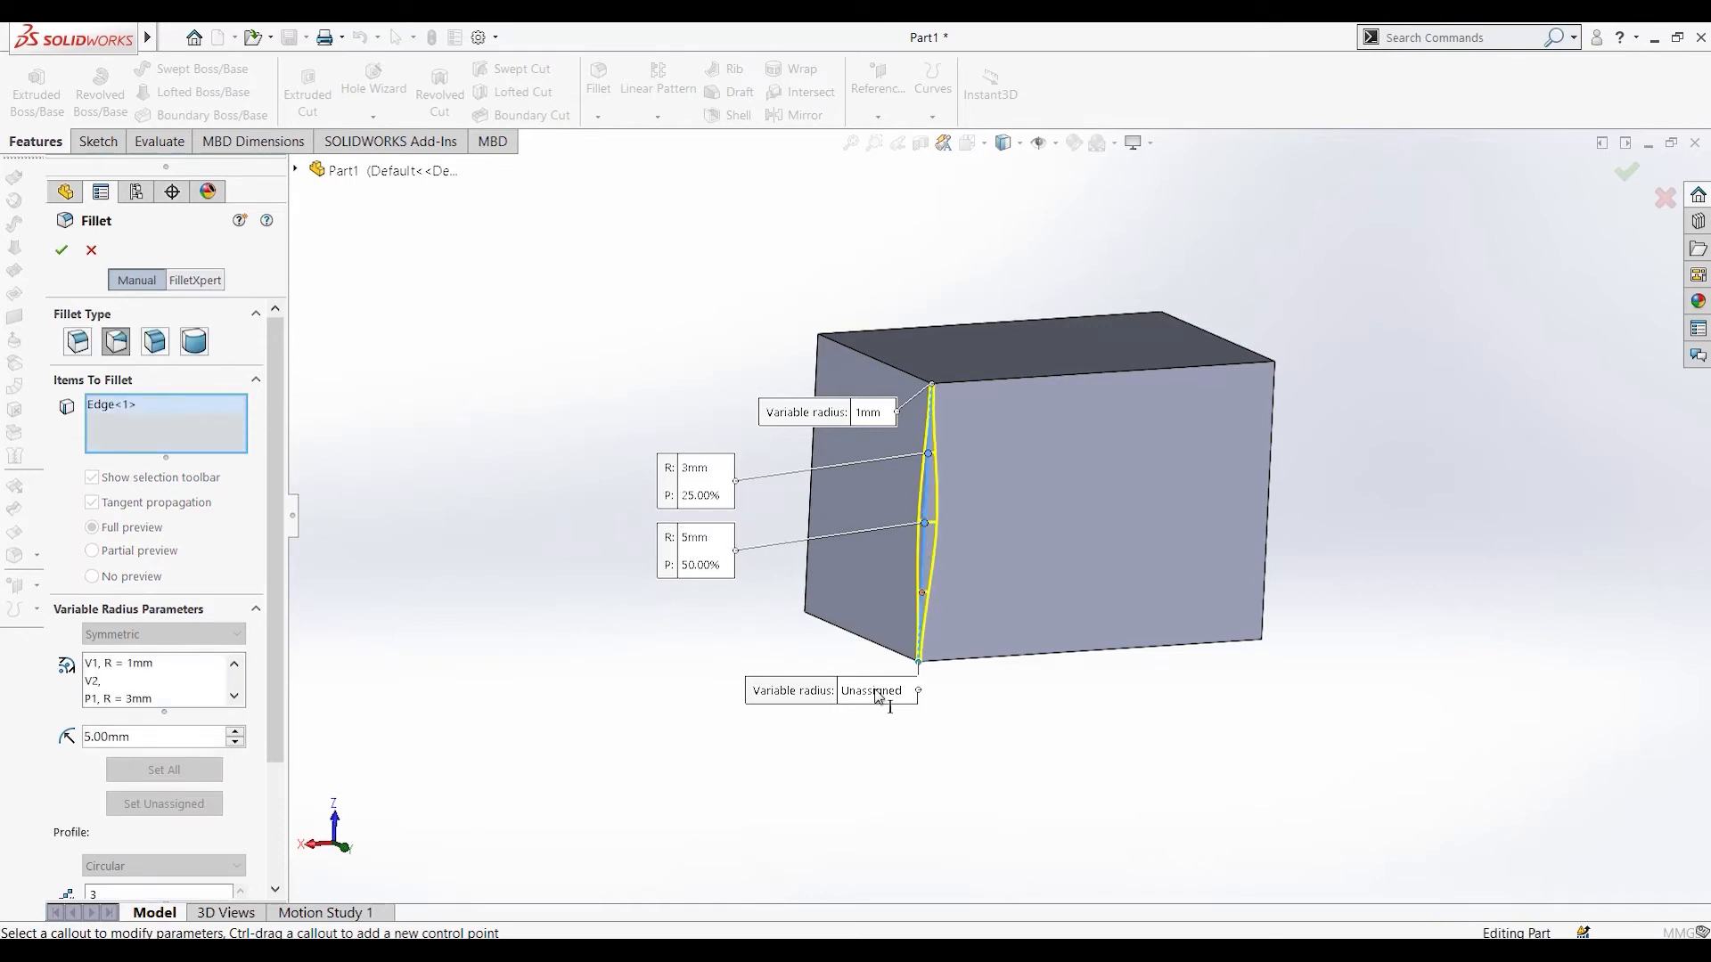
Set the variable radius at the edge's lower end to 10 mm.
left_click(878, 692)
type("10")
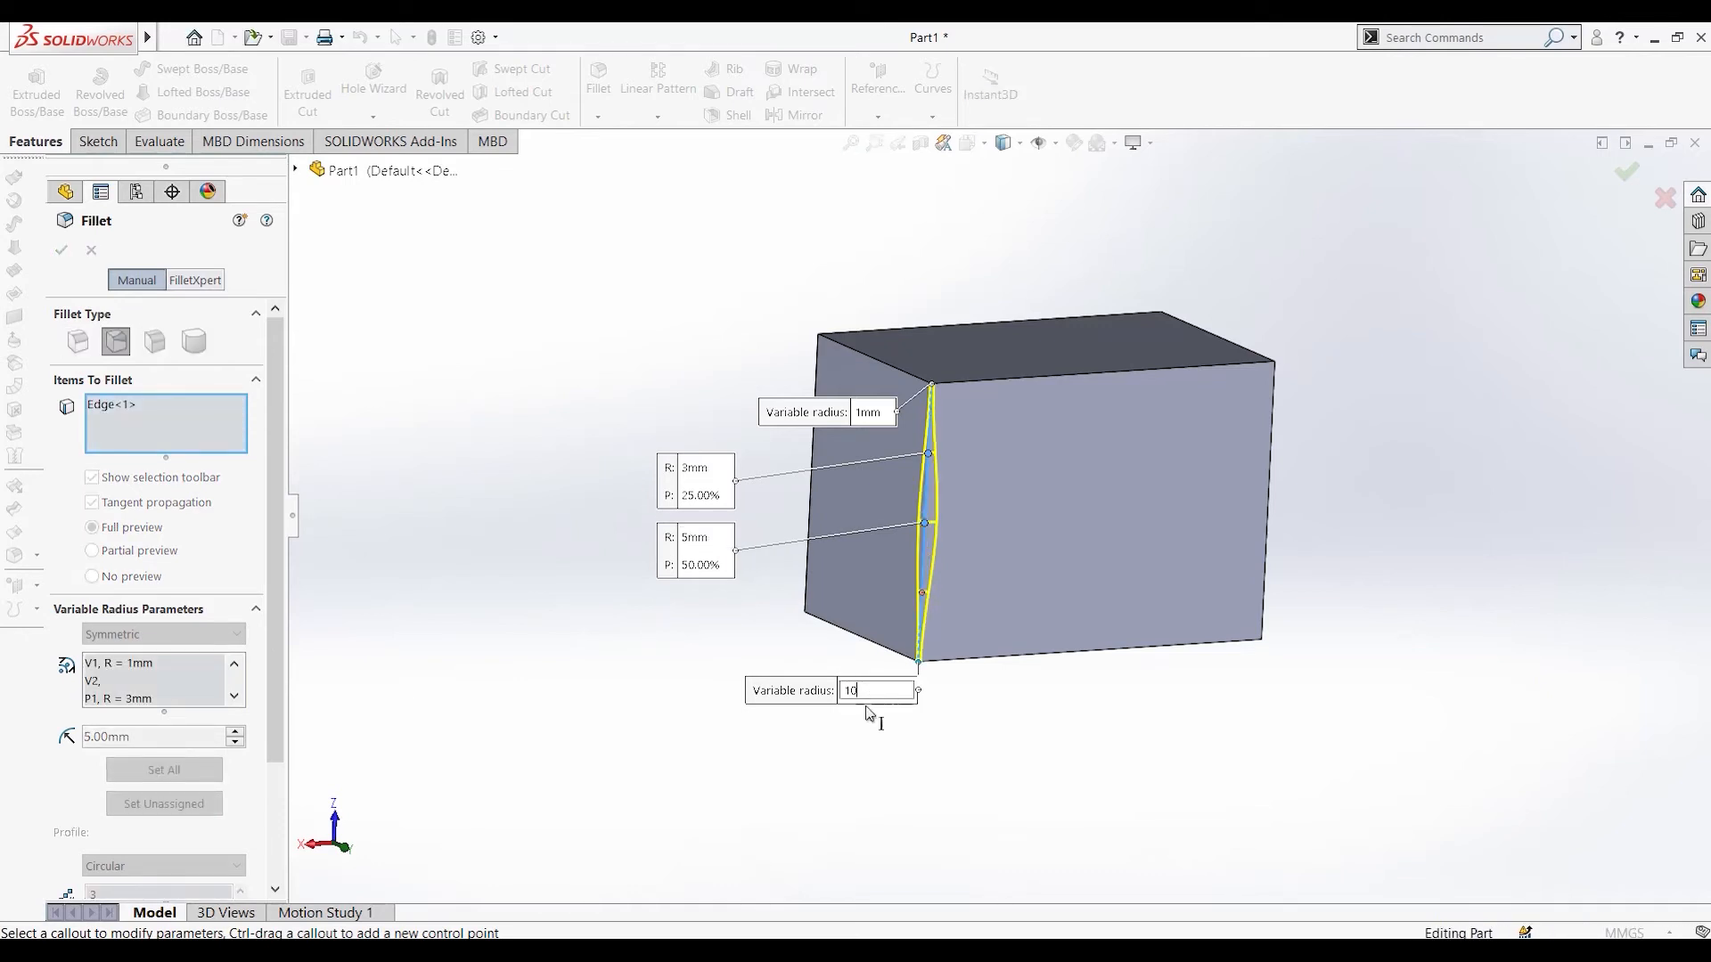
key("Return")
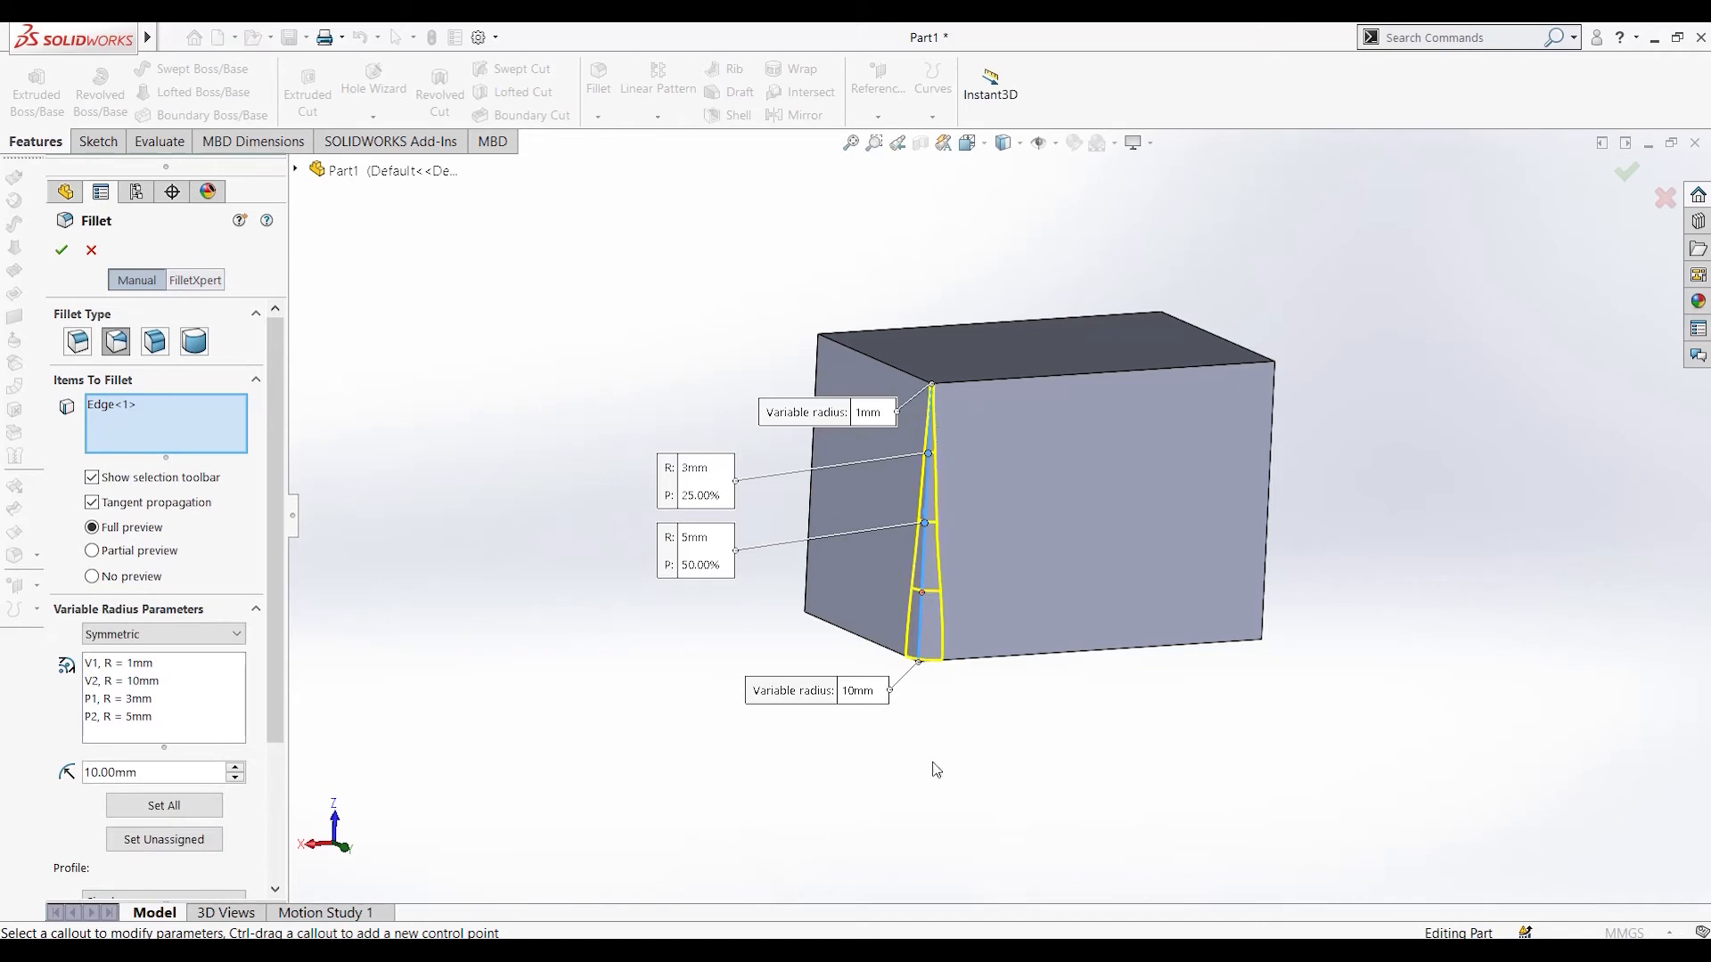
Adjust the number of instances along the edge and apply the variable size fillet with a circular profile.
scroll(218, 813, "down", 3)
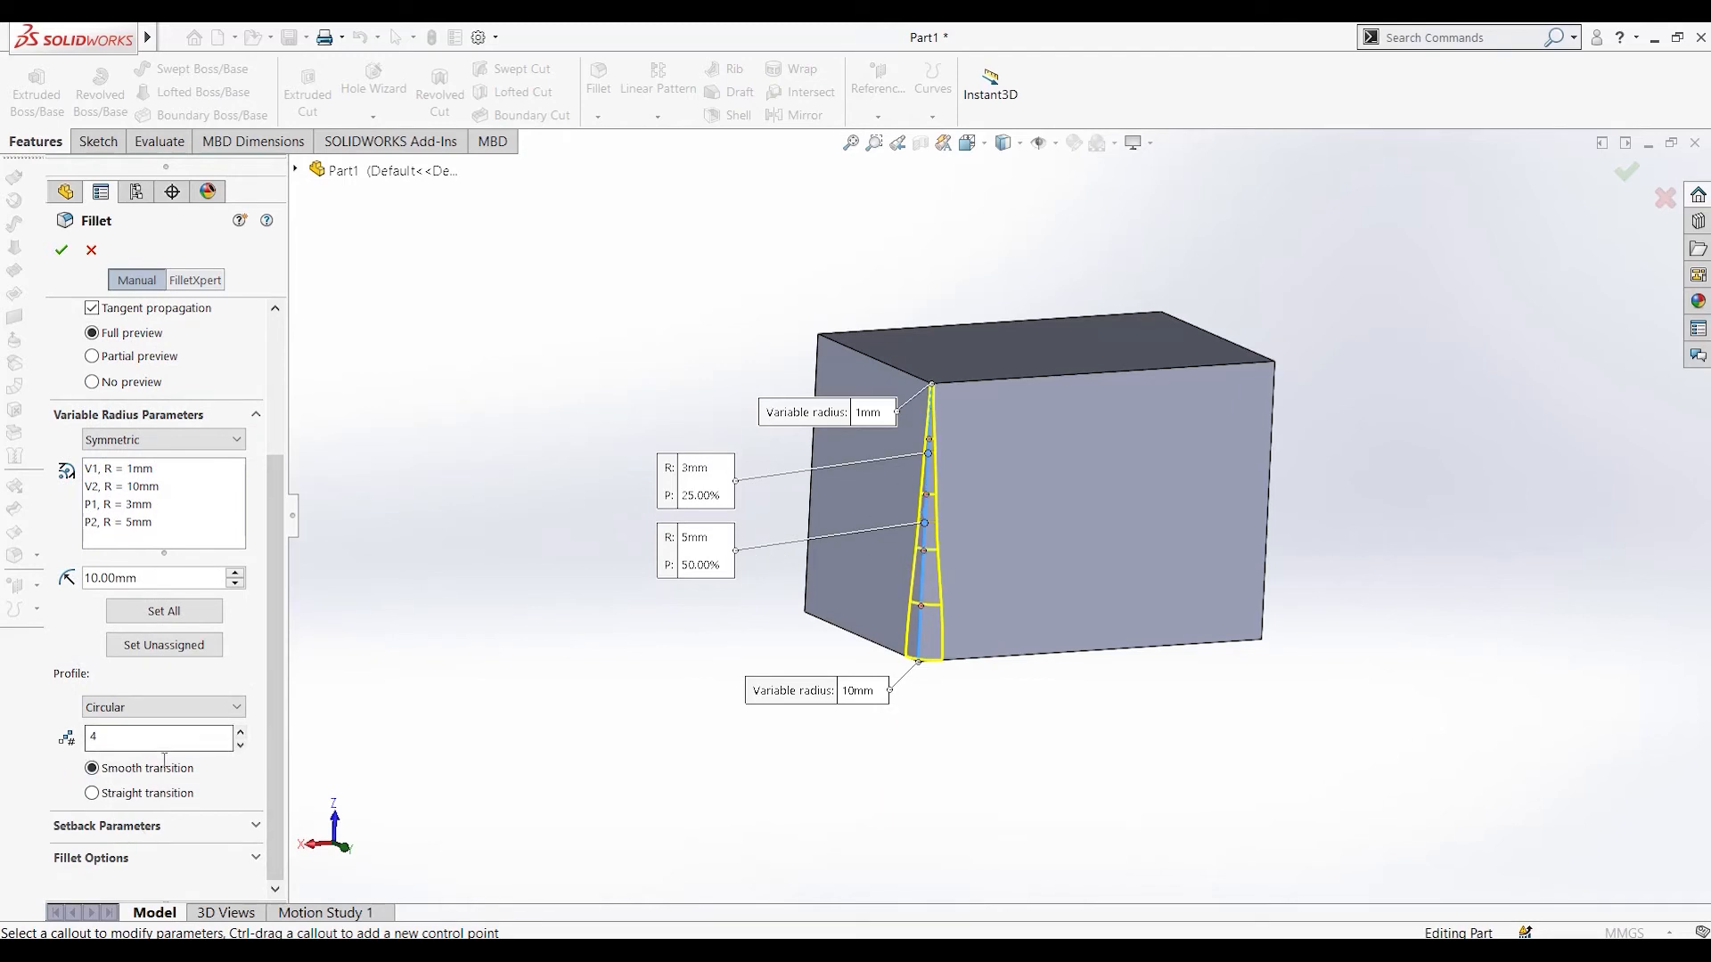
left_click(241, 745)
left_click(61, 249)
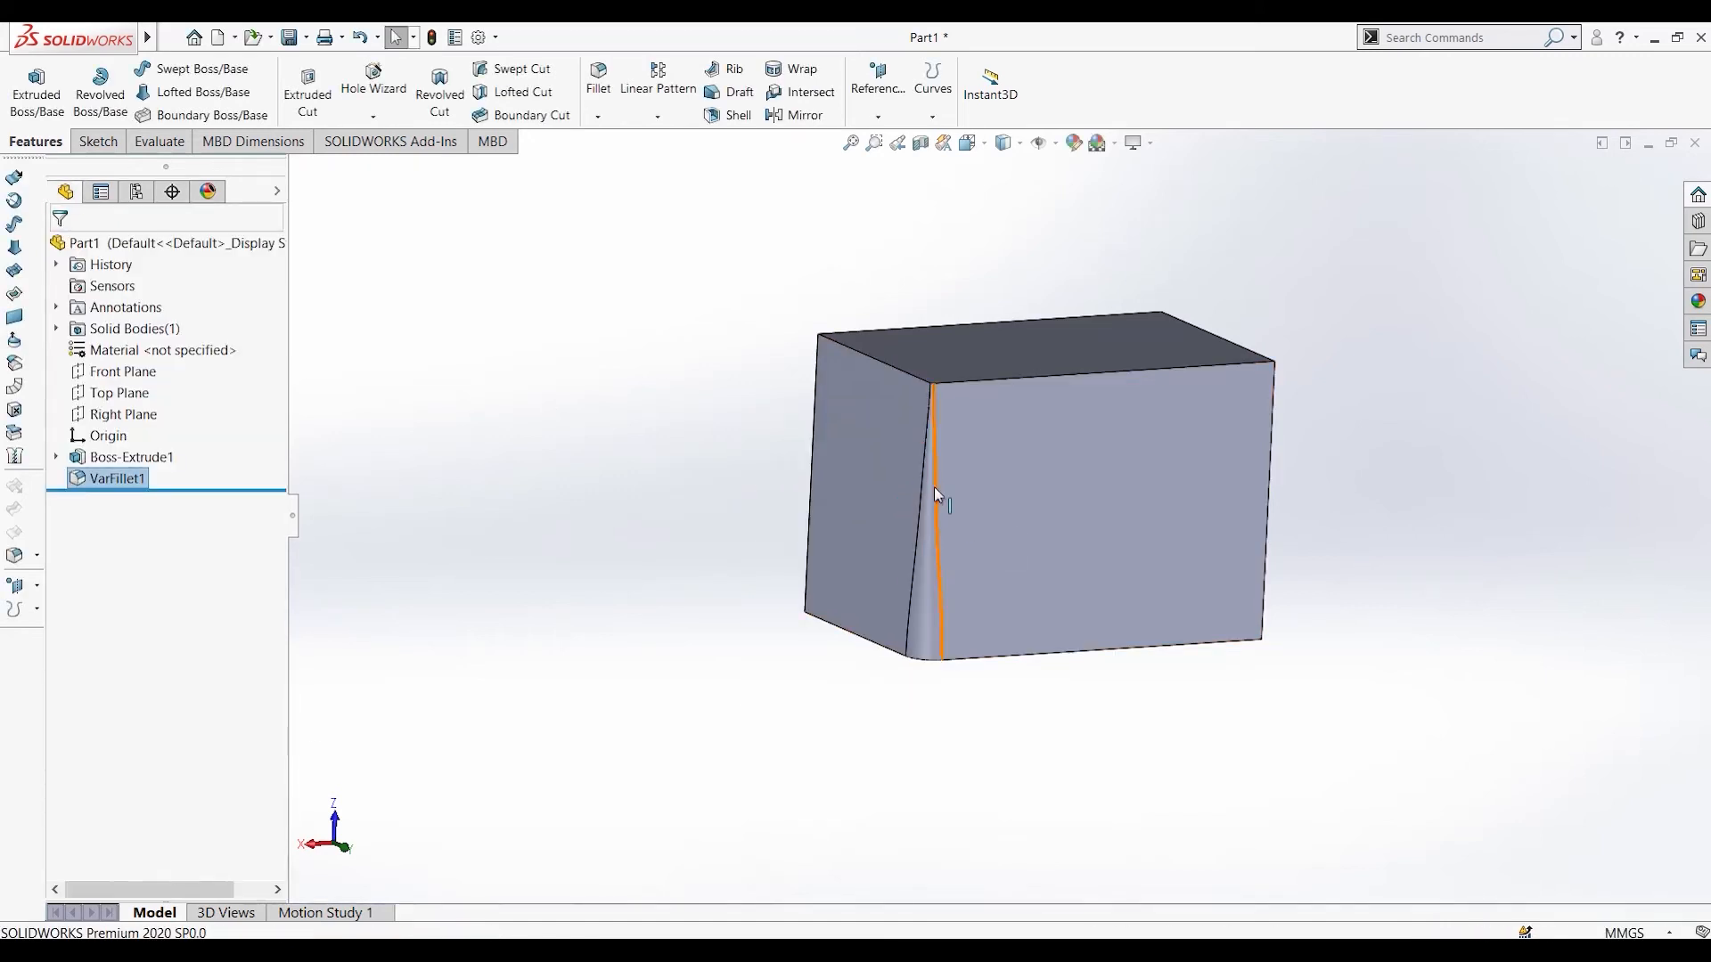
Inspect the variable size fillet along the vertical edge and undo it.
middle_click_drag(1233, 734, 1054, 623)
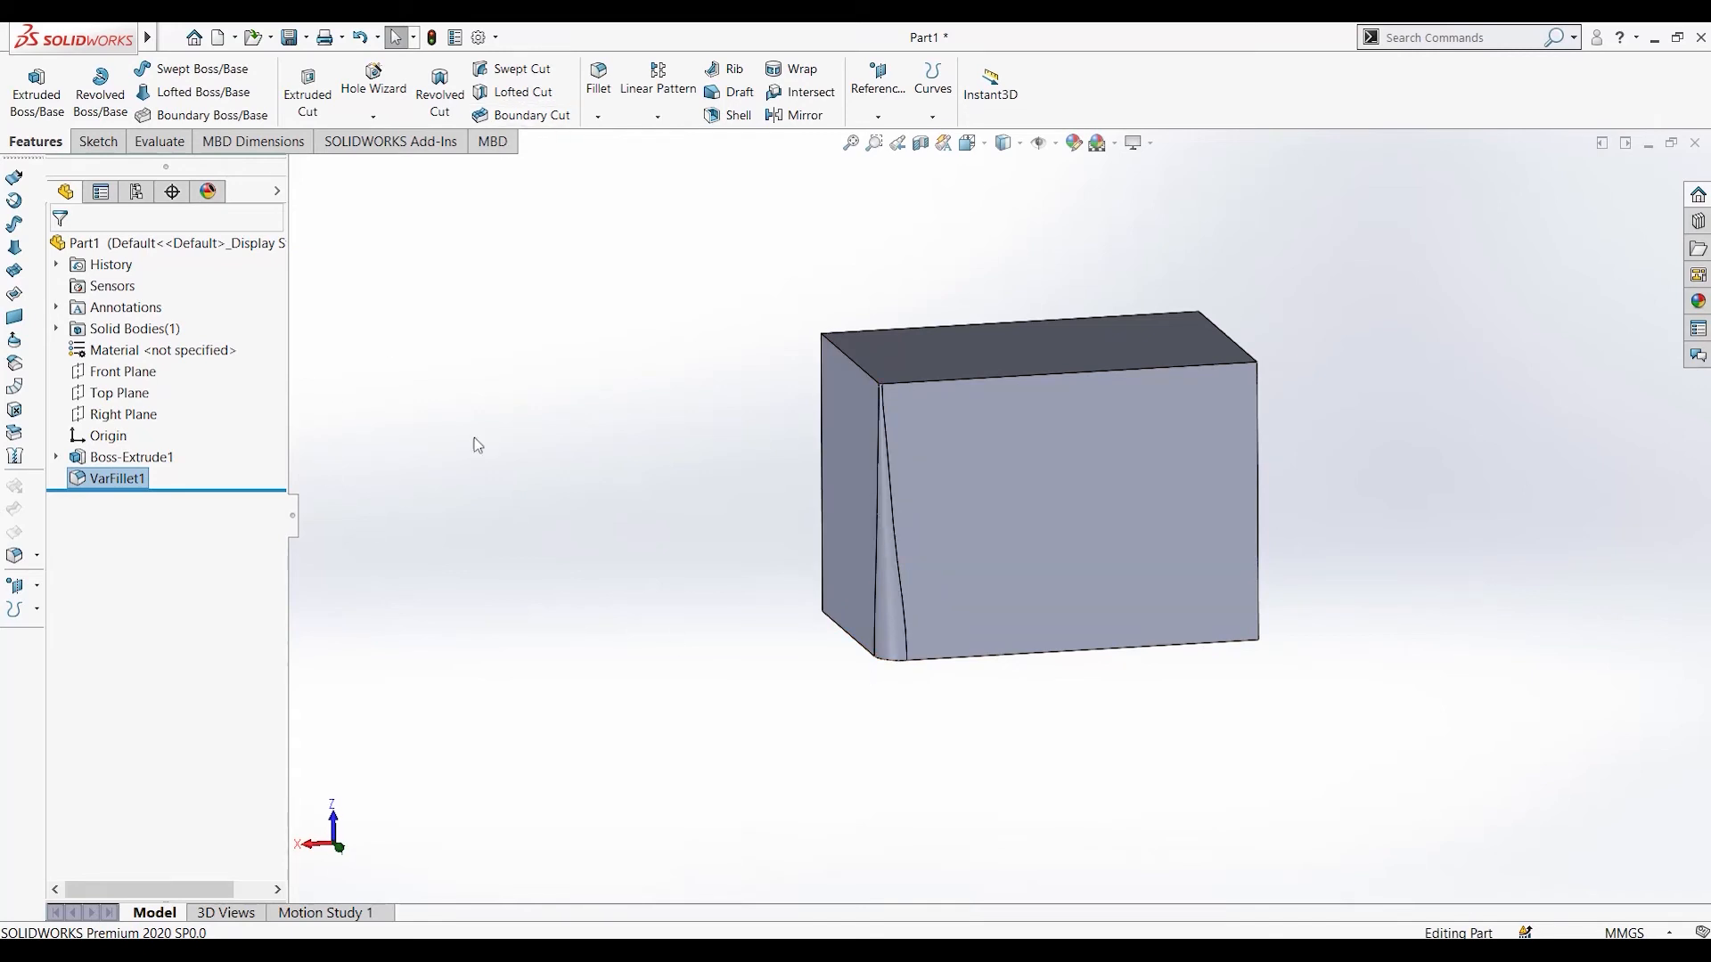
key("ctrl+z")
Start a face fillet with the block's left end face as Face Set 1 and the adjoining front face as Face Set 2.
left_click(598, 78)
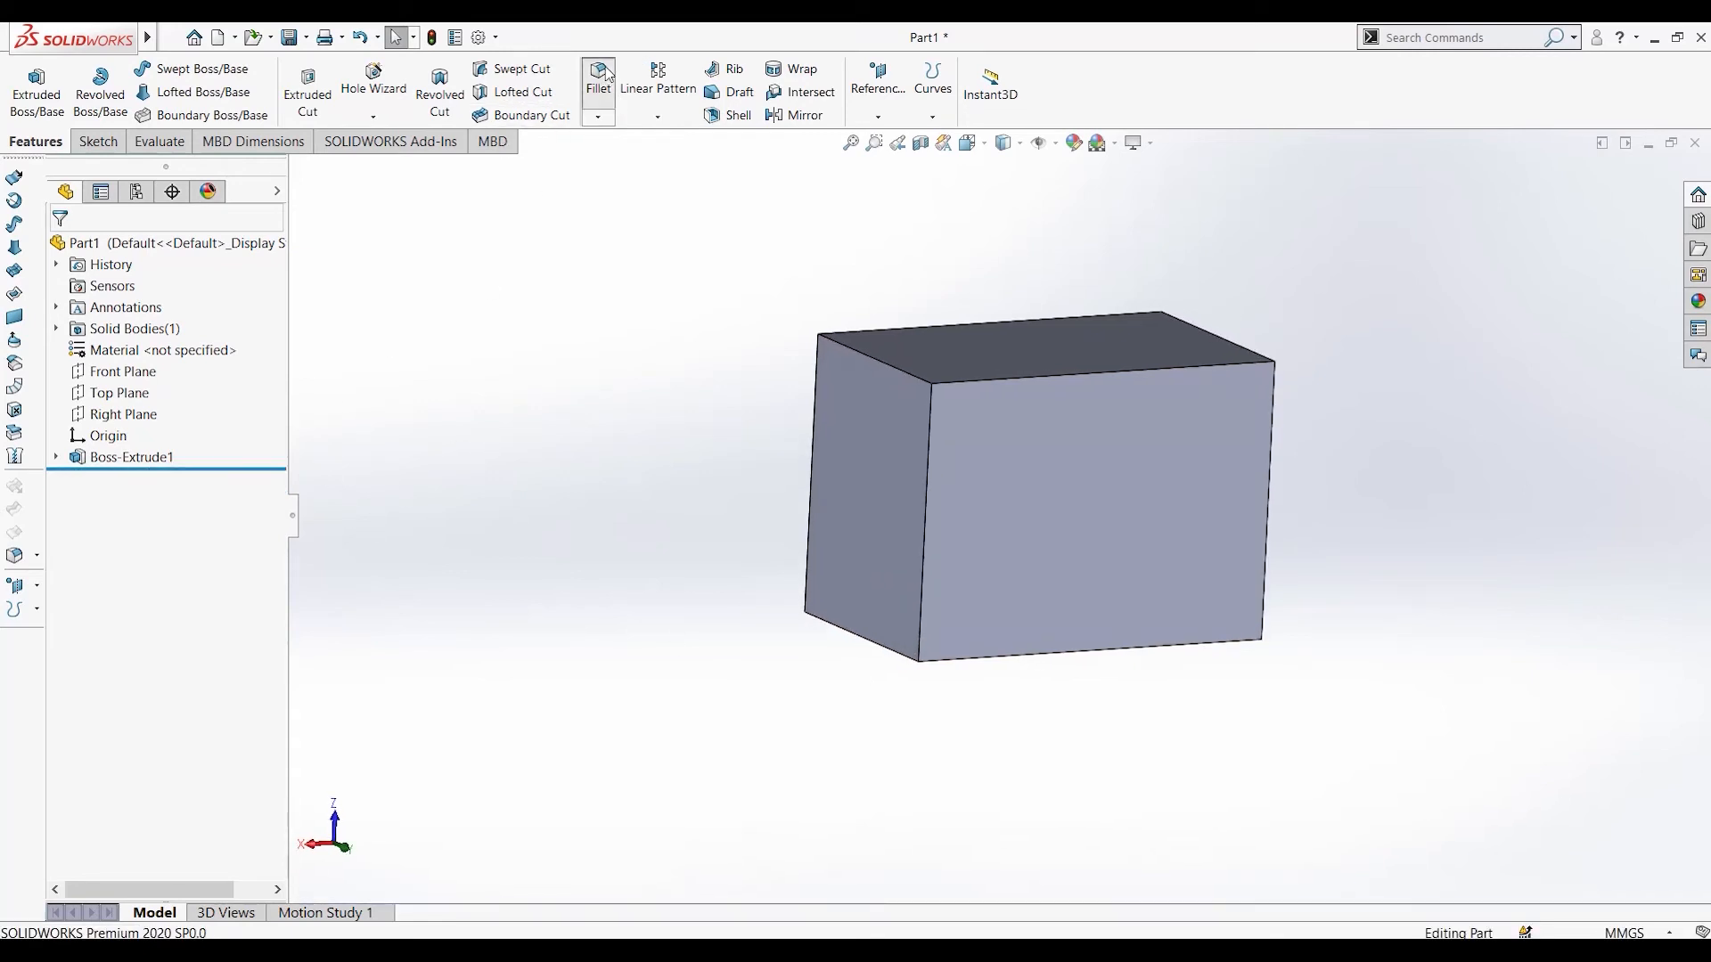
left_click(156, 346)
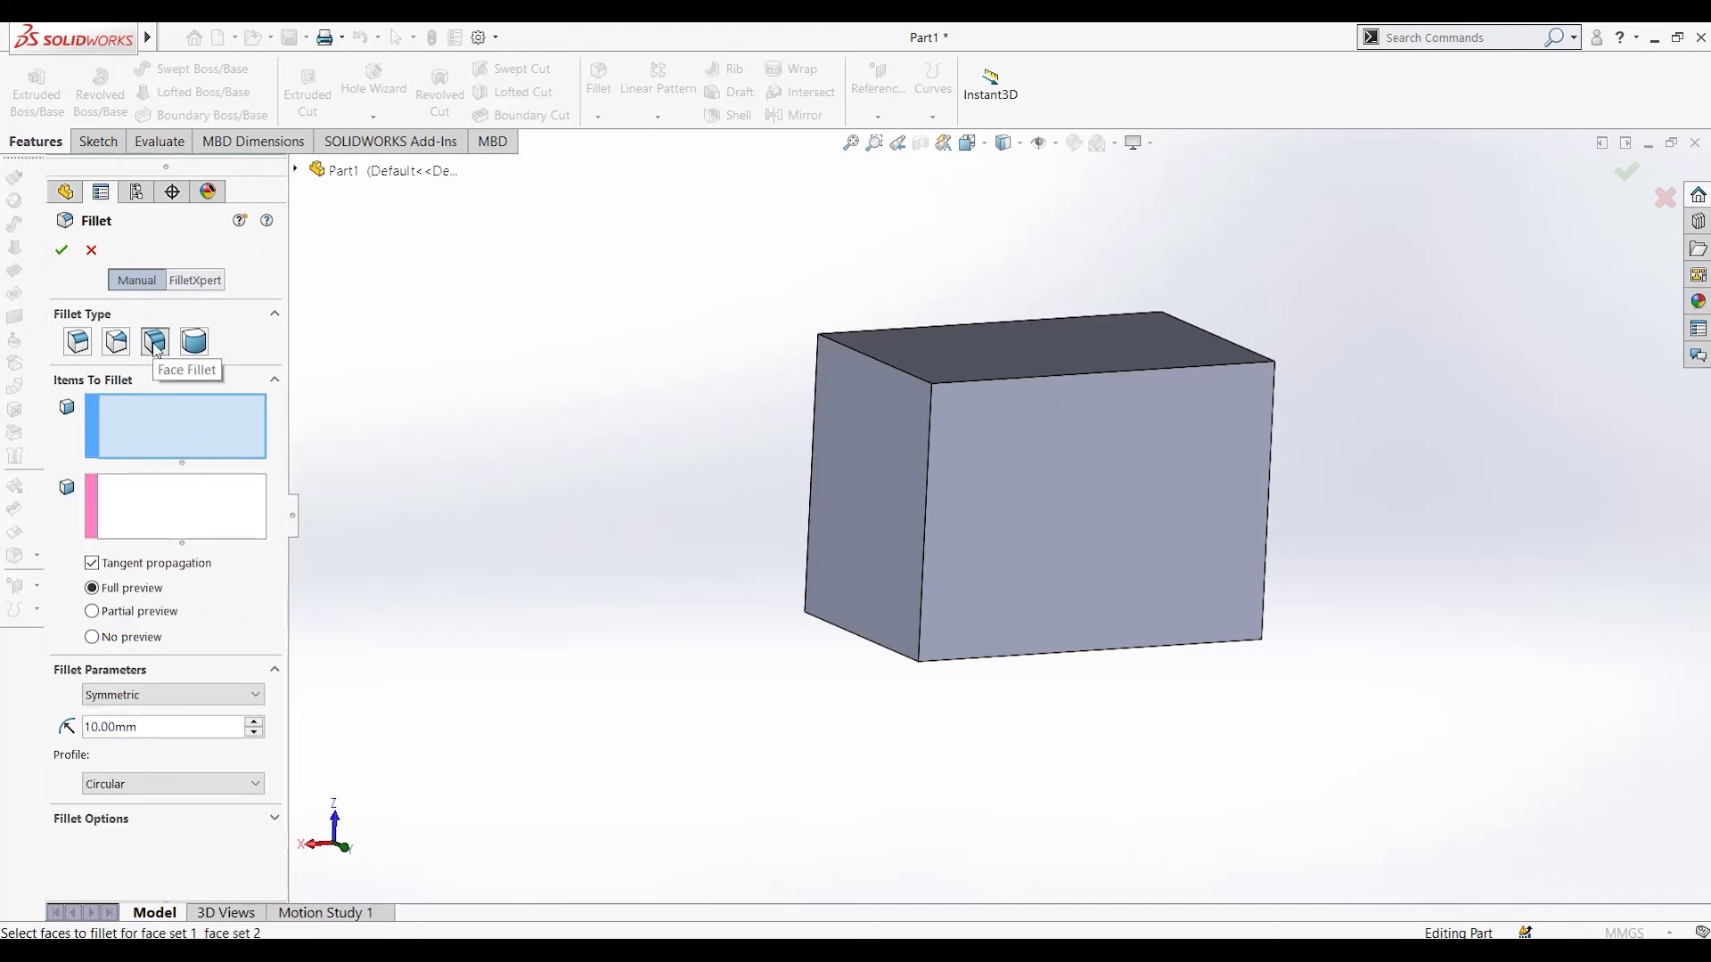
left_click(900, 442)
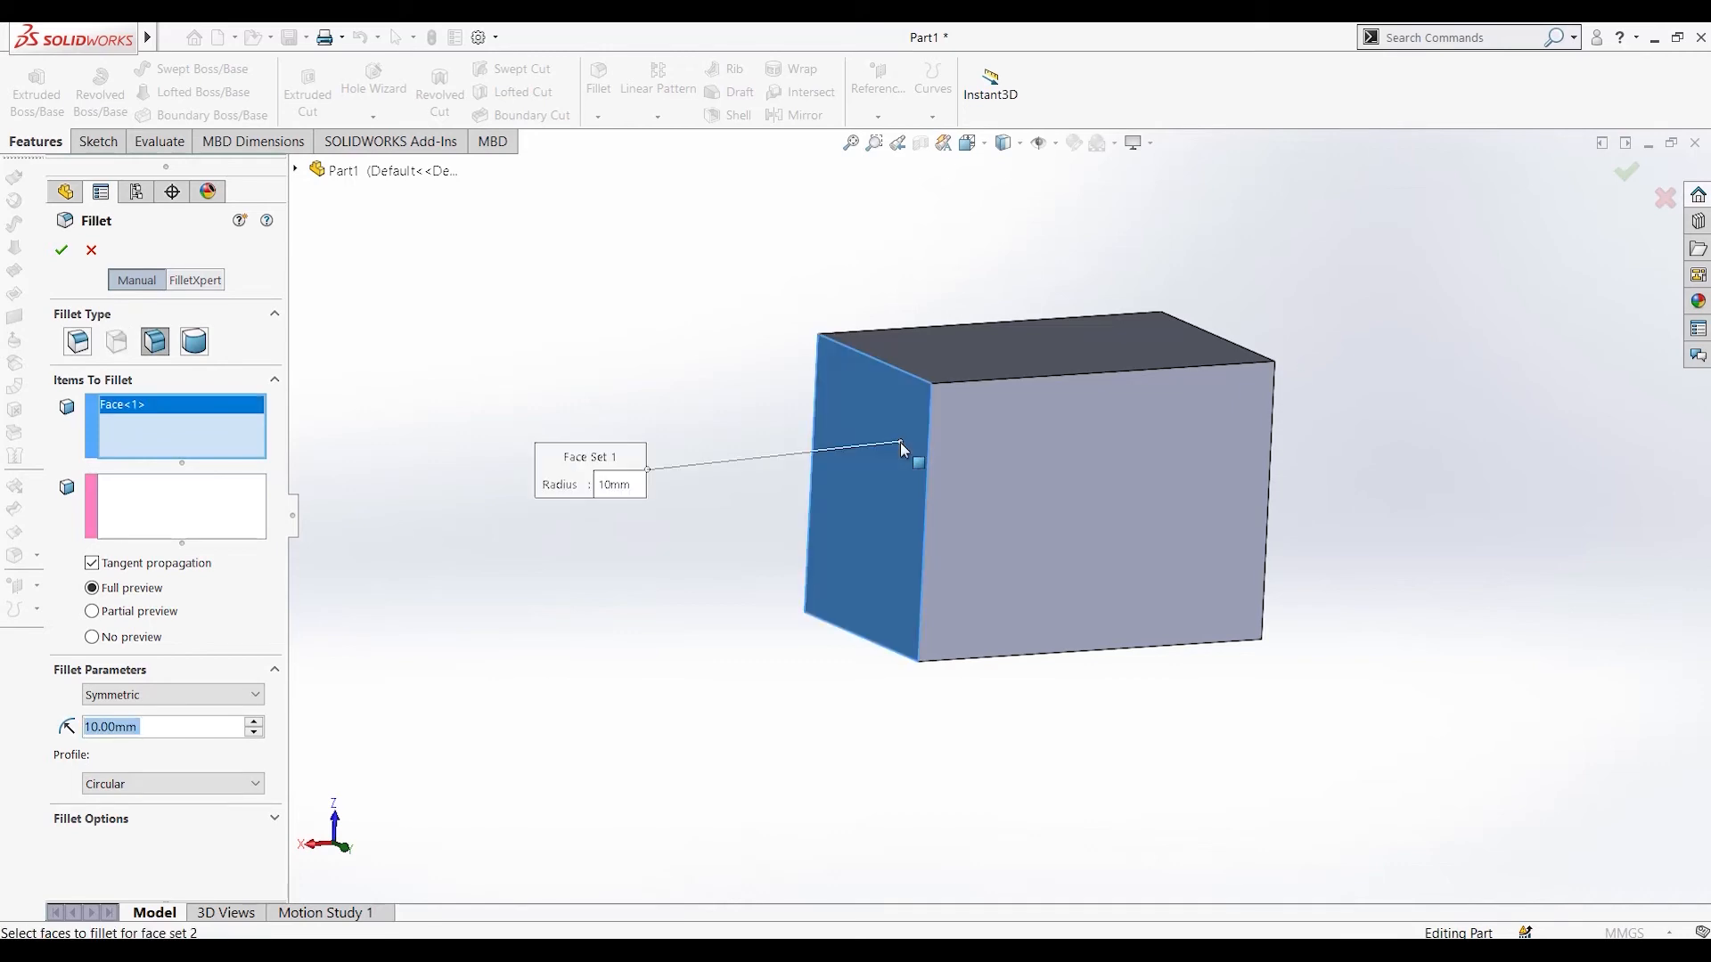
left_click(1035, 517)
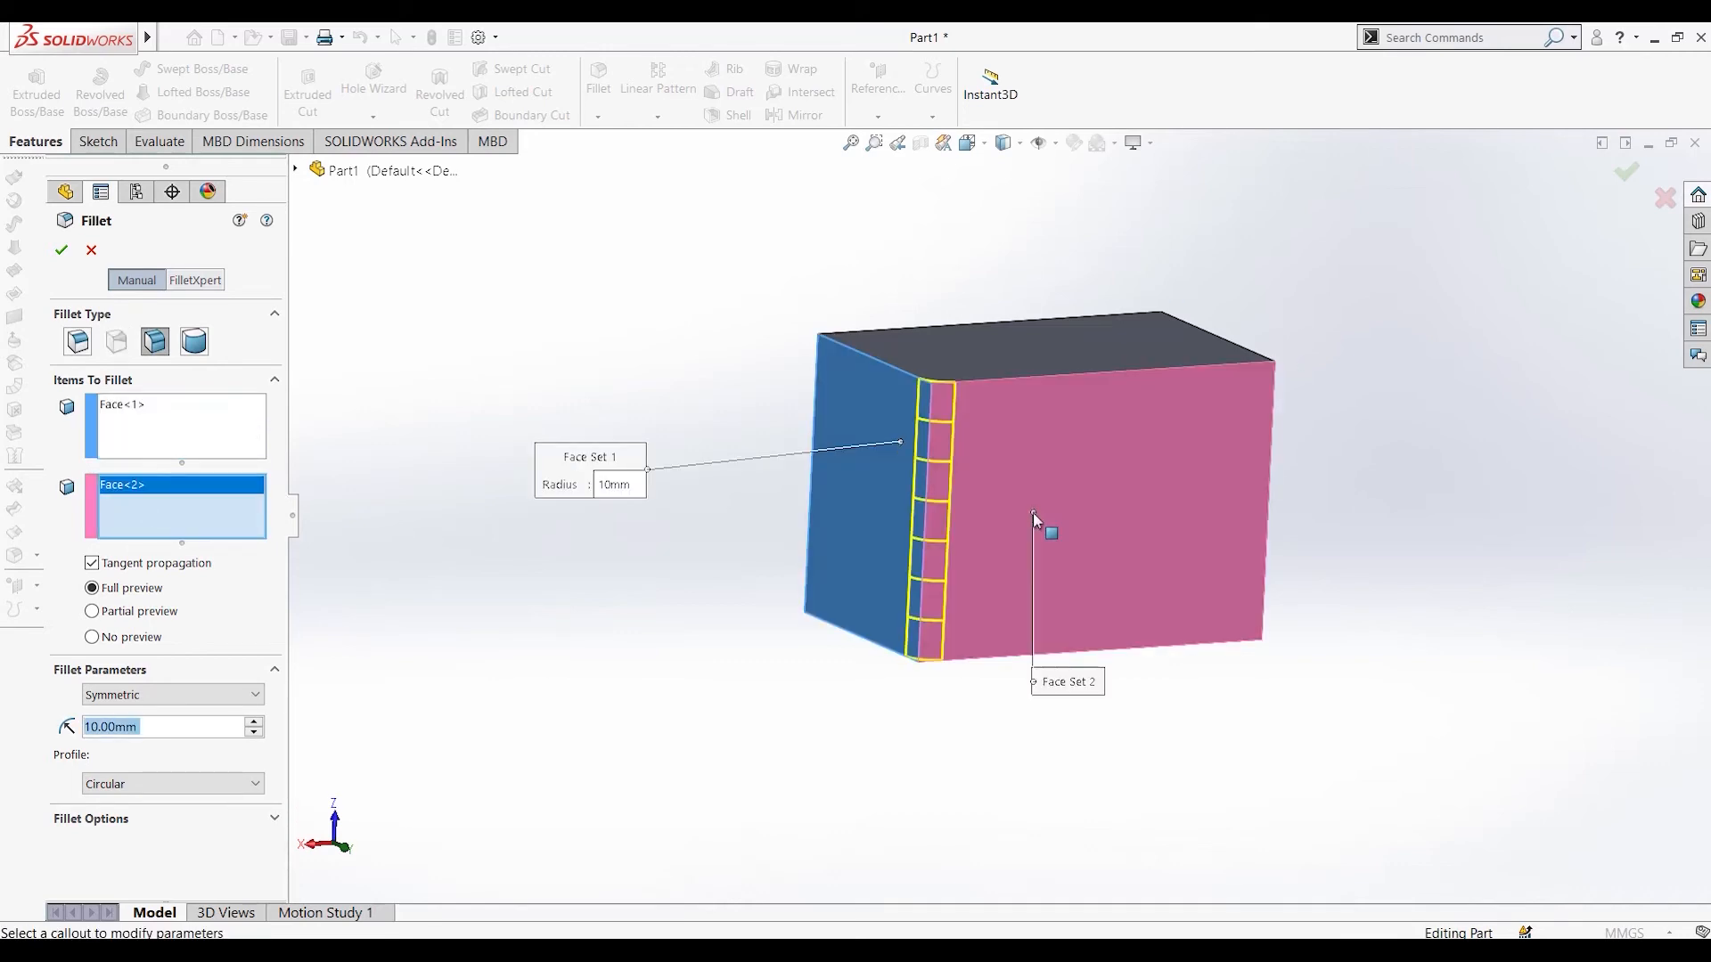
Increase the radius of the face fillet and apply it.
middle_click_drag(688, 701, 787, 408)
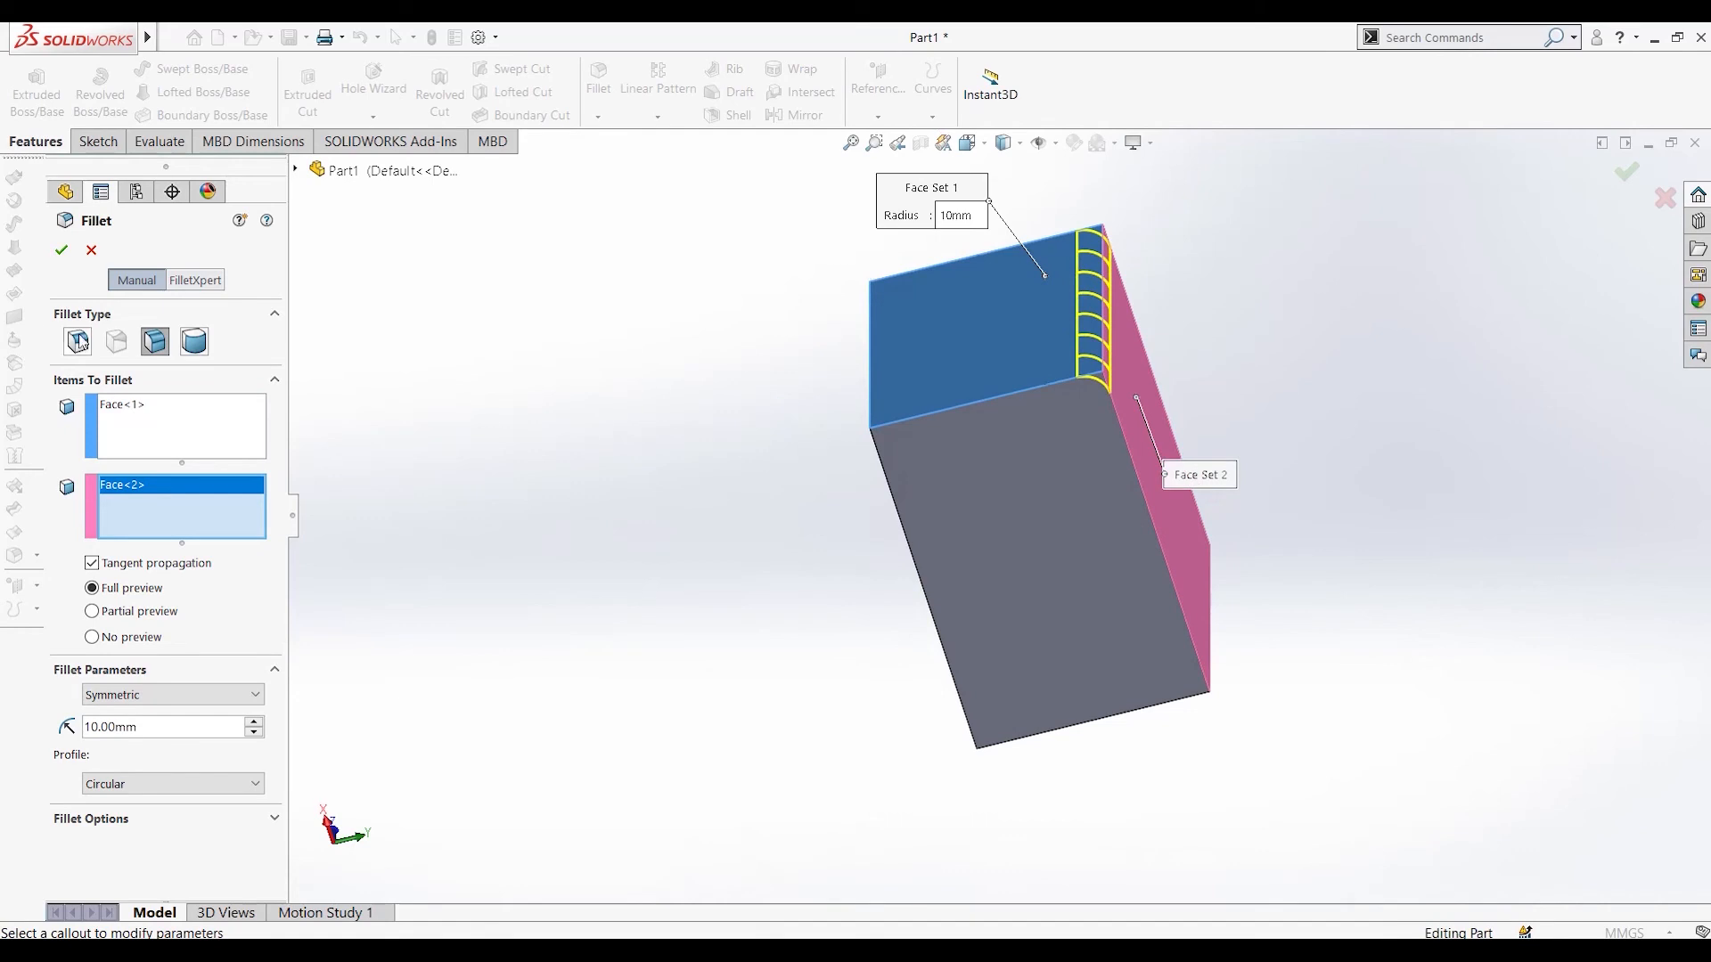
left_click(255, 722)
left_click(61, 250)
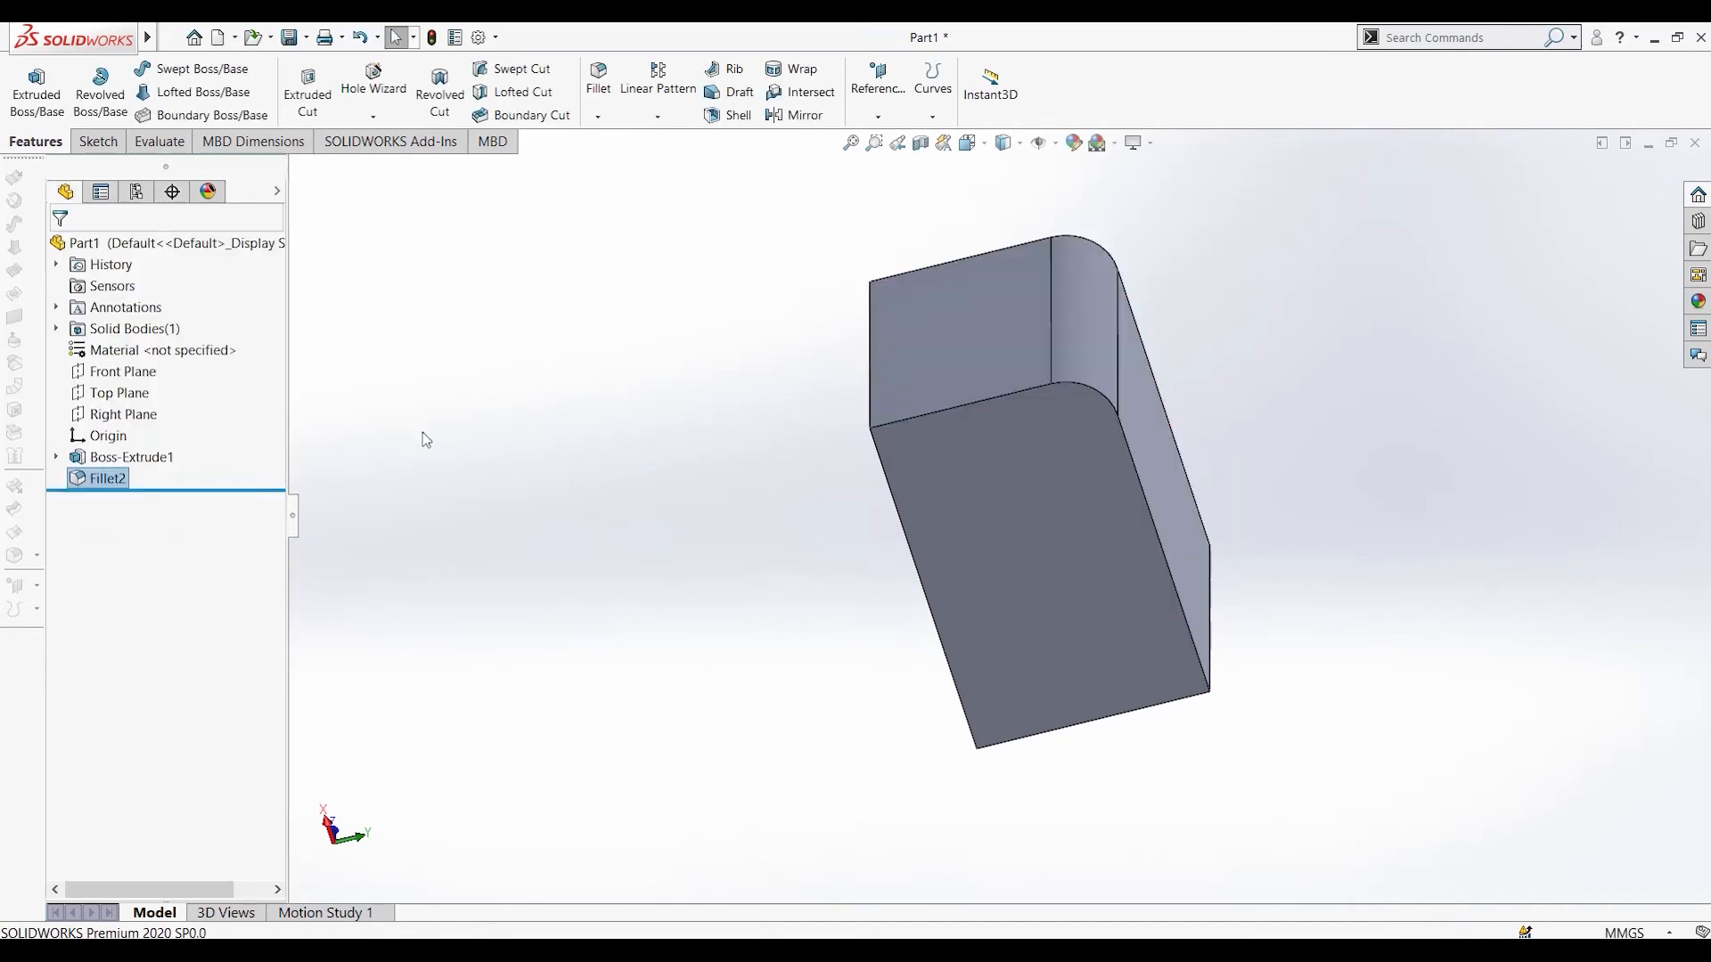
Undo the face fillet and start a full round fillet with the block's left side face as Side Face Set 1.
middle_click_drag(489, 554, 647, 180)
left_click(599, 82)
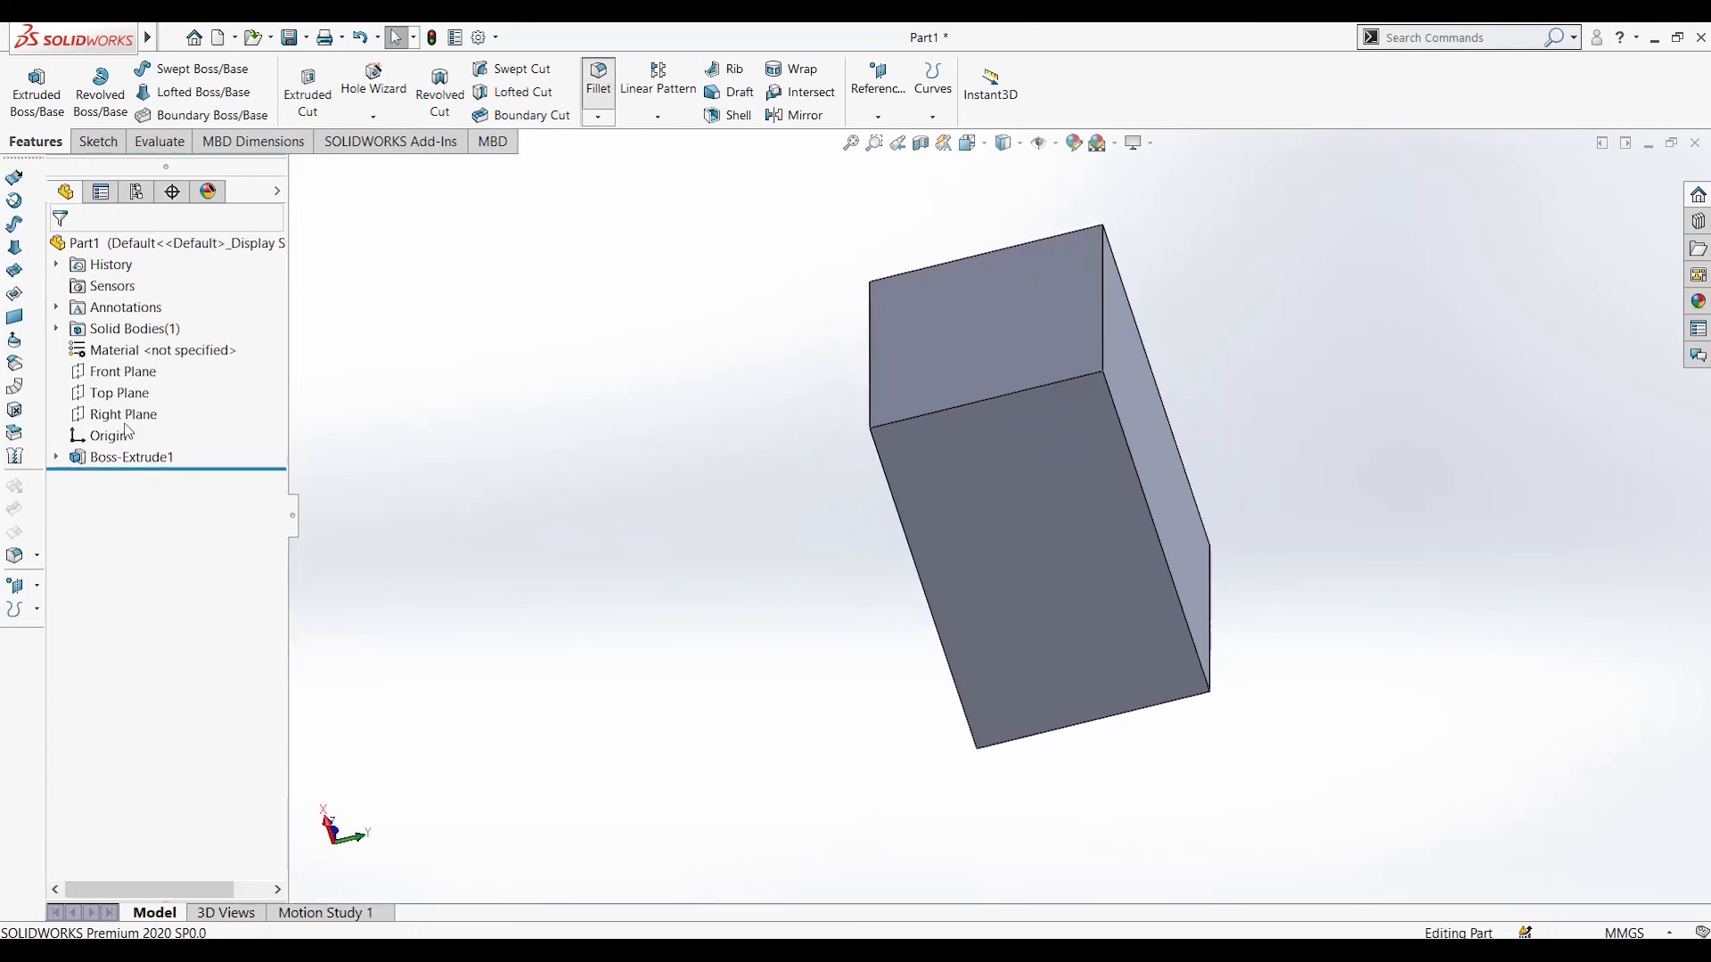
left_click(198, 343)
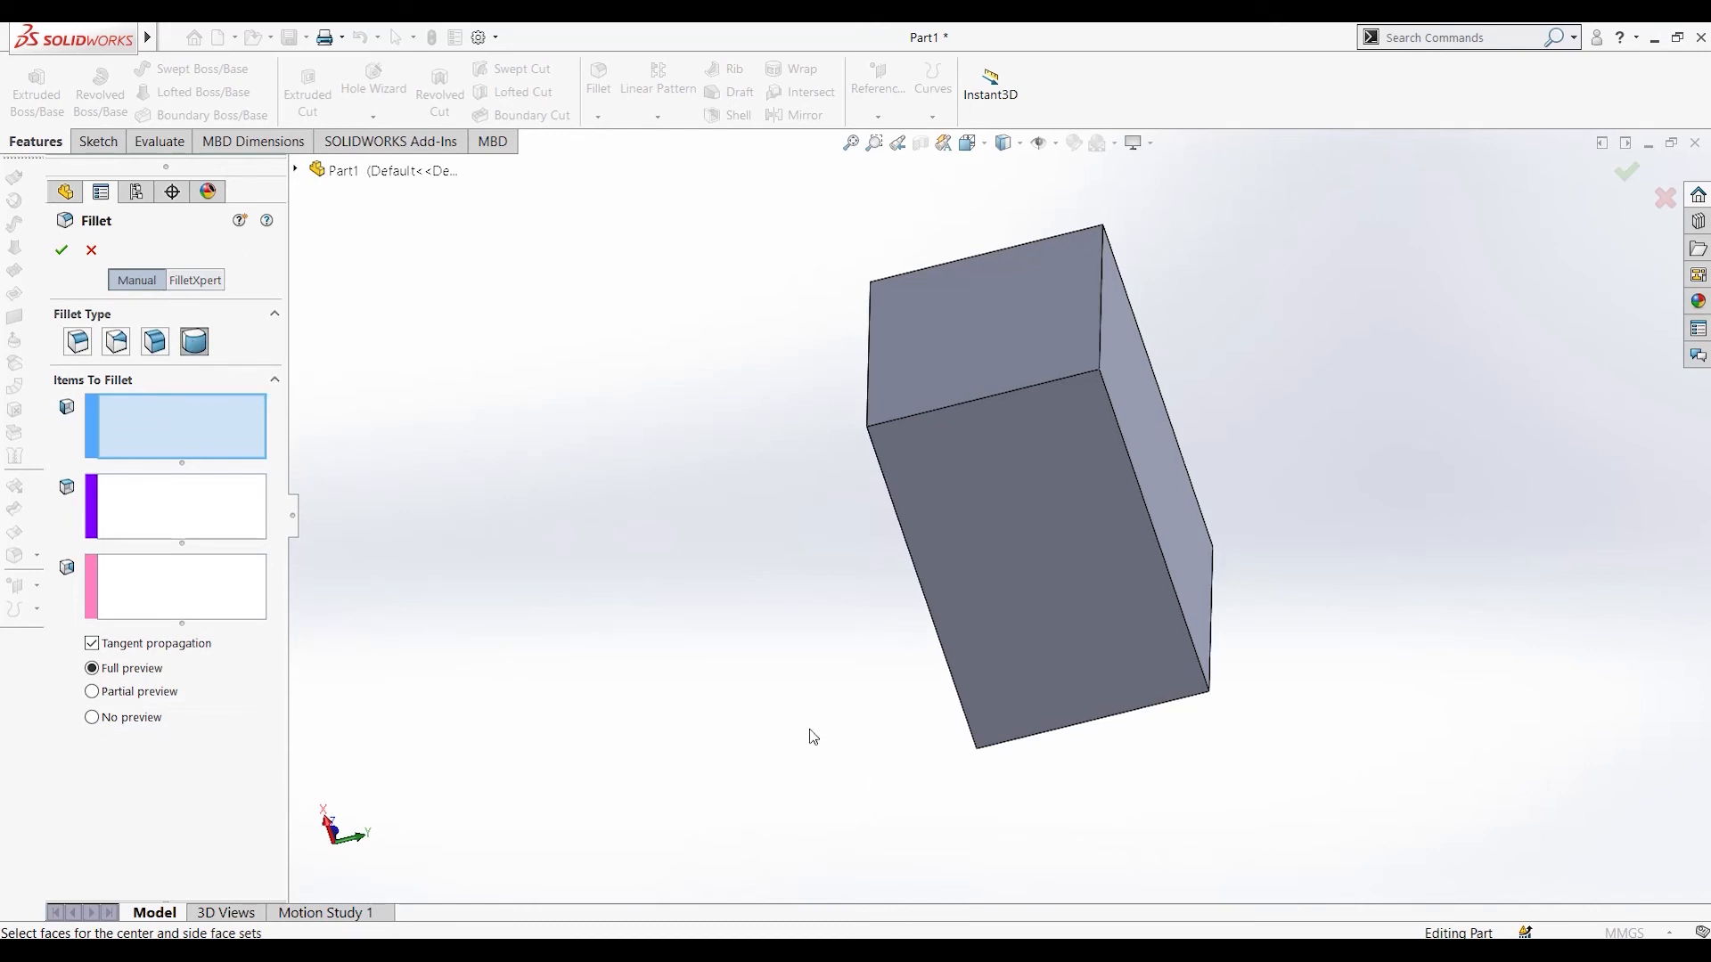
middle_click_drag(810, 733, 817, 276)
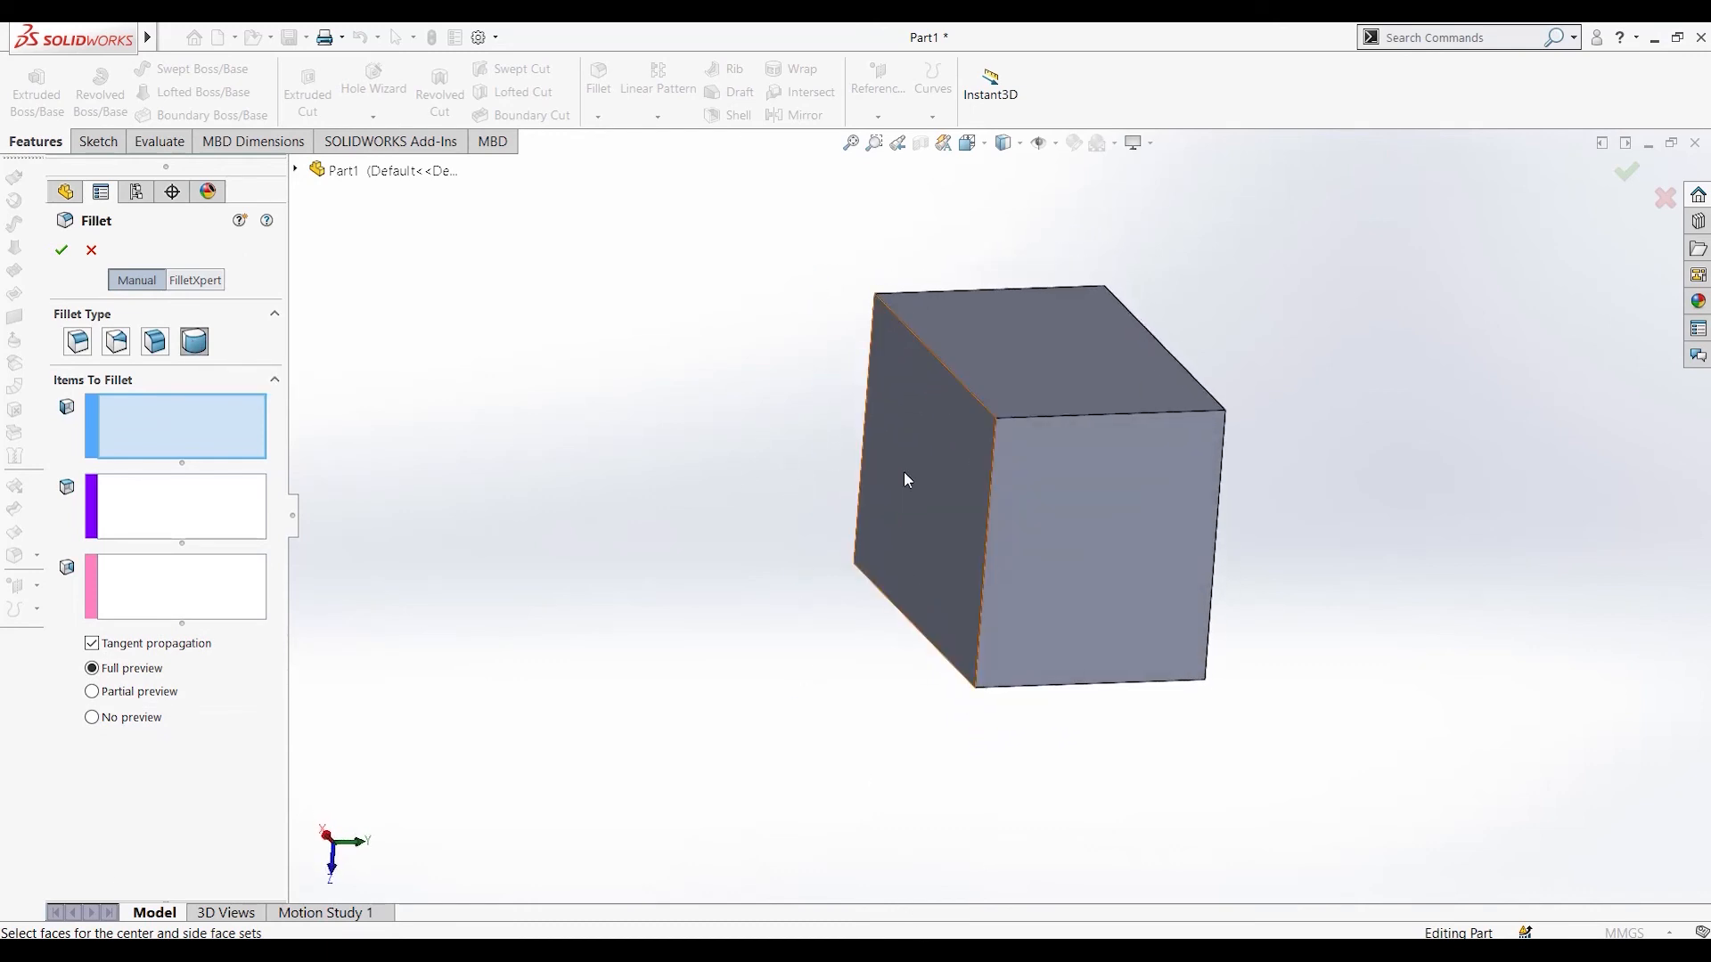
left_click(929, 479)
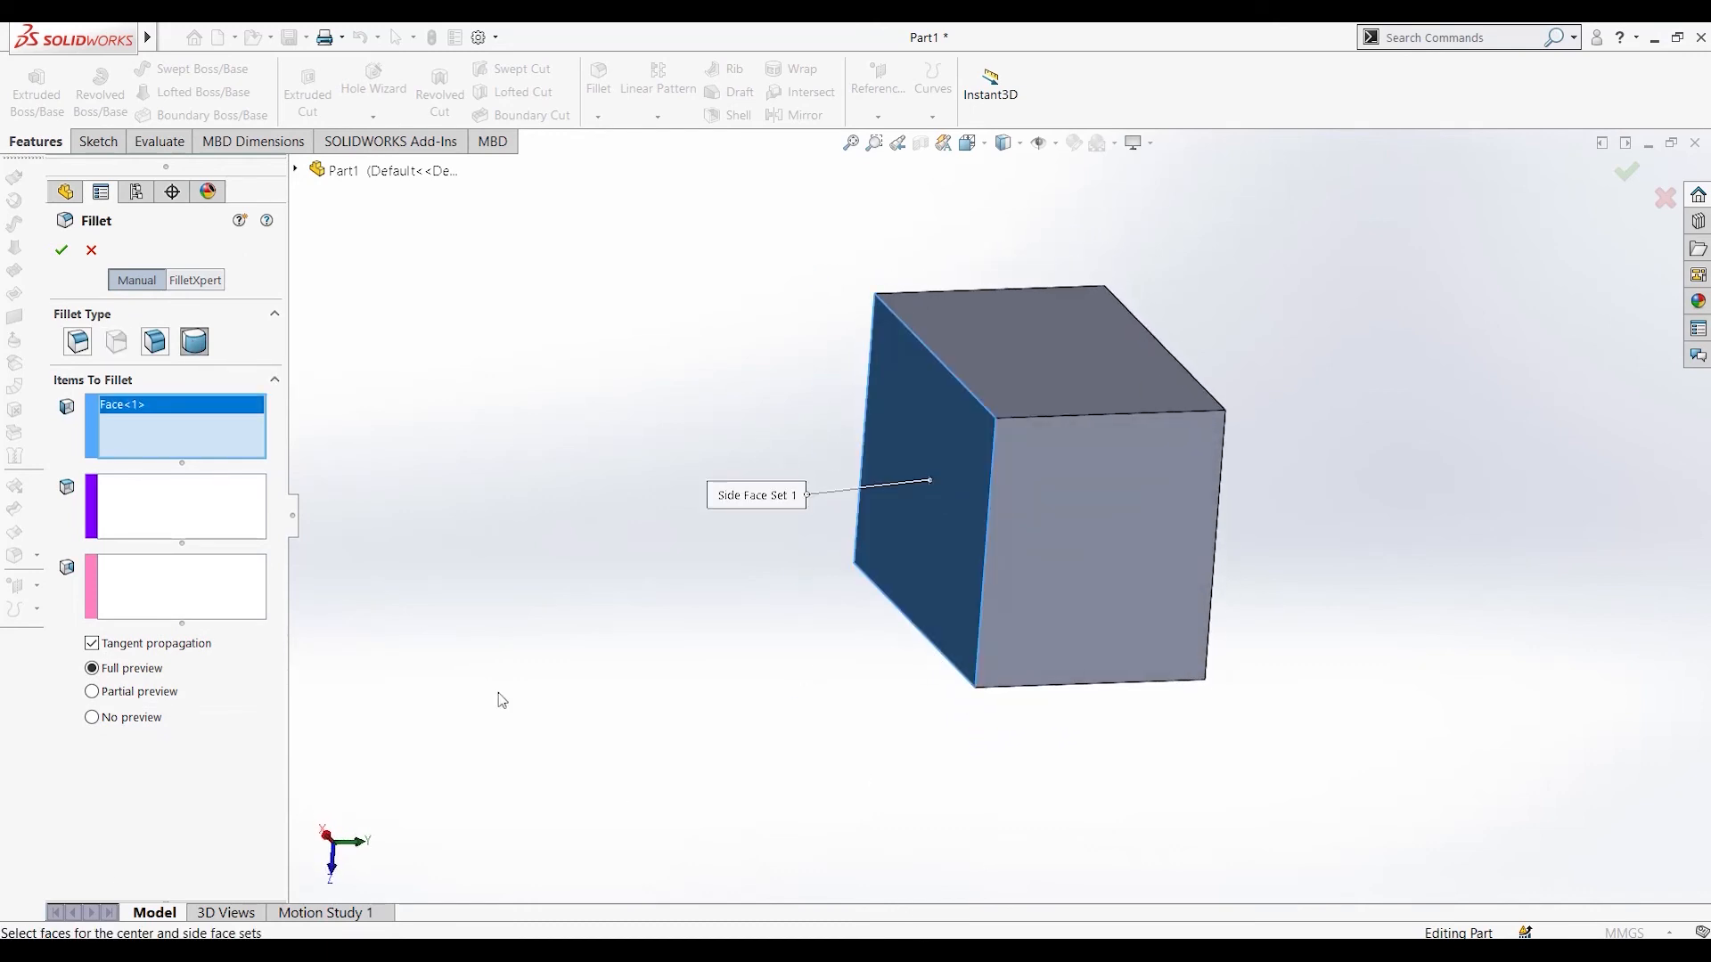
Assign the block's upper face as the Center Face Set and the opposite side face as Side Face Set 2.
left_click(175, 533)
left_click(1006, 339)
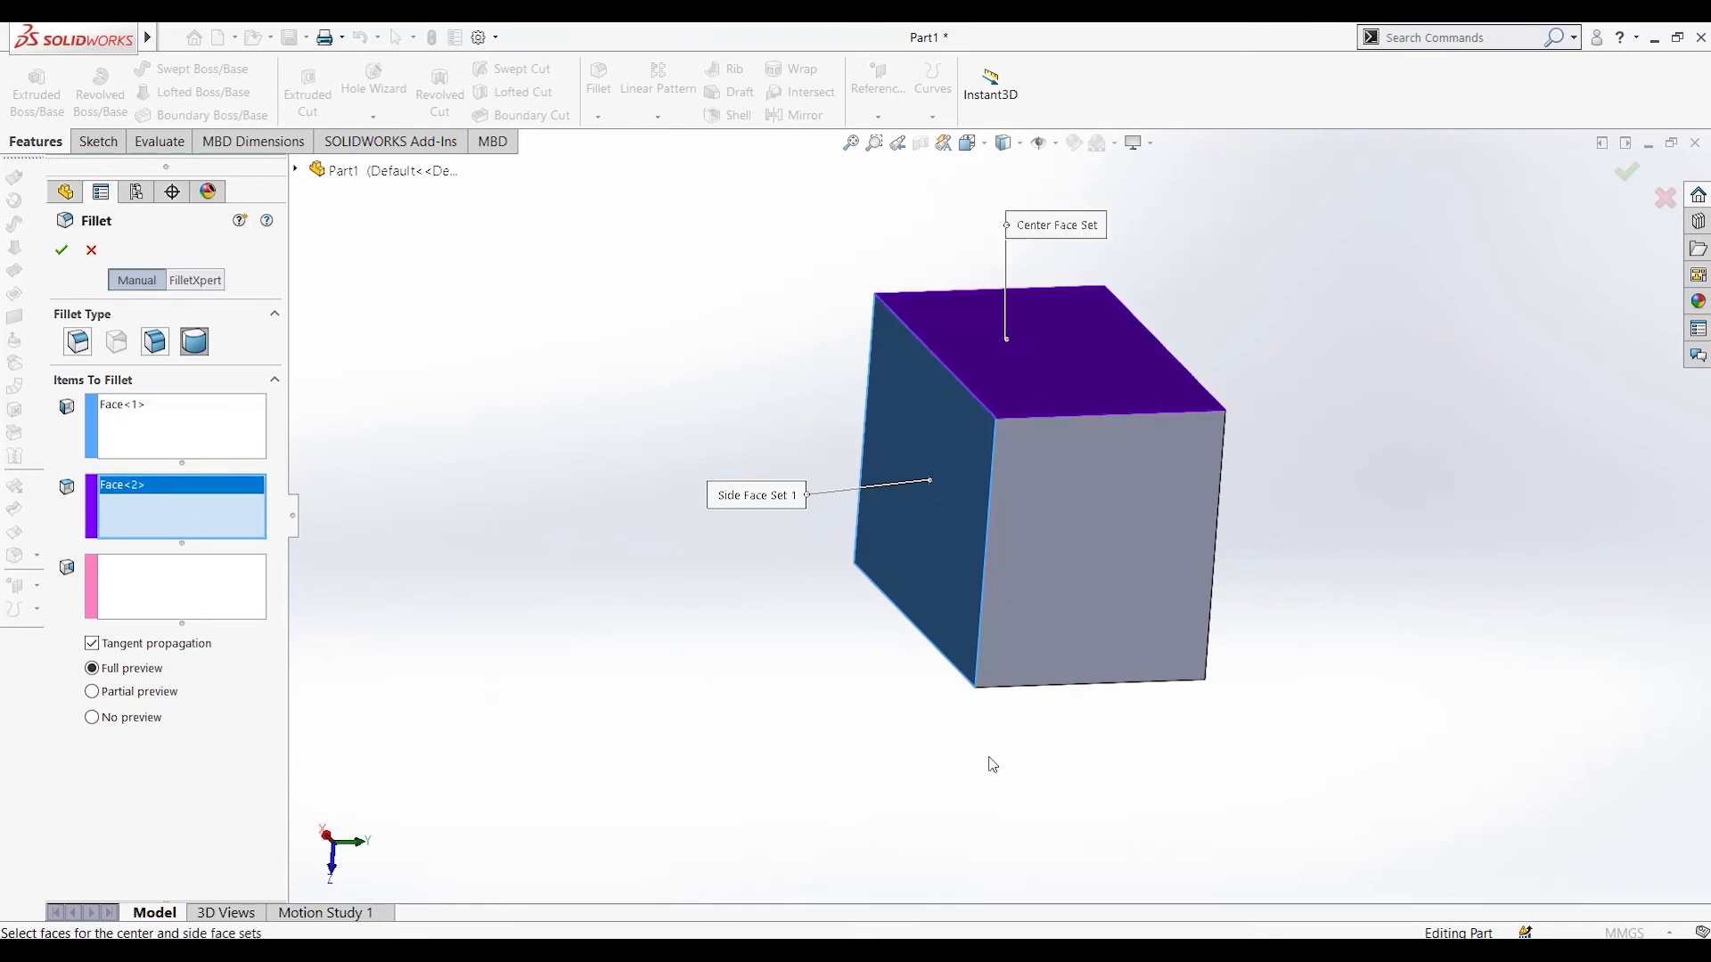
middle_click_drag(989, 764, 929, 713)
left_click(174, 592)
left_click(1140, 481)
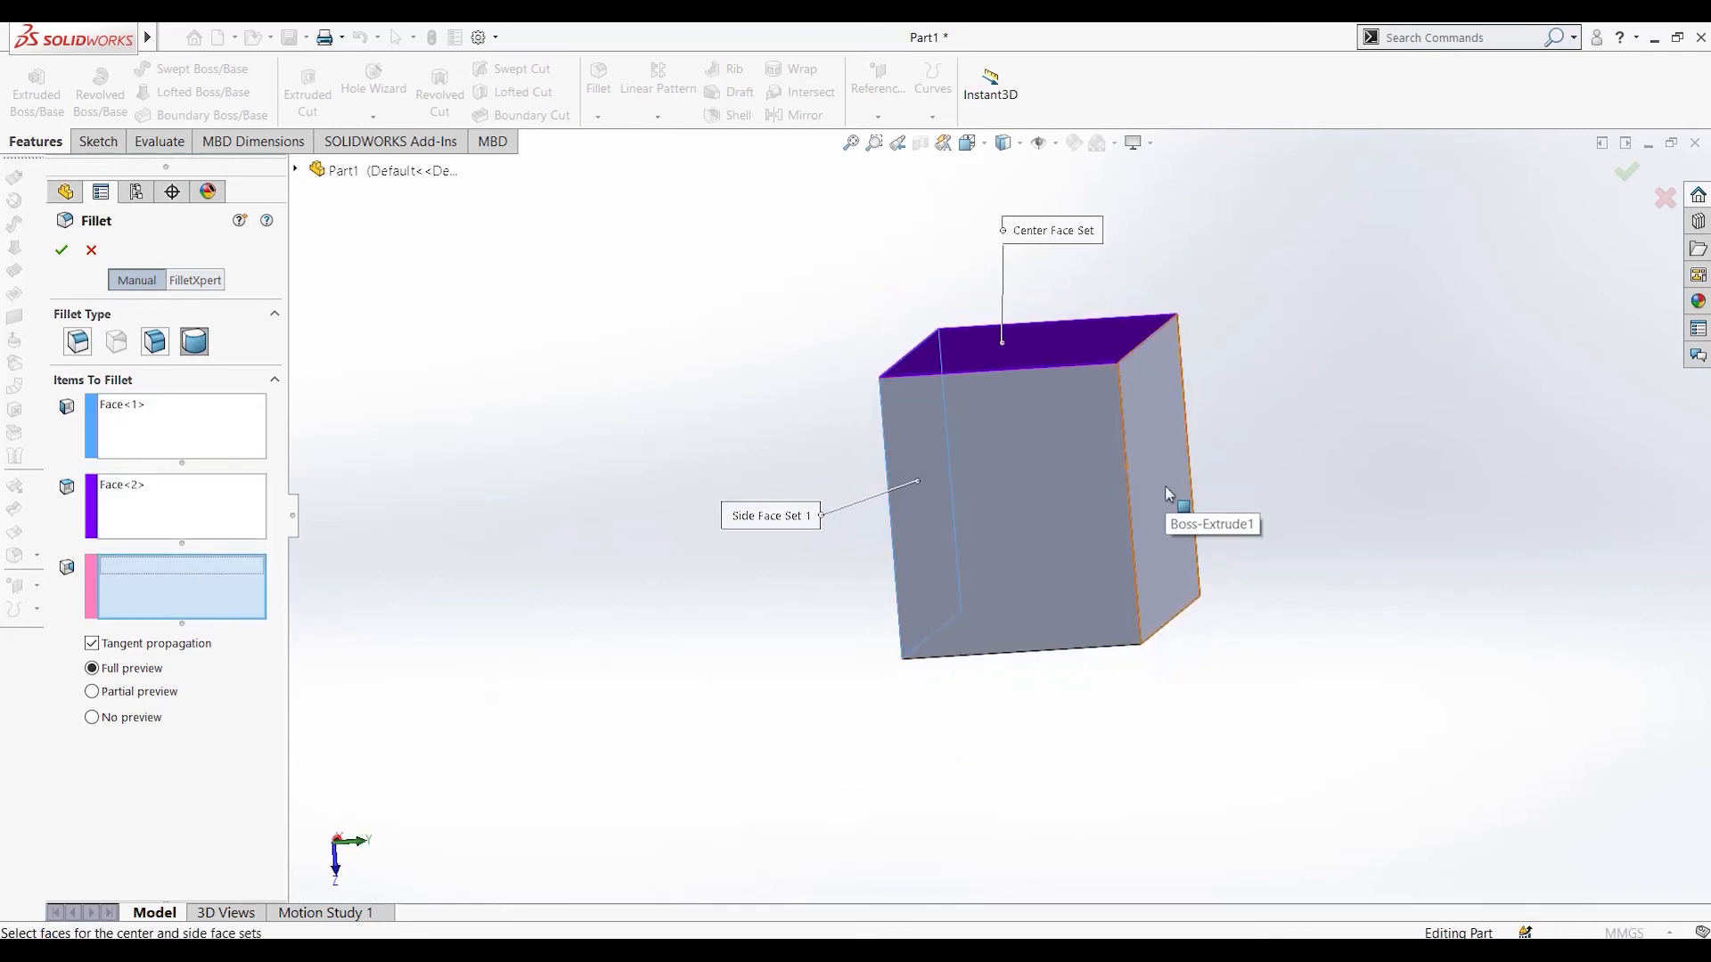
Apply the full round fillet and inspect the rounded block from several angles.
middle_click_drag(565, 703, 700, 604)
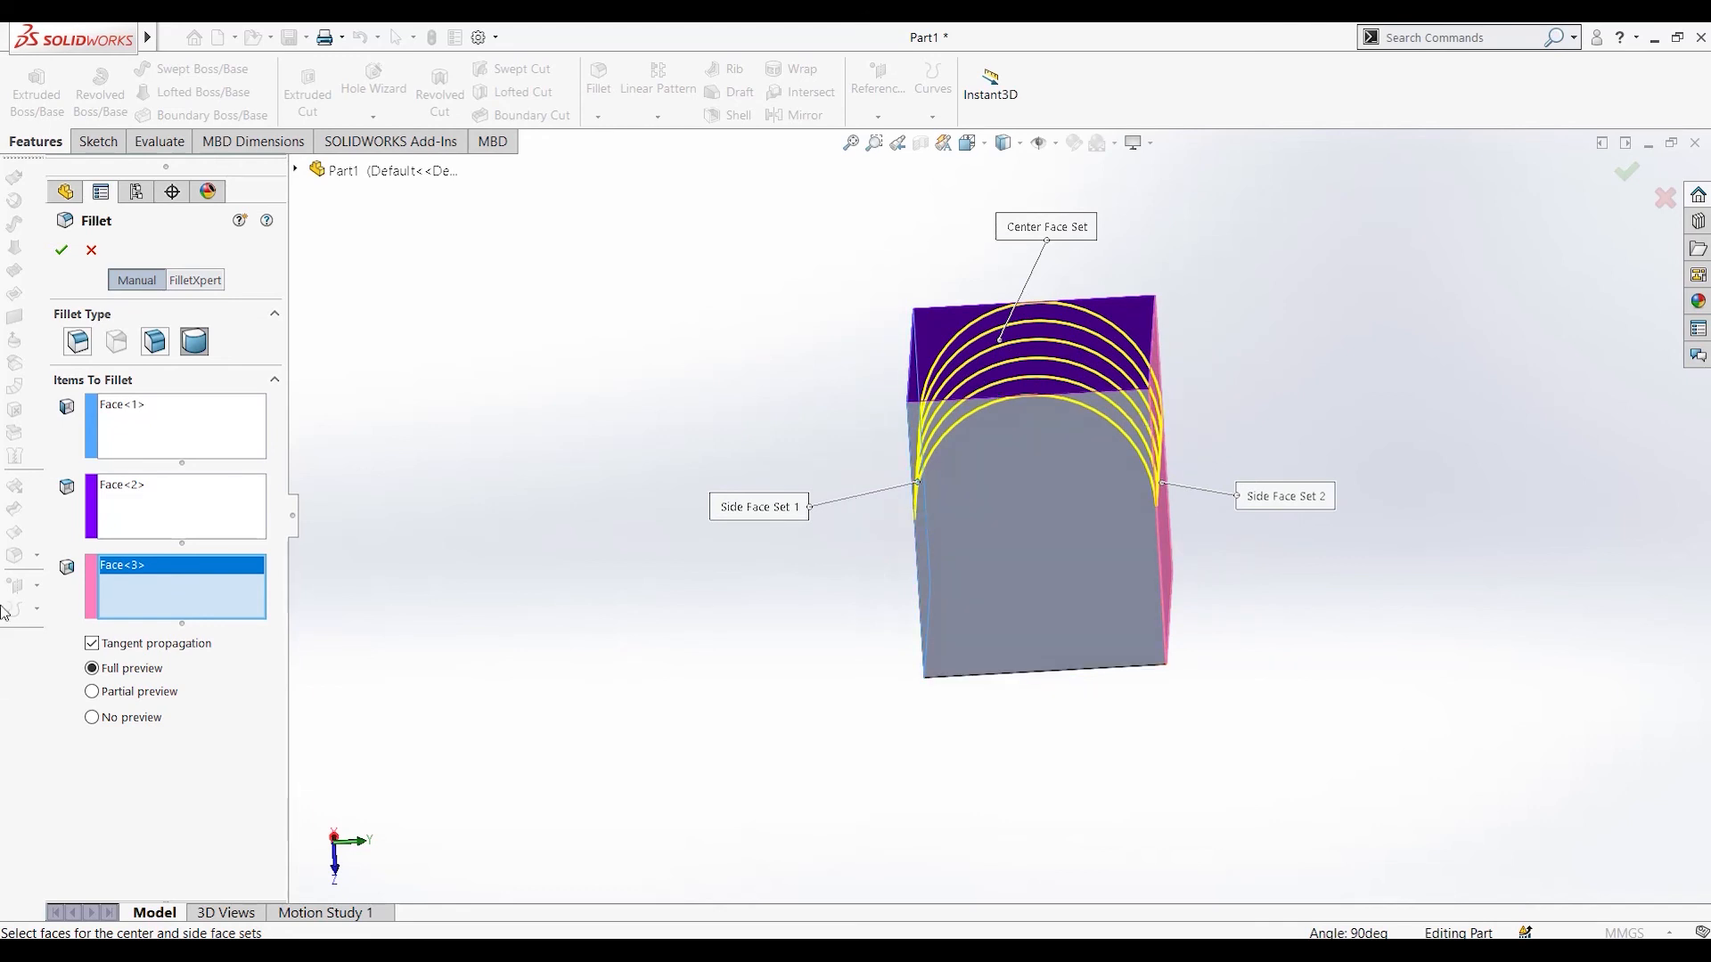
left_click(60, 251)
middle_click_drag(611, 570, 585, 508)
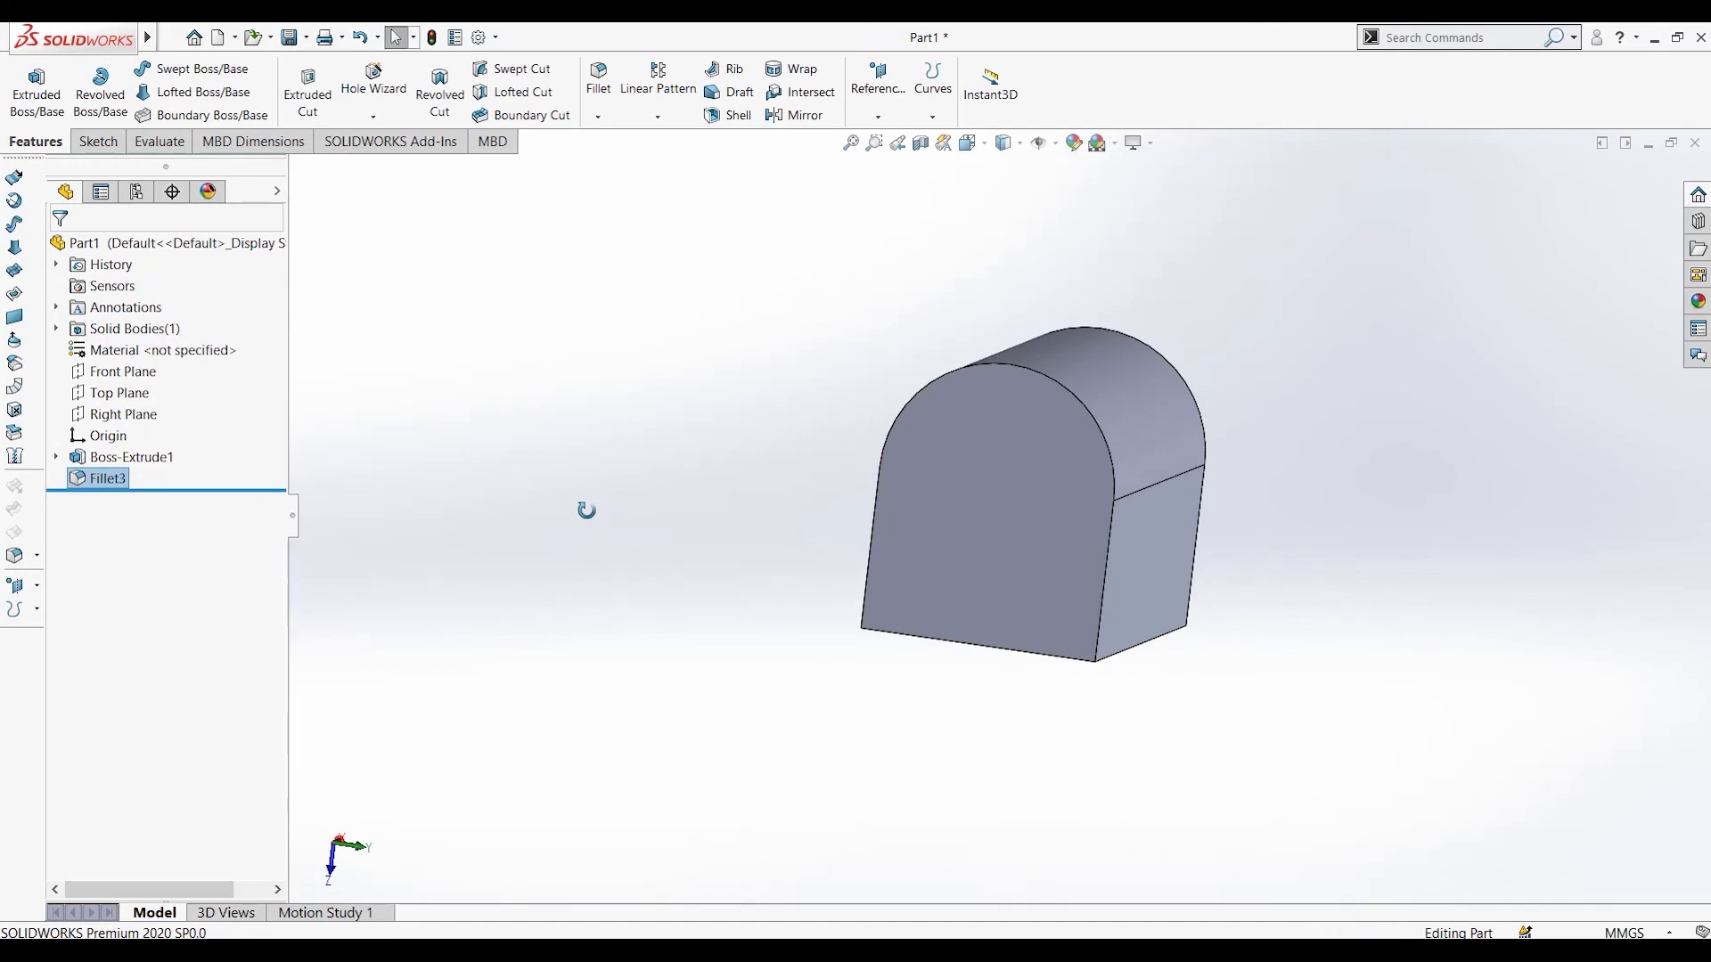
mouse_move(959, 794)
middle_mouse_down()
mouse_move(1084, 772)
mouse_move(1073, 794)
mouse_move(980, 802)
middle_mouse_up()
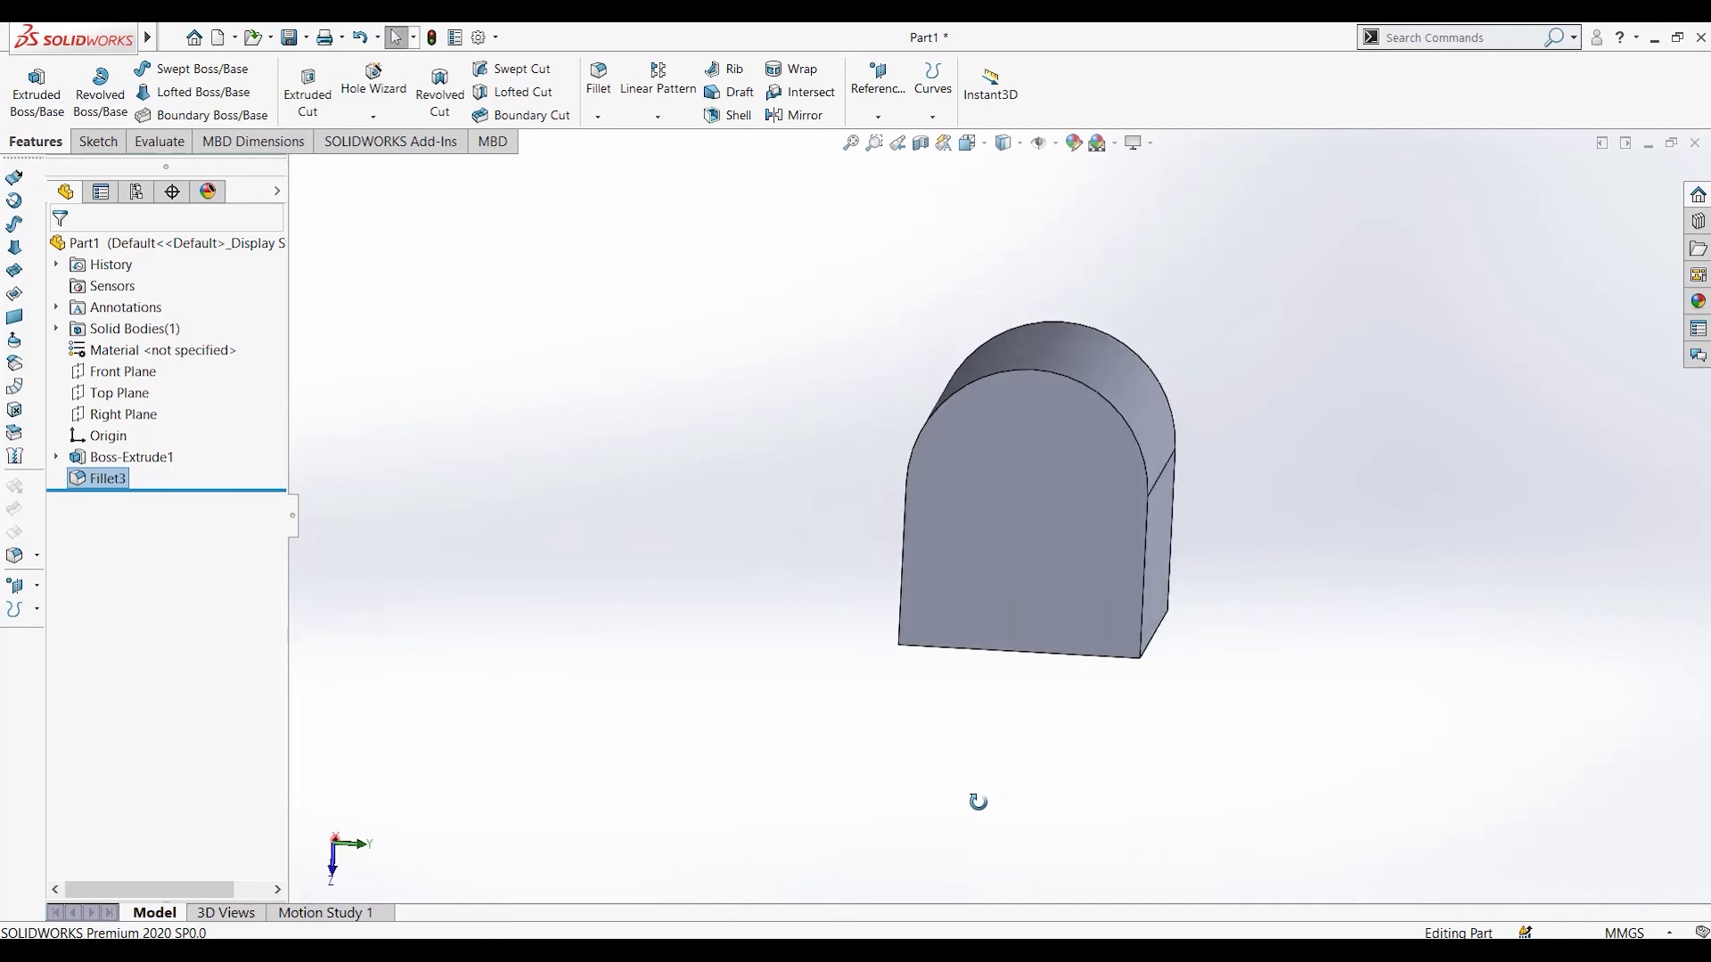